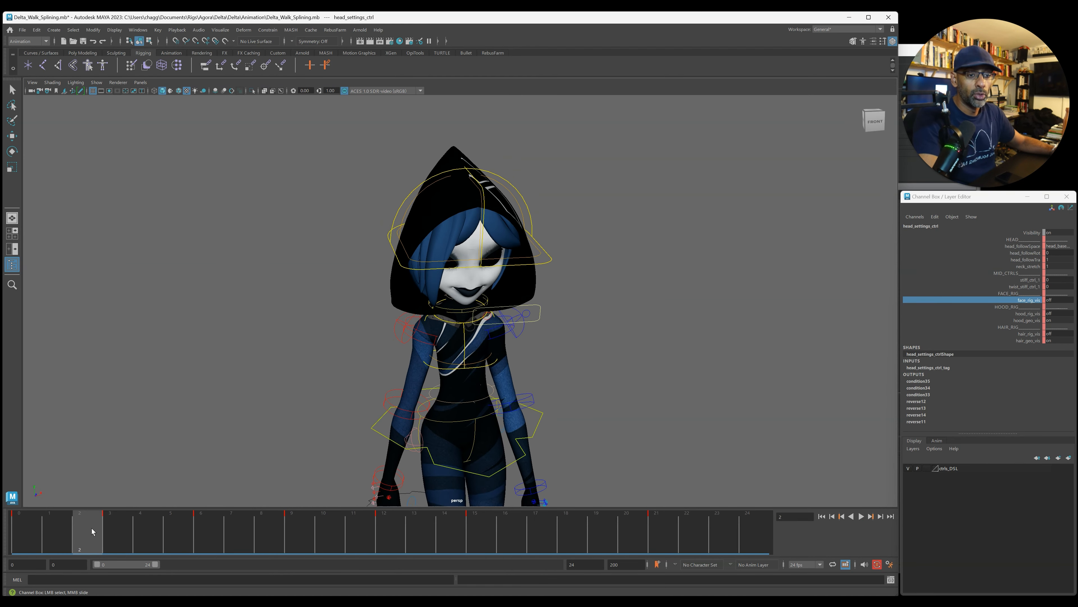
Delete all face_rig_vis keys after frame 0 on the head settings control so only the first key is left.
drag(1077, 90, 172, 80)
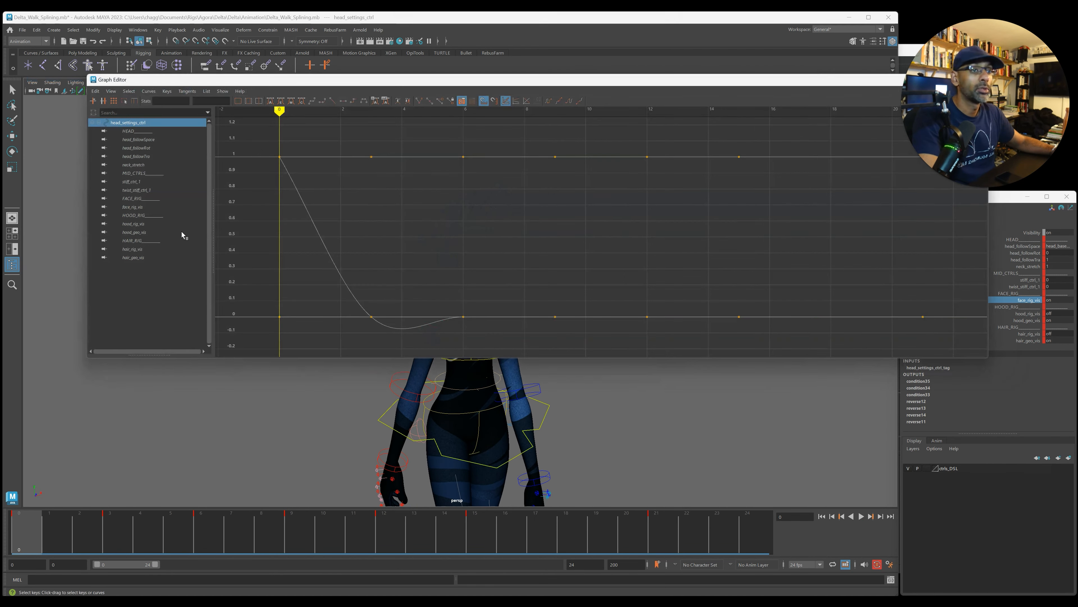
click(146, 209)
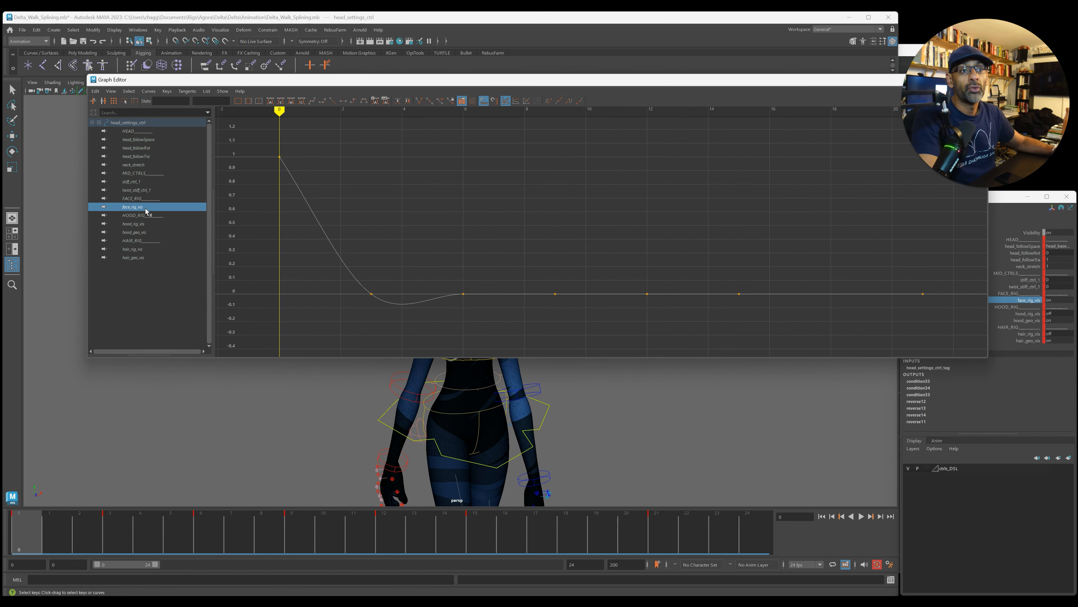
drag(347, 279, 956, 336)
key(Delete)
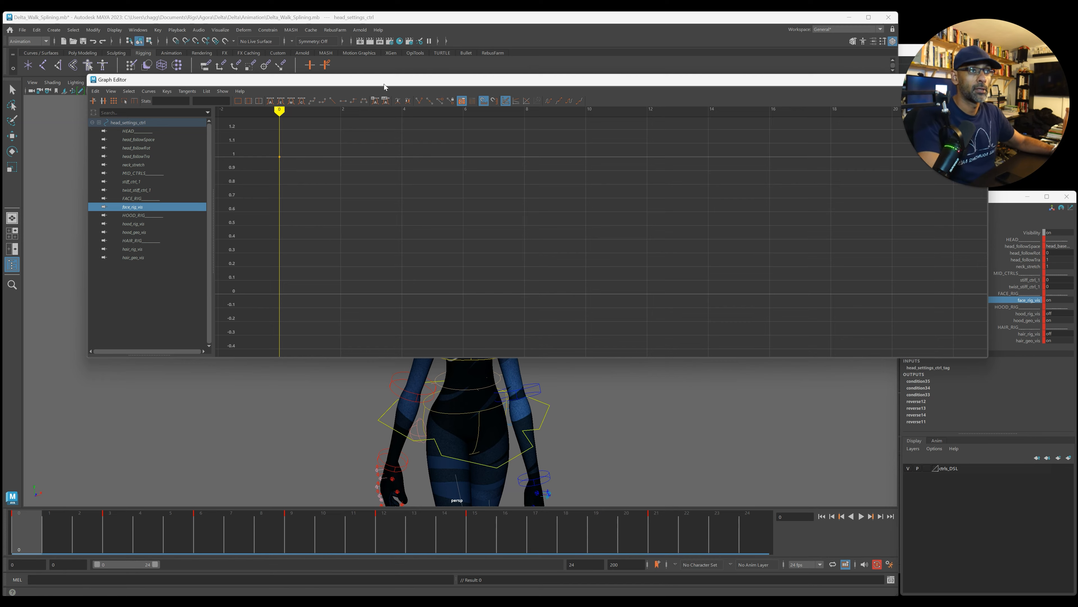
drag(385, 86, 1077, 88)
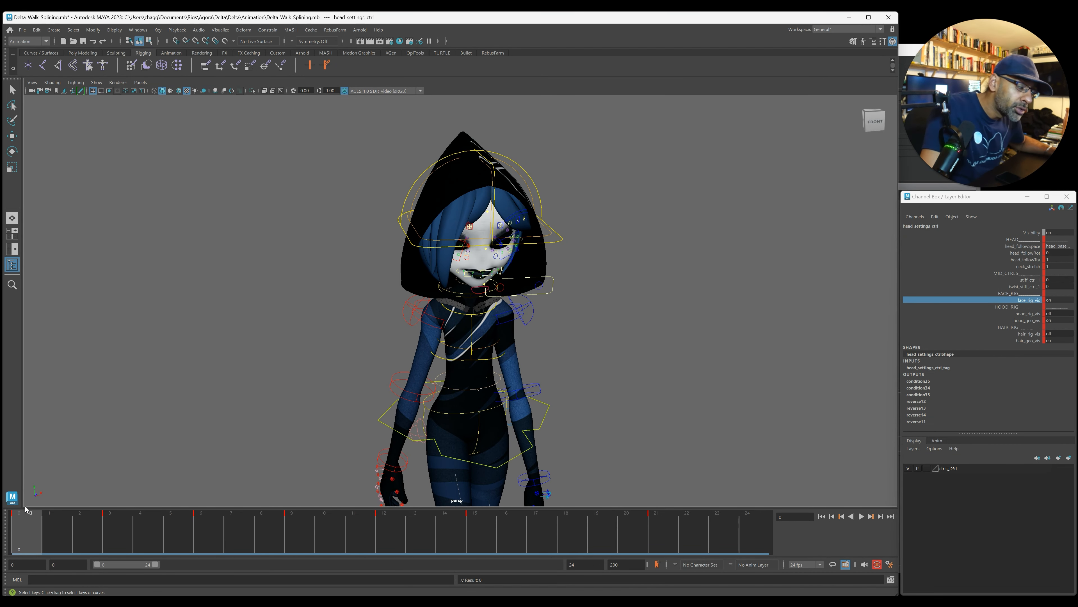
Play back the walk cycle, hiding and reshowing the control curves to review the head motion, and stop playback.
key(alt+v)
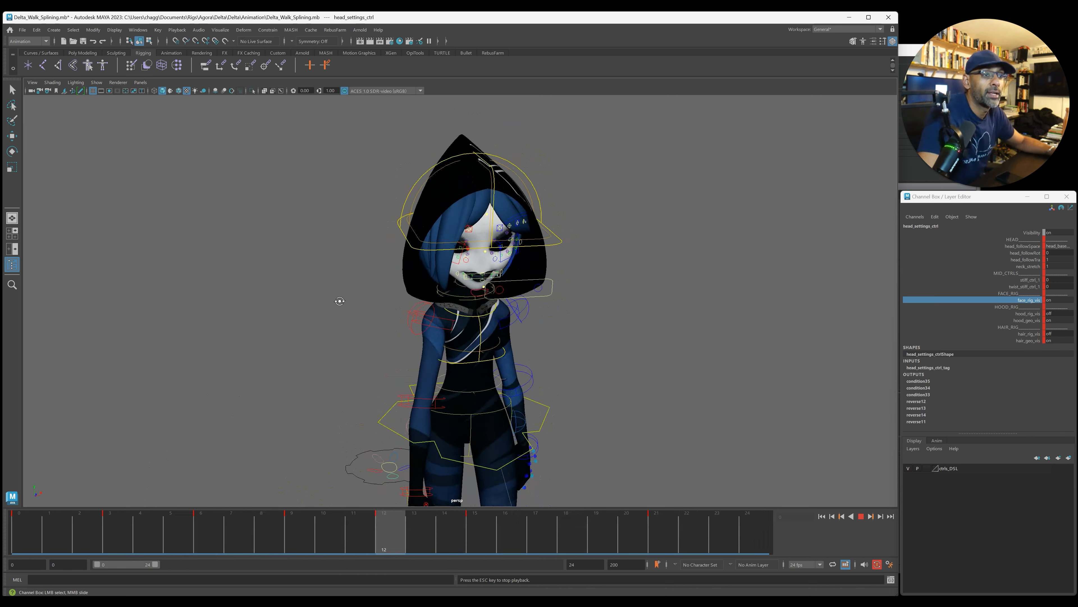
key(ctrl+shift+c)
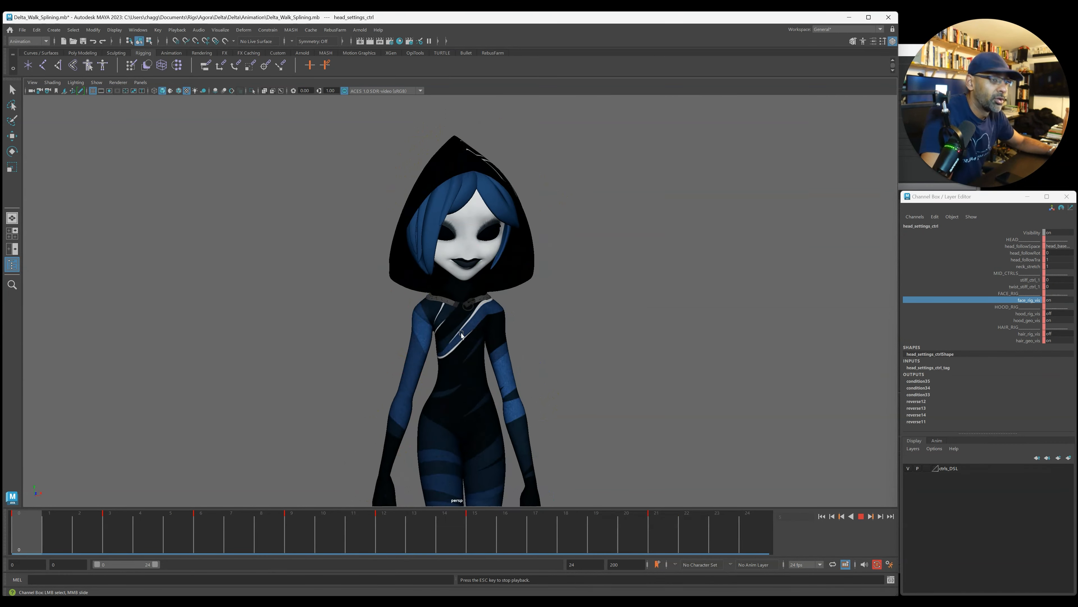
key(ctrl+shift+c)
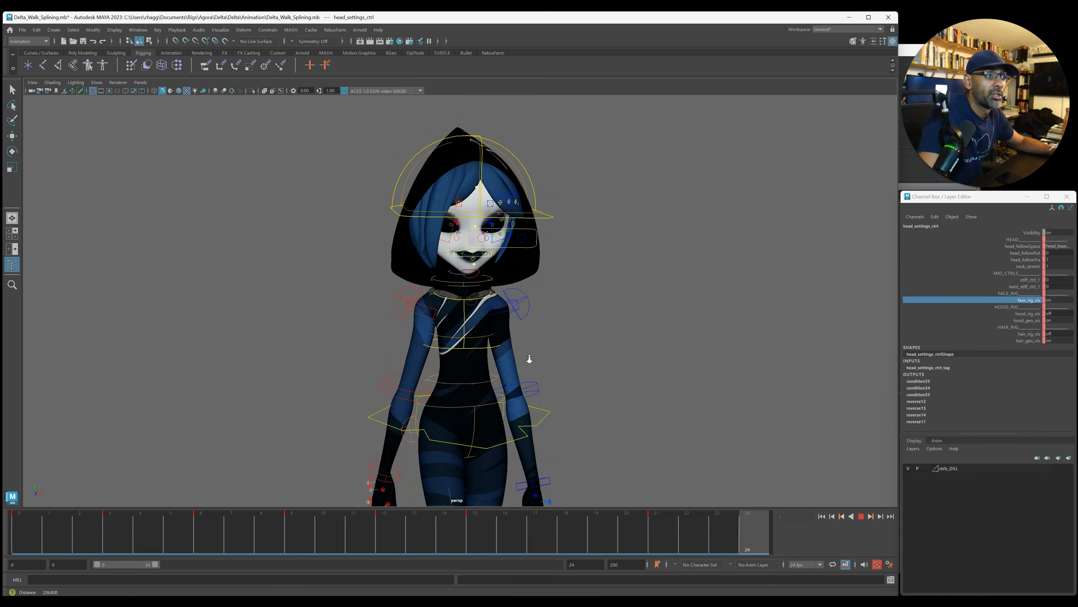
alt+right_drag(529, 359, 548, 374)
key(Escape)
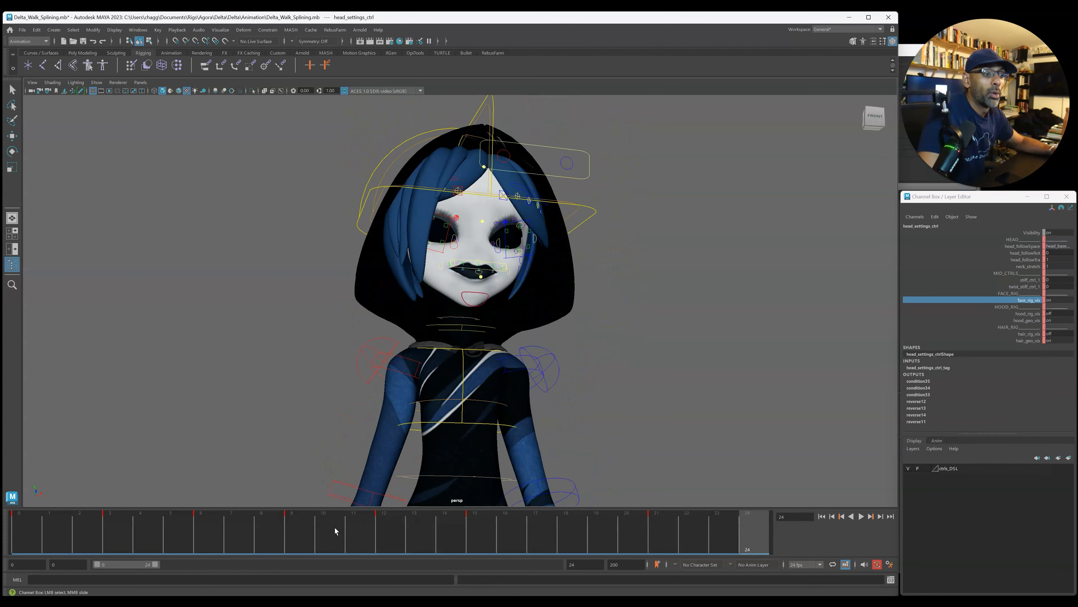
Return to frame 0, select the chest spine control and show its animation curves in the Graph Editor.
click(25, 532)
alt+drag(517, 347, 583, 388)
alt+middle_drag(583, 388, 552, 318)
alt+drag(472, 397, 508, 400)
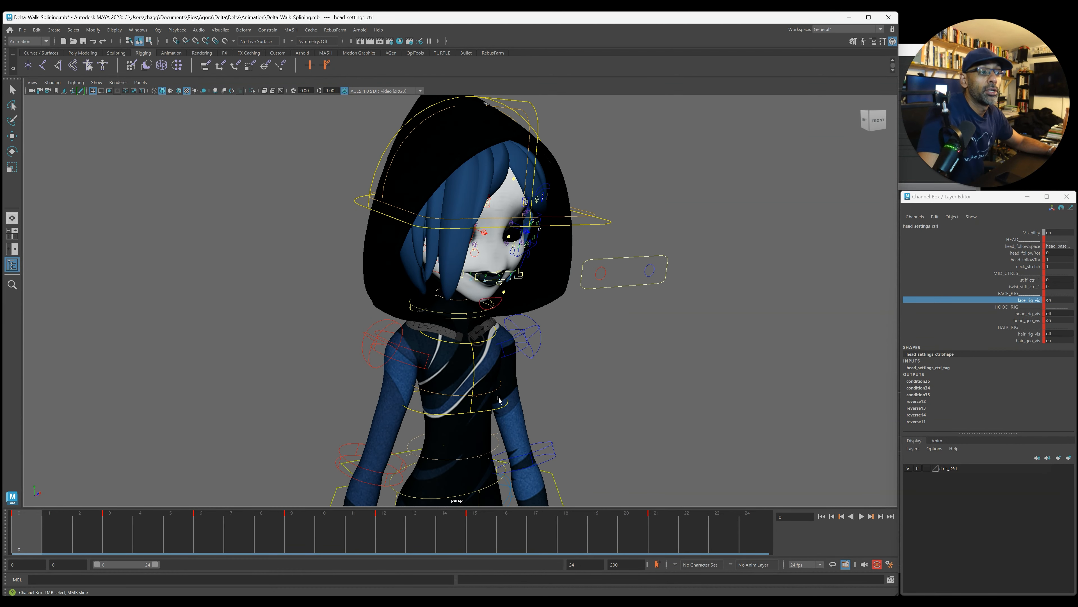
click(491, 394)
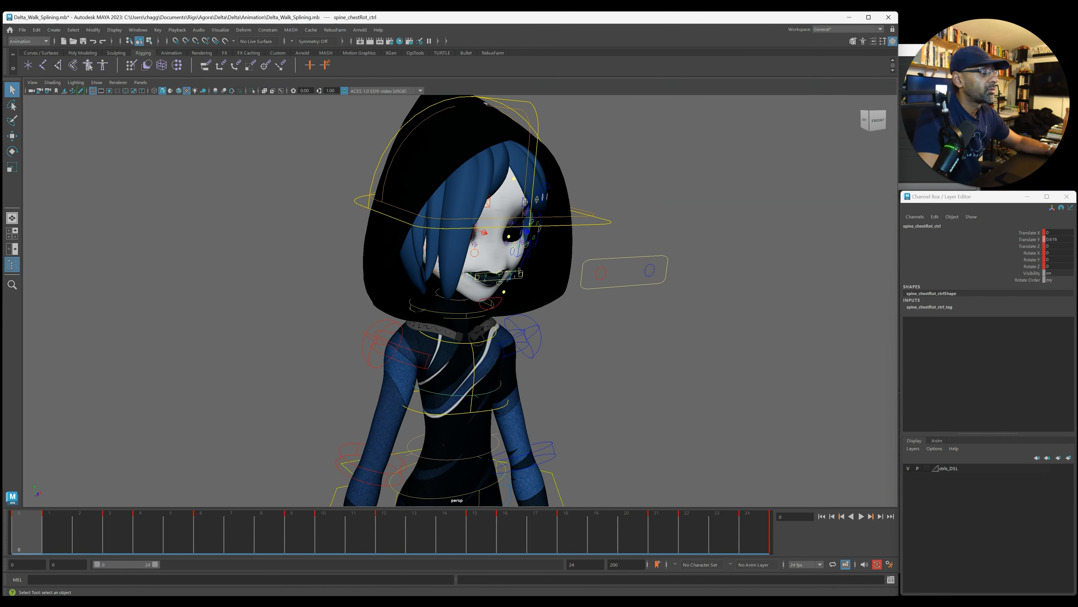
key(shift+g)
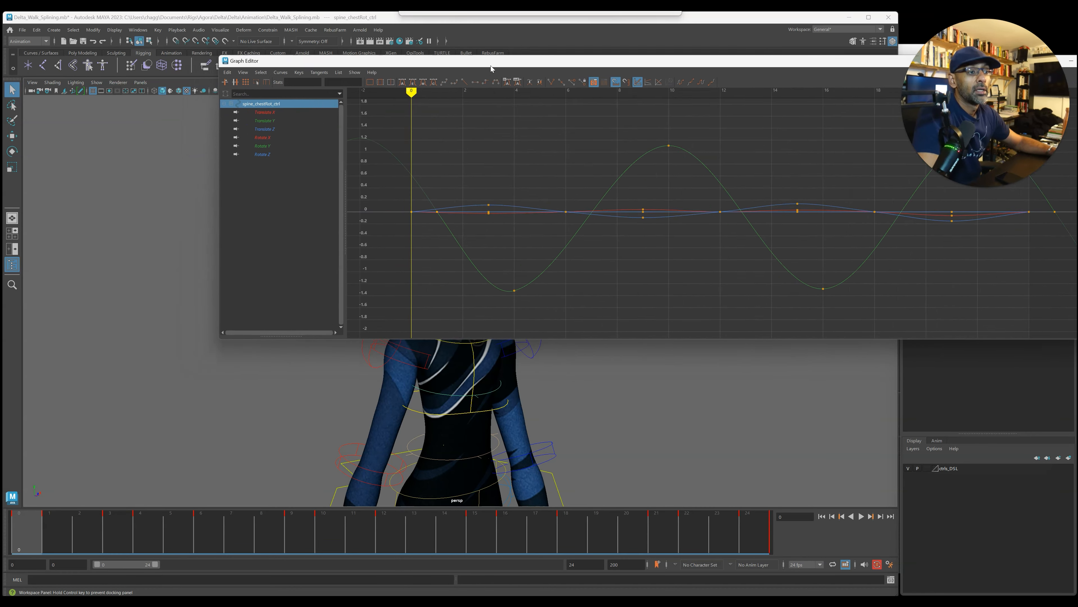
Isolate the chest control's Translate Y curve and copy all of its keys.
click(205, 135)
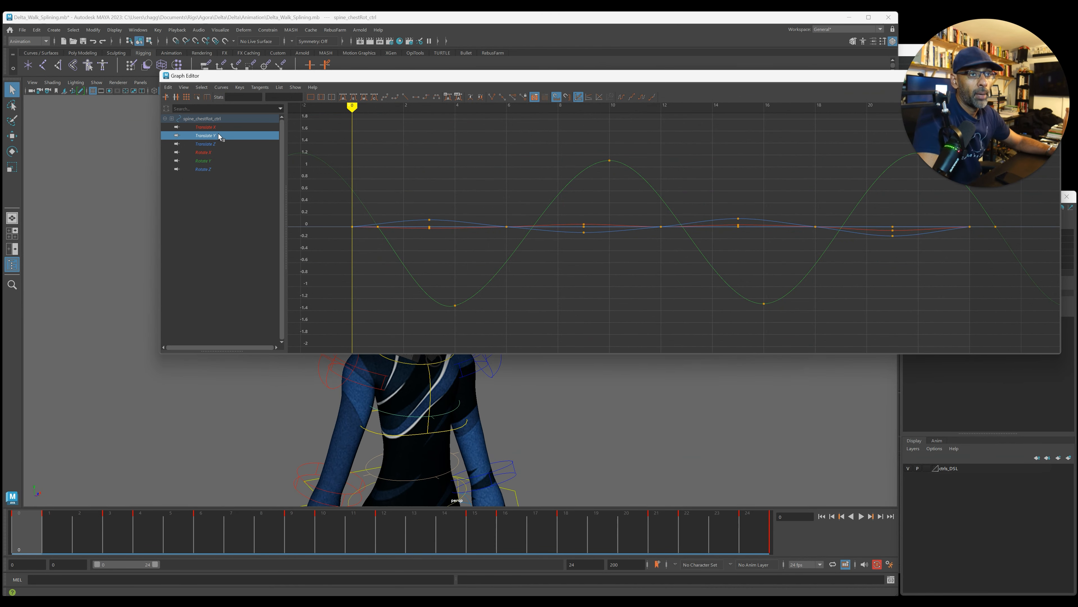
scroll(601, 205, down, 5)
scroll(541, 207, up, 3)
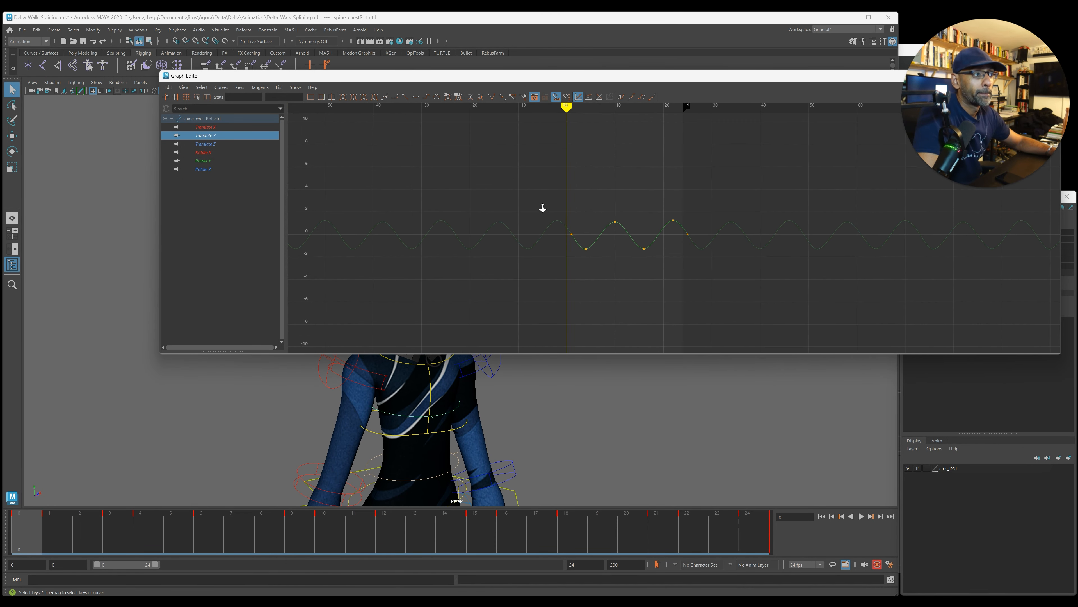
drag(406, 173, 873, 327)
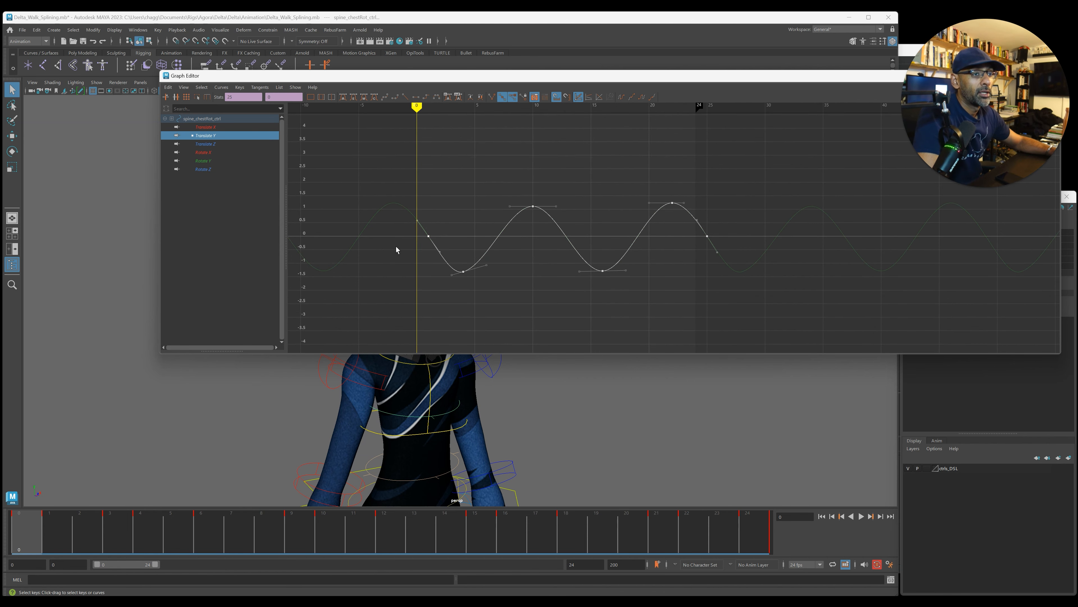
click(169, 87)
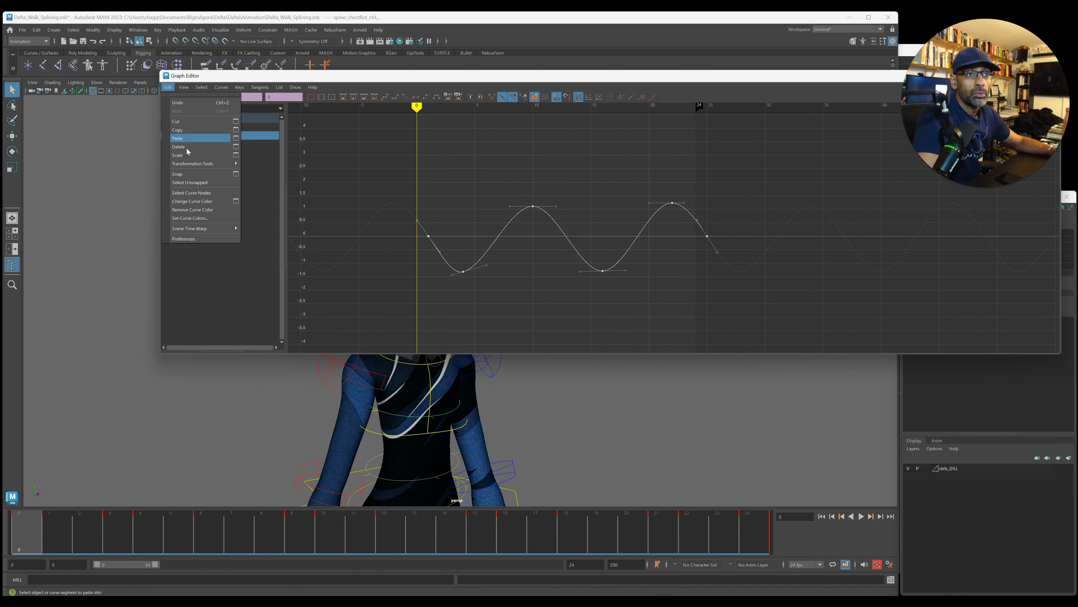
click(195, 126)
Resize and reposition the Graph Editor window so the character's head is unobstructed, with the face framed closely.
drag(239, 81, 125, 50)
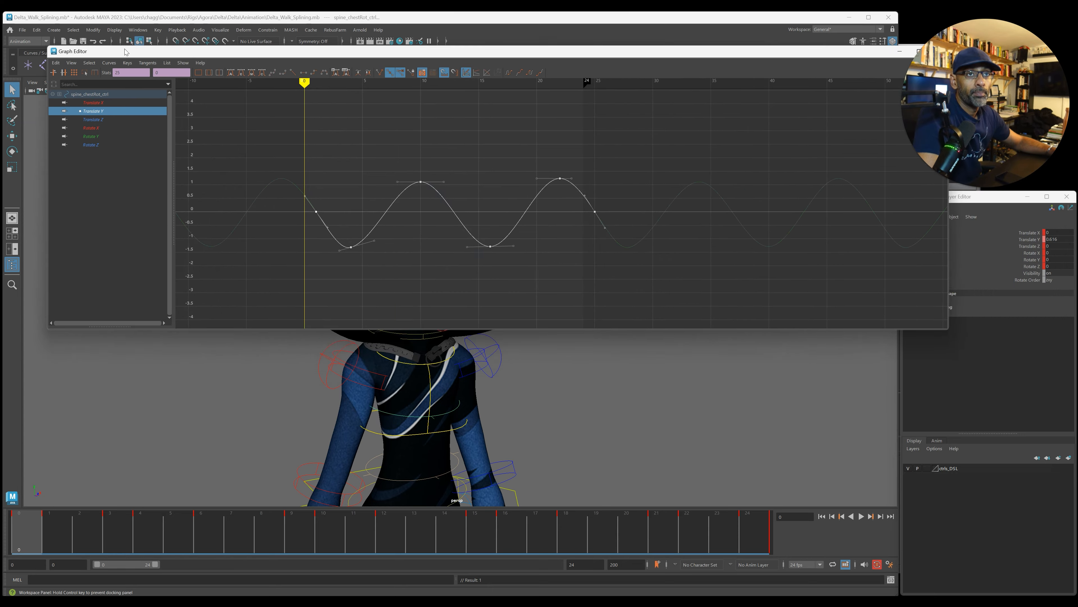
drag(949, 326, 721, 259)
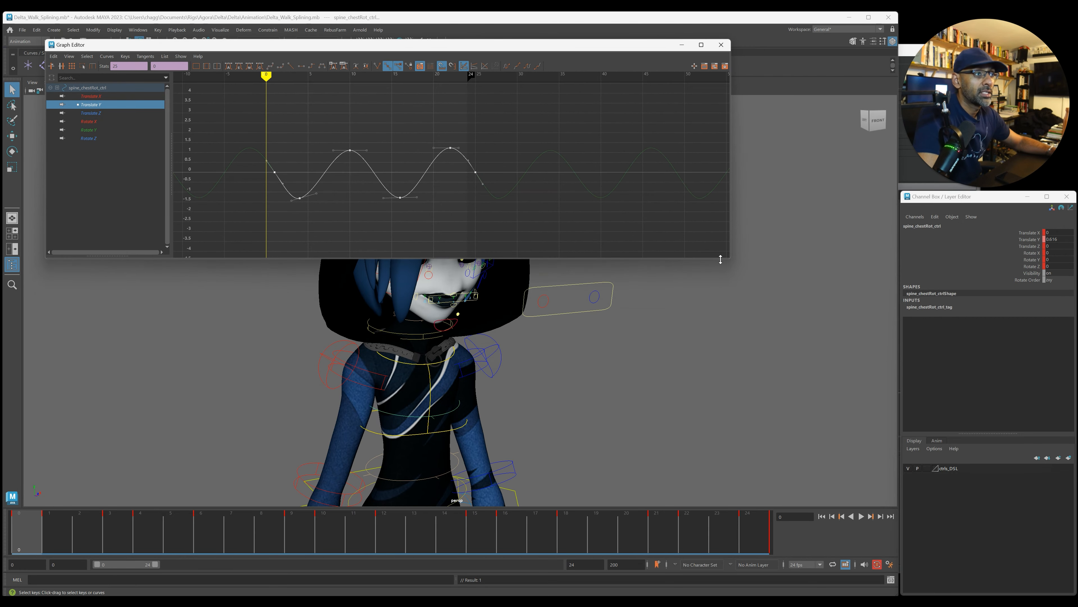
drag(545, 51, 692, 68)
scroll(429, 397, up, 3)
alt+drag(428, 397, 306, 374)
alt+middle_drag(357, 376, 361, 384)
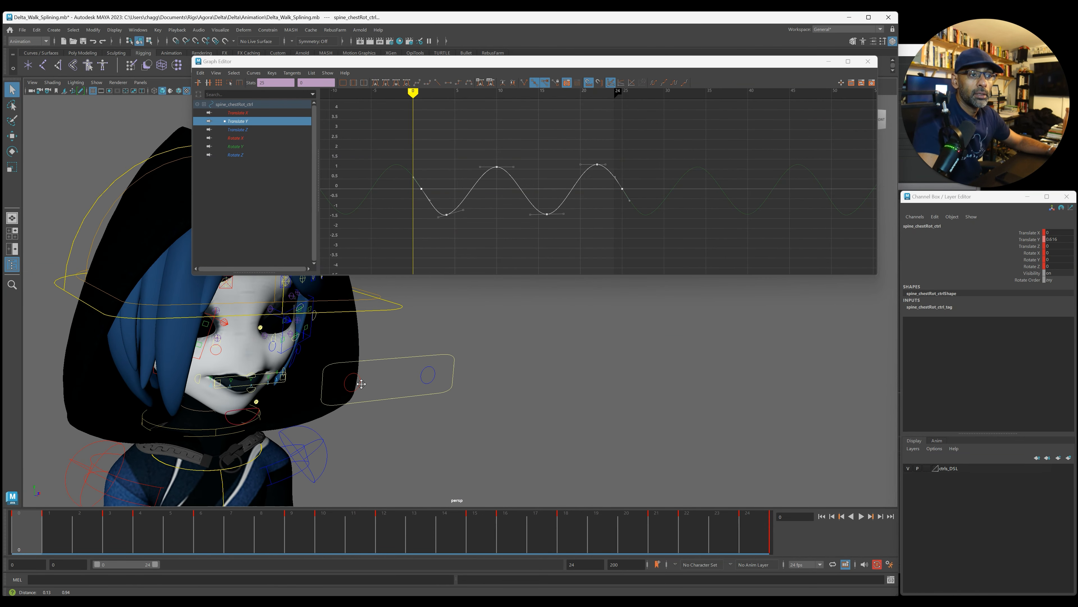
drag(194, 108, 323, 108)
drag(885, 148, 1002, 148)
drag(815, 63, 890, 189)
drag(683, 400, 679, 456)
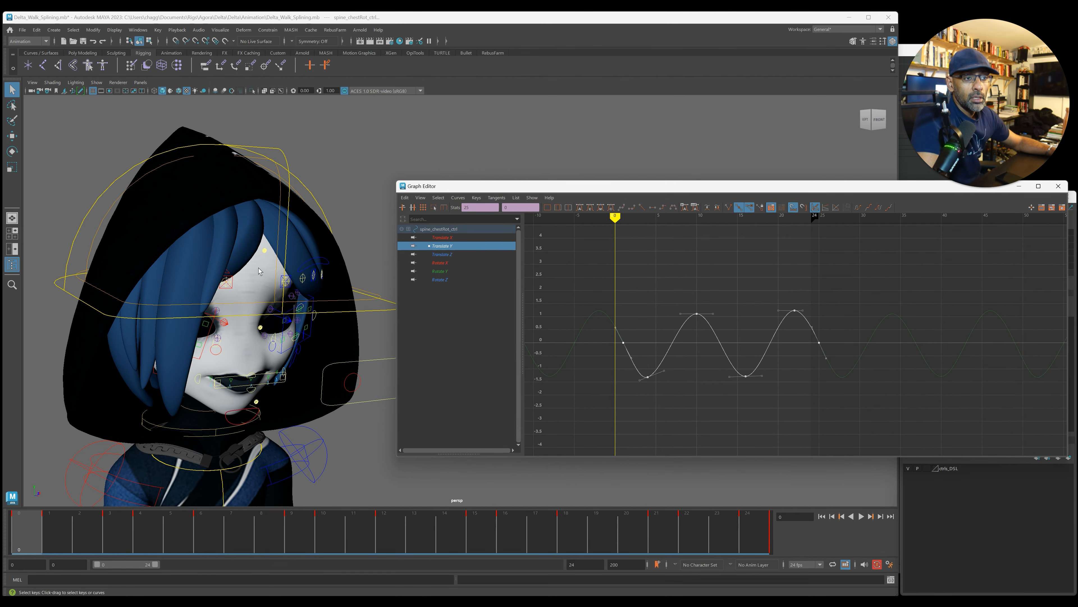
Select stretch_5_ctrl on the forehead, try moving it down vertically, and undo the move.
click(265, 249)
key(w)
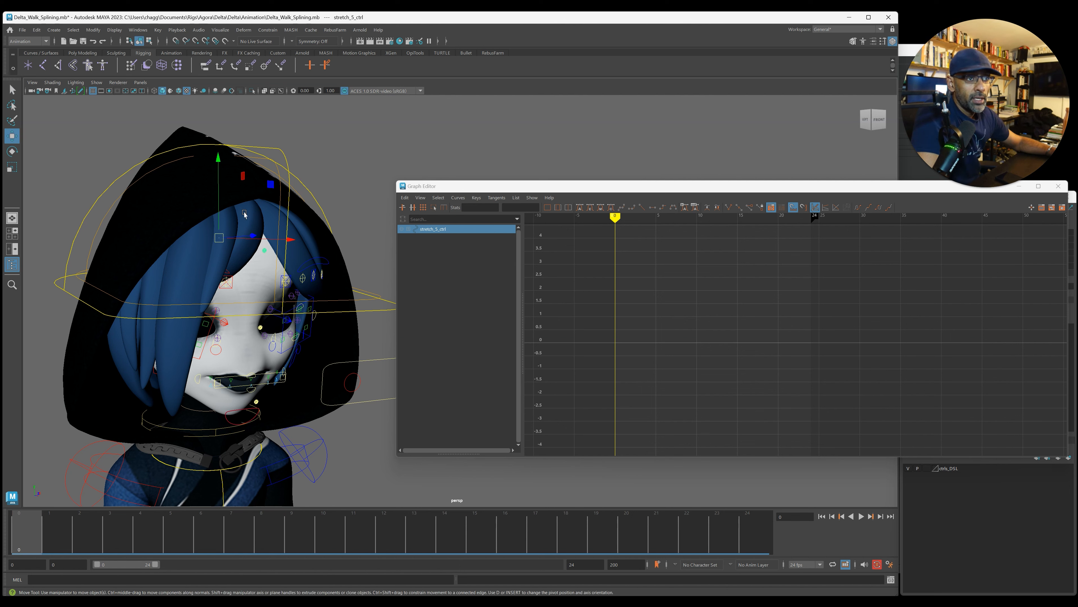
drag(218, 205, 219, 214)
key(ctrl+z)
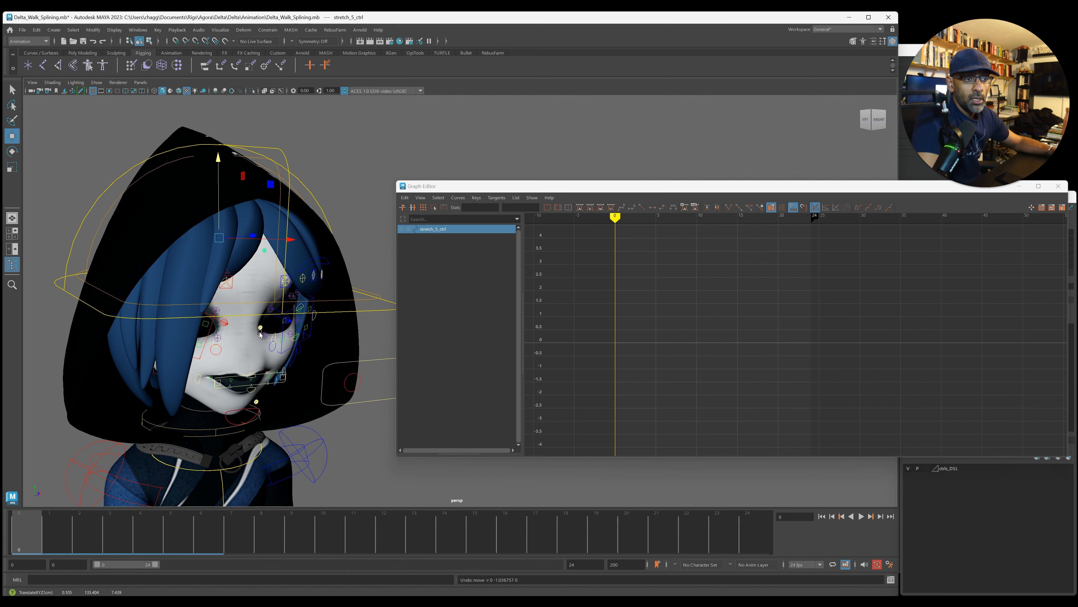
Add stretch_3_ctrl and stretch_1_ctrl to the selection and key all three stretch controls at frame 0.
shift+click(259, 329)
shift+click(256, 401)
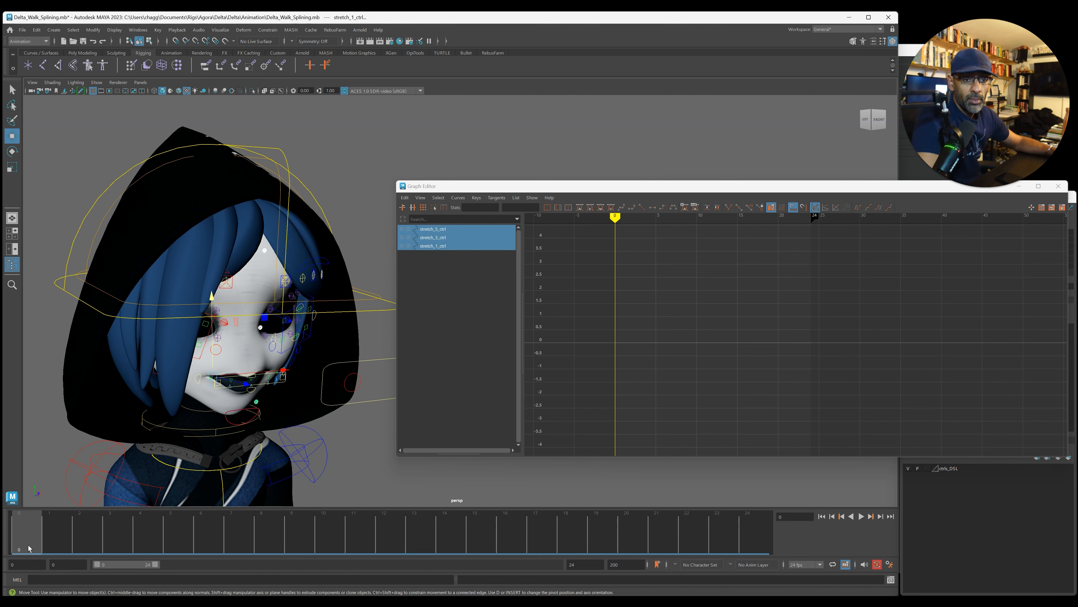
key(s)
Paste the copied keys into Translate Y of all three stretch controls and make the curves cycle before and after their keys.
click(460, 246)
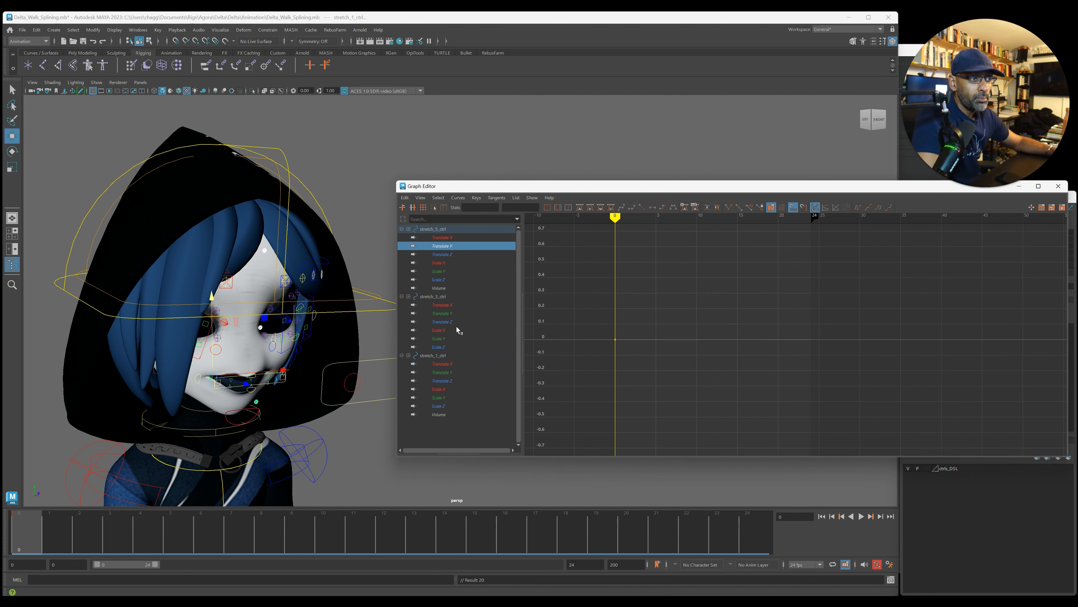
ctrl+click(453, 314)
ctrl+click(459, 374)
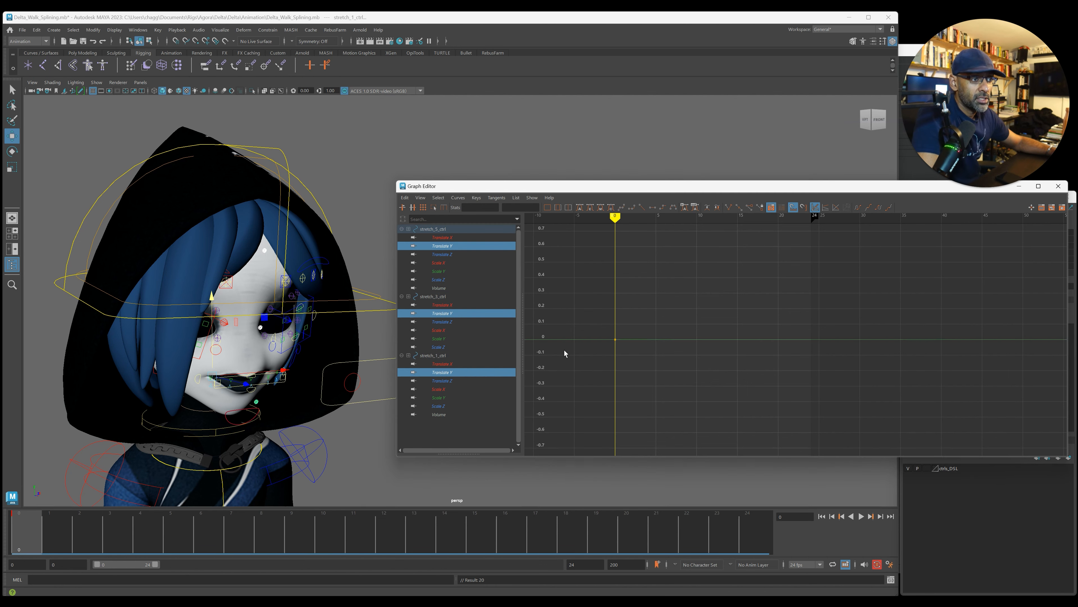
right_click(401, 205)
click(438, 249)
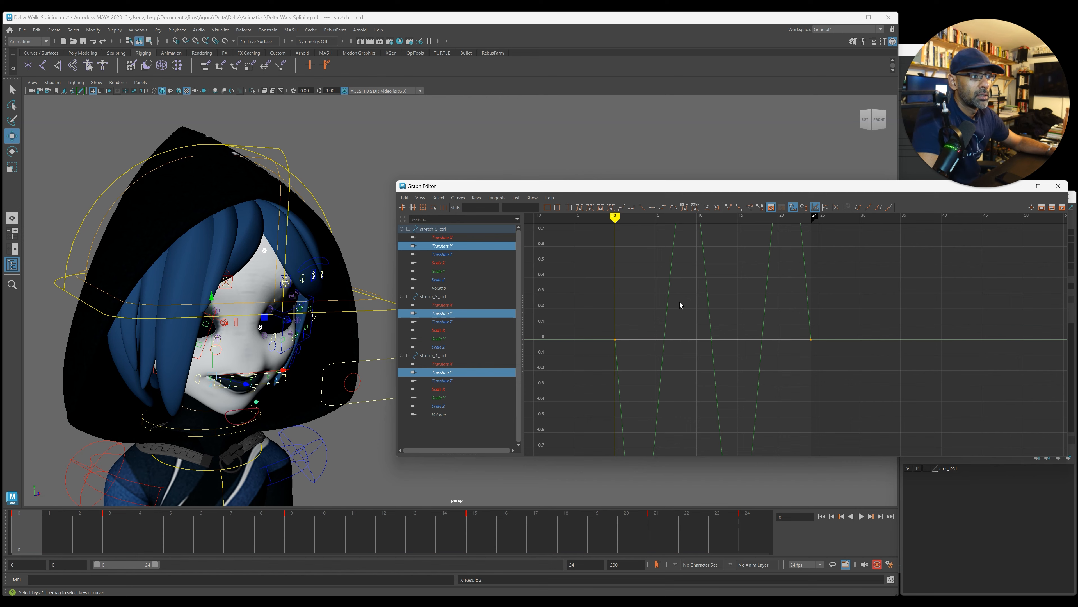
key(f)
click(858, 208)
click(879, 208)
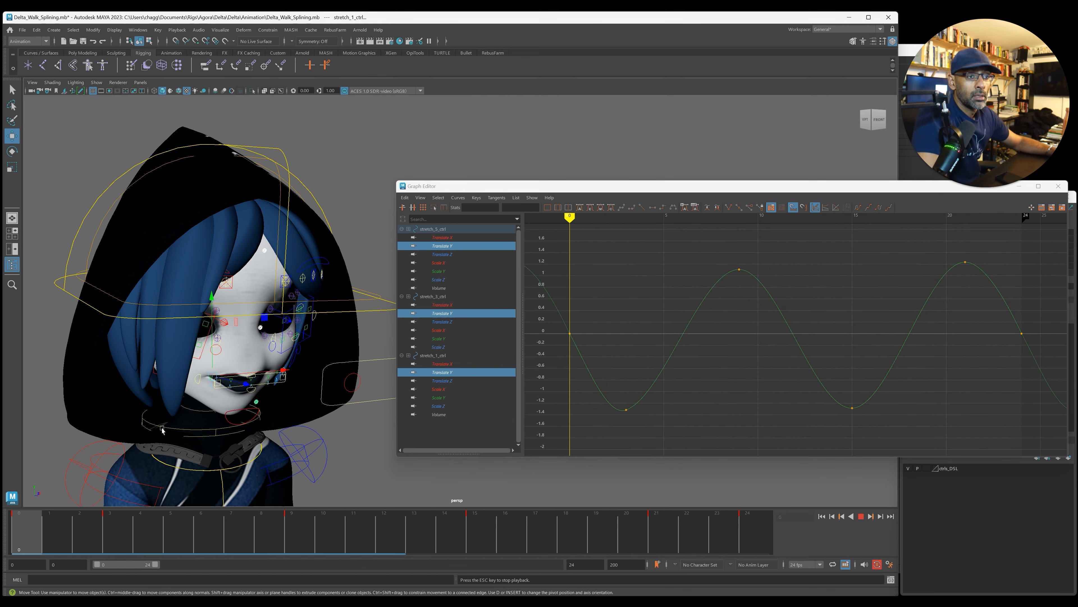
Play back the walk to check the head's stretch motion, and return to frame 0.
key(alt+v)
key(alt+v)
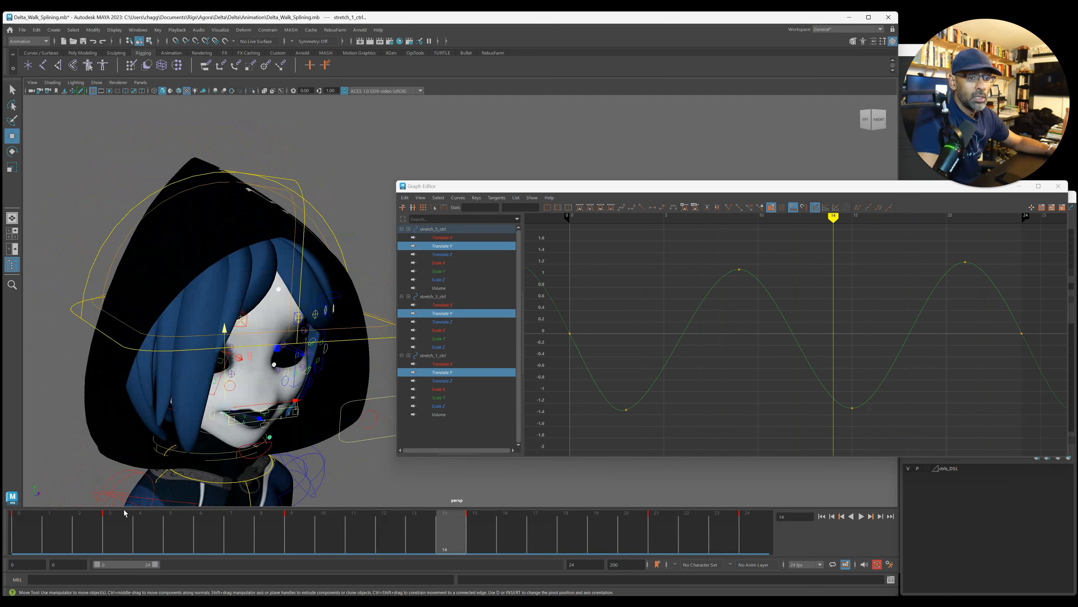
key(alt+shift+v)
key(f)
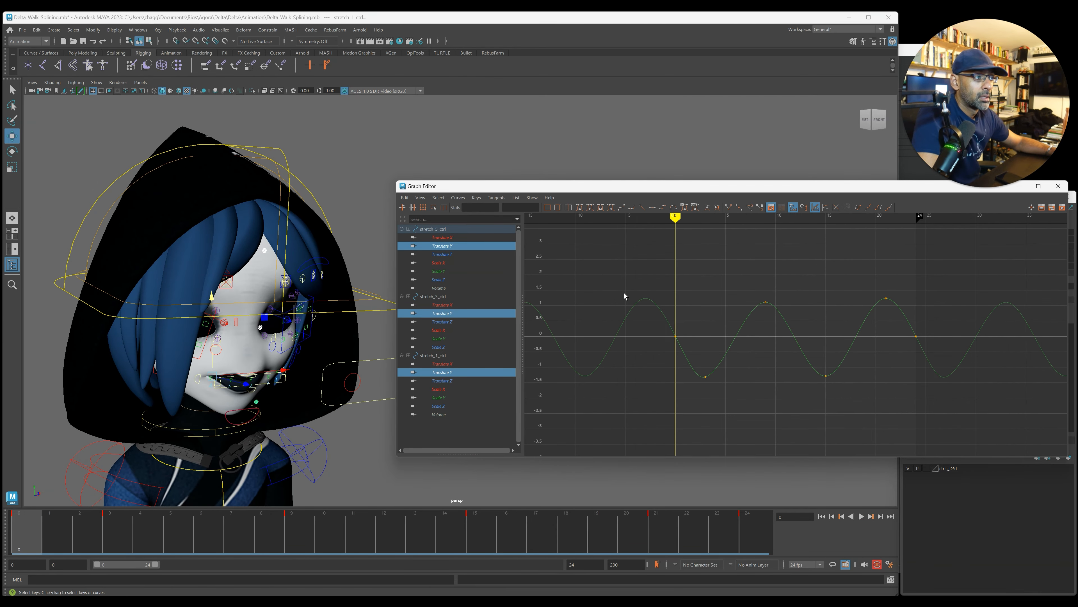
Try scaling all Translate Y keys of the three stretch controls and preview the walk.
drag(614, 284, 975, 404)
key(f)
key(r)
key(f)
scroll(254, 323, down, 4)
key(alt+v)
key(alt+v)
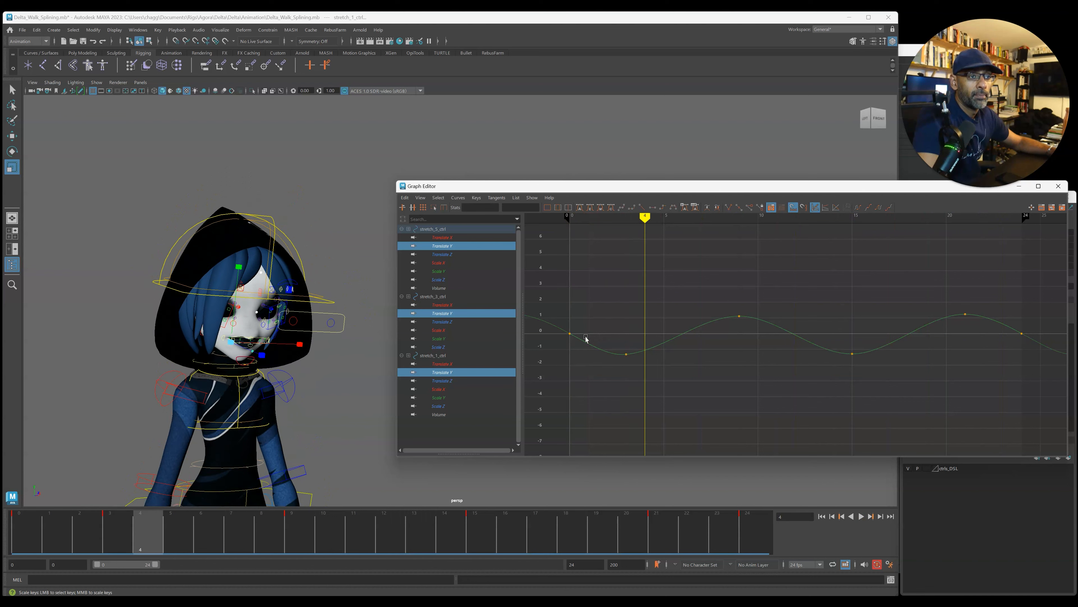
Try moving stretch_1_ctrl, stretch_3_ctrl and stretch_5_ctrl vertically one at a time at frame 4, undoing each move.
click(311, 381)
click(252, 351)
key(w)
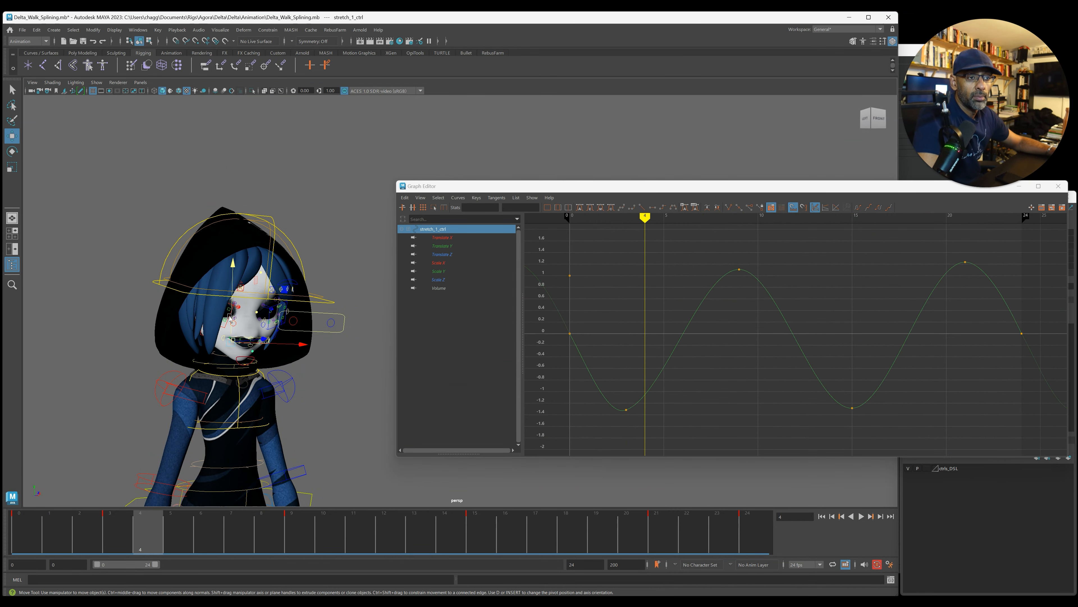
mouse_move(229, 315)
mouse_down()
mouse_move(232, 336)
mouse_move(246, 328)
mouse_up()
key(ctrl+z)
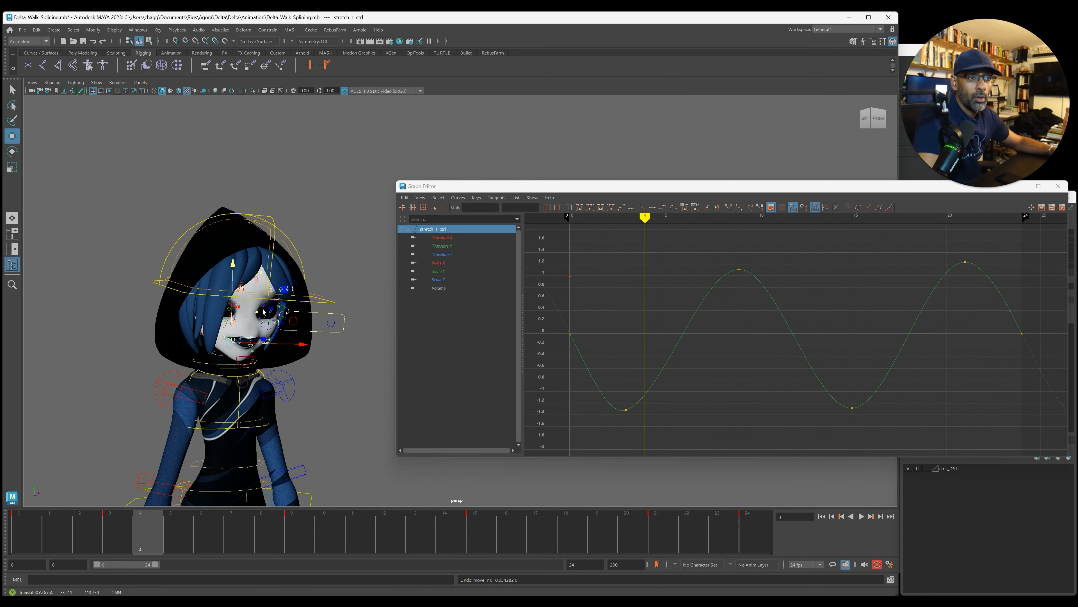
click(250, 306)
drag(233, 286, 236, 331)
key(ctrl+z)
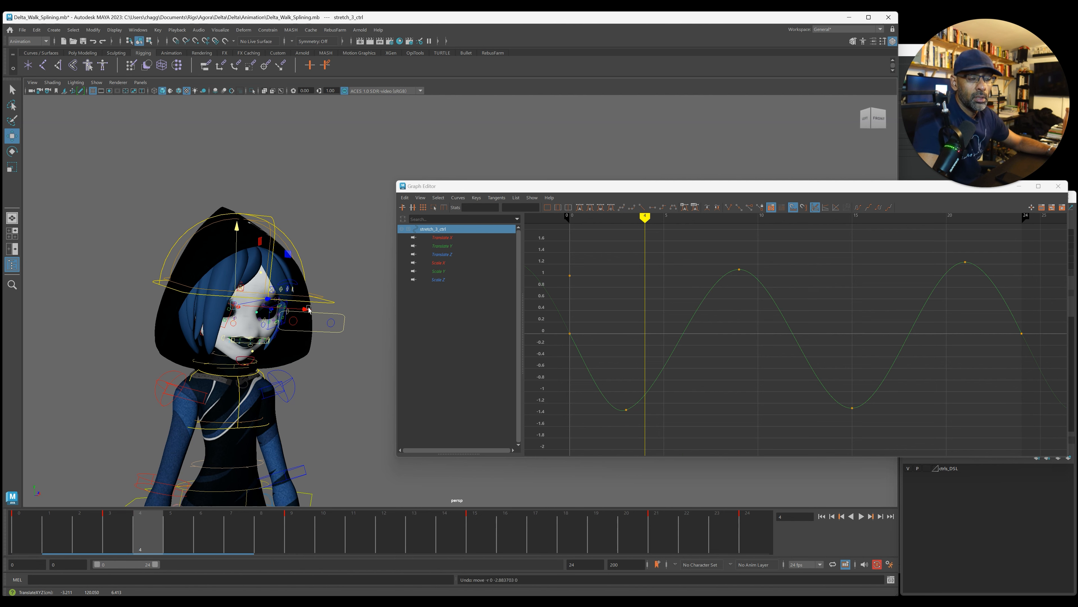
click(323, 395)
click(260, 272)
drag(239, 238, 243, 298)
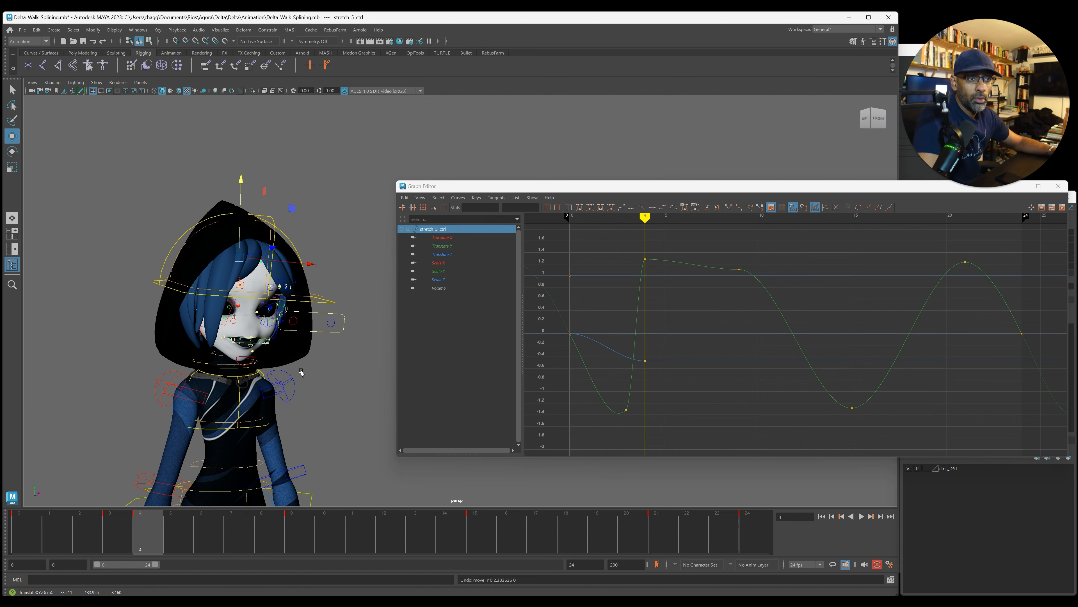
key(ctrl+z)
Scale down all Translate Y keys of stretch_1_ctrl during playback until the curve swings between about 0.2 and -0.25.
click(251, 353)
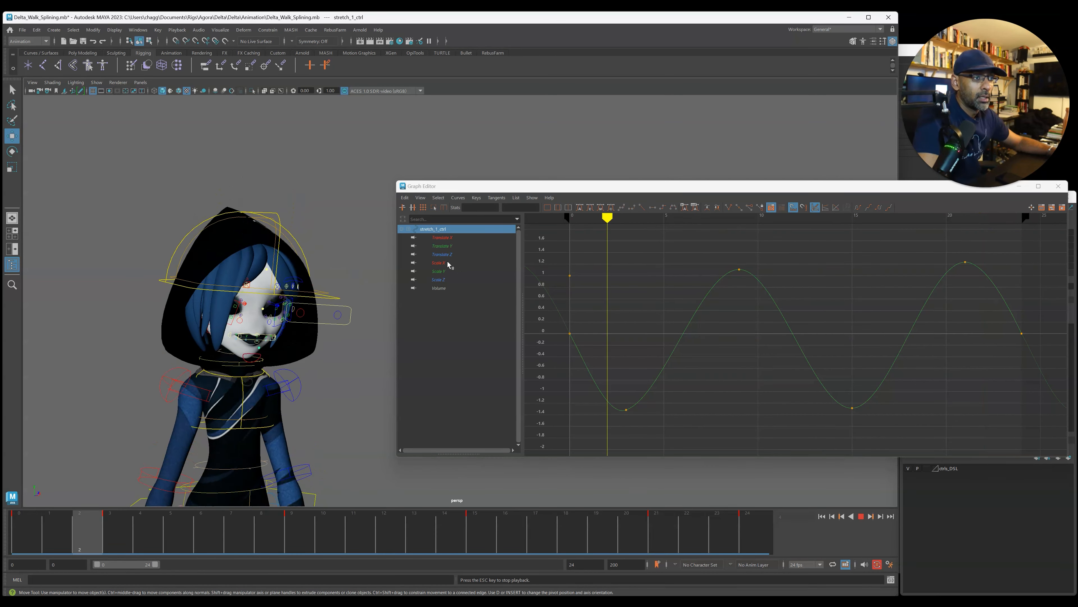
click(442, 245)
scroll(792, 265, down, 3)
drag(674, 281, 918, 411)
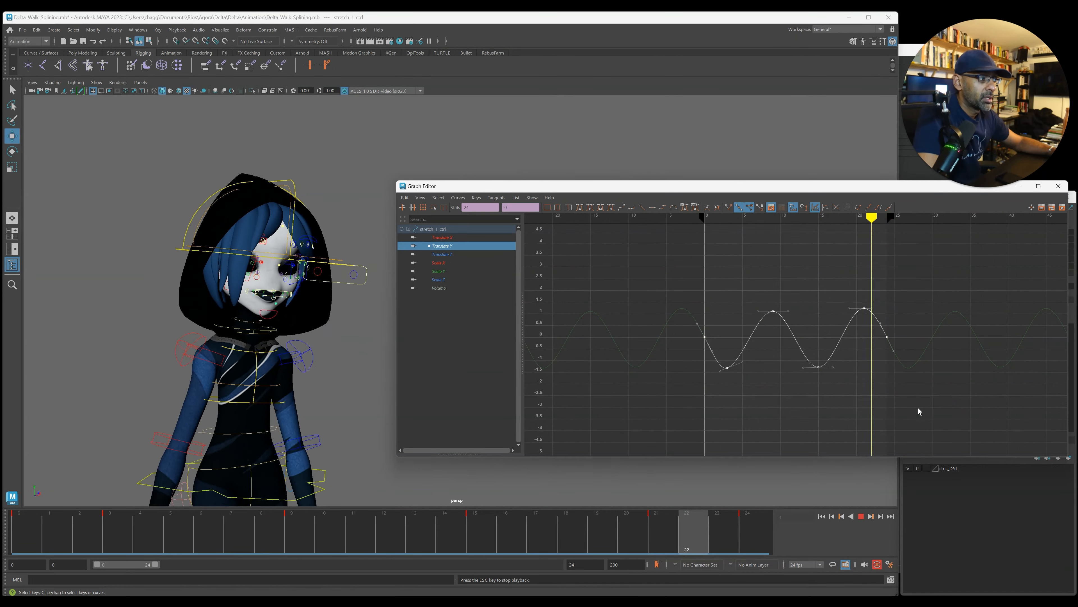
key(r)
drag(702, 335, 704, 346)
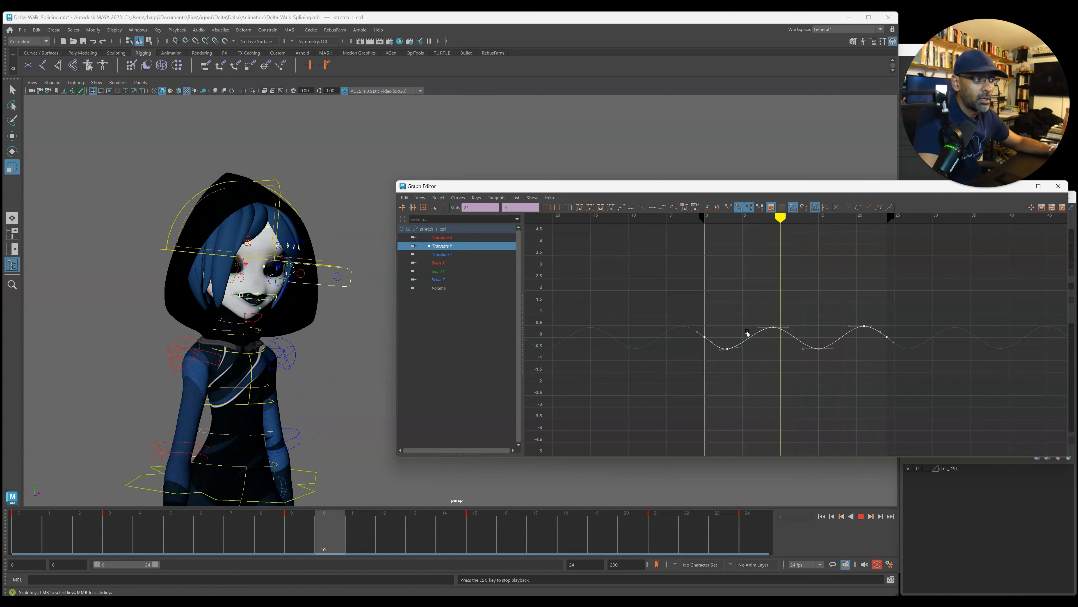
key(f)
middle_drag(568, 334, 574, 342)
key(f)
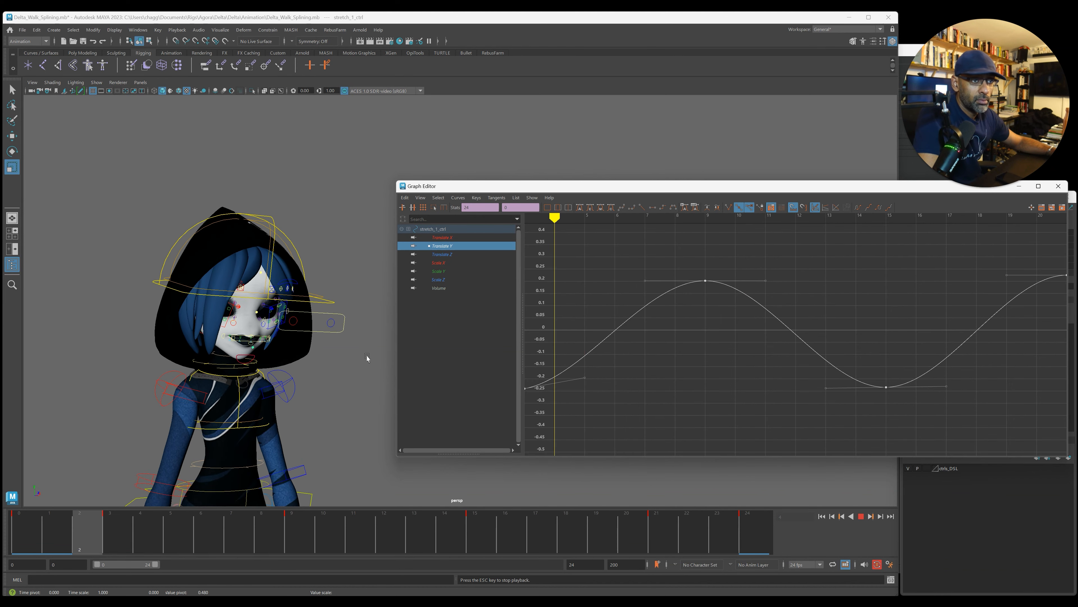
key(Escape)
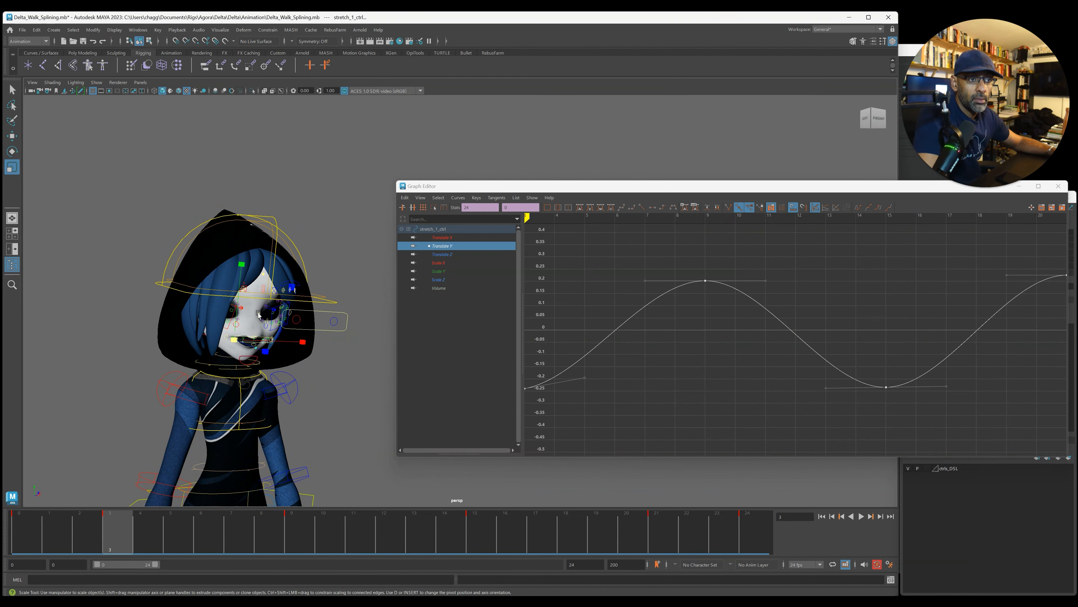
Scale down all Translate Y keys of stretch_3_ctrl during playback until the curve swings between about 0.35 and -0.35.
click(259, 313)
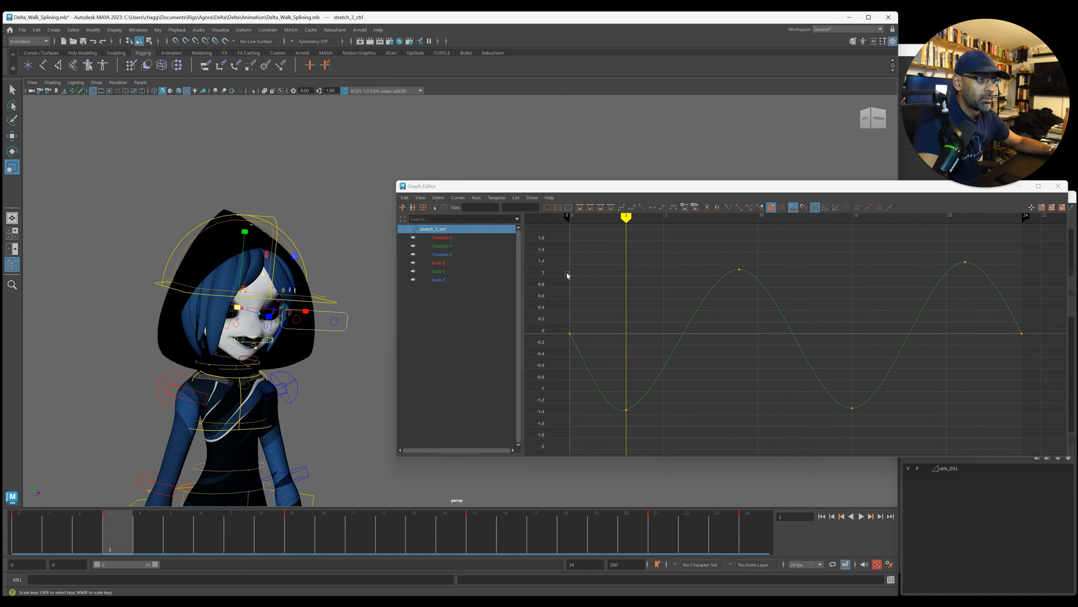
click(442, 246)
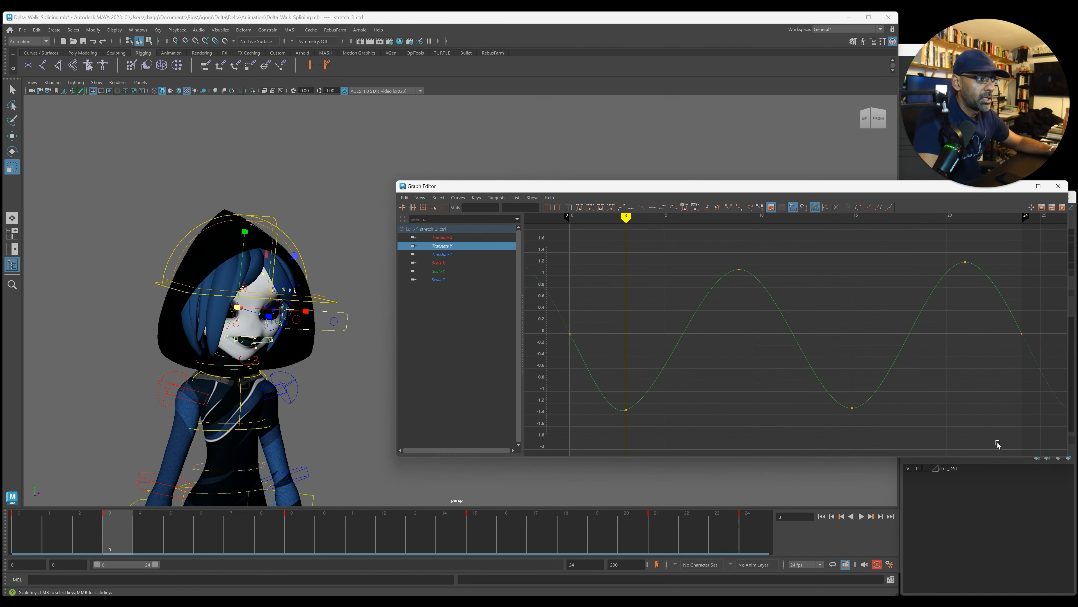
key(alt+v)
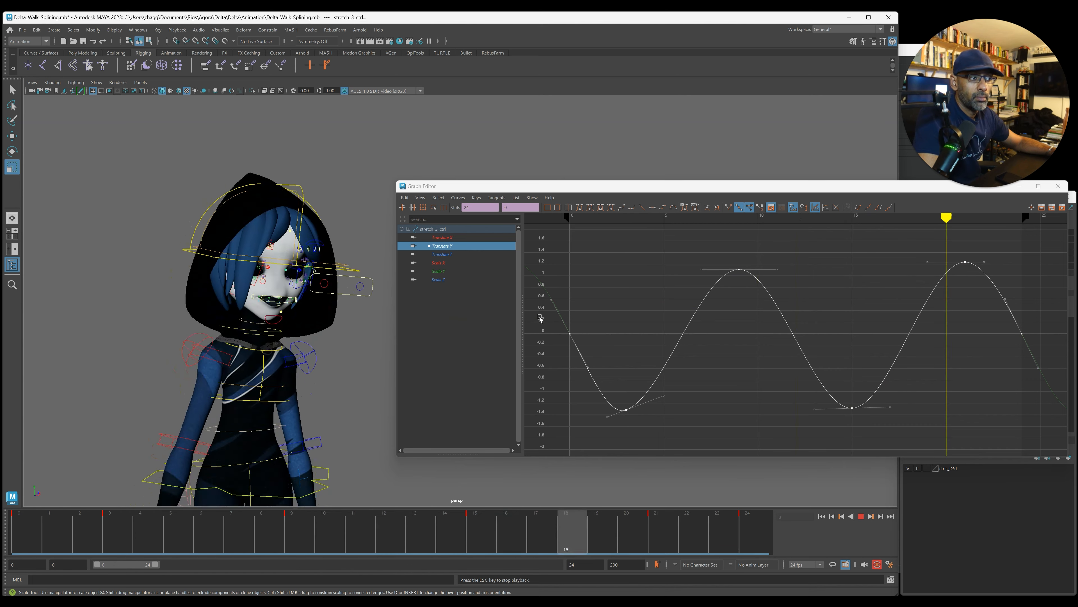
middle_drag(570, 337, 572, 339)
key(f)
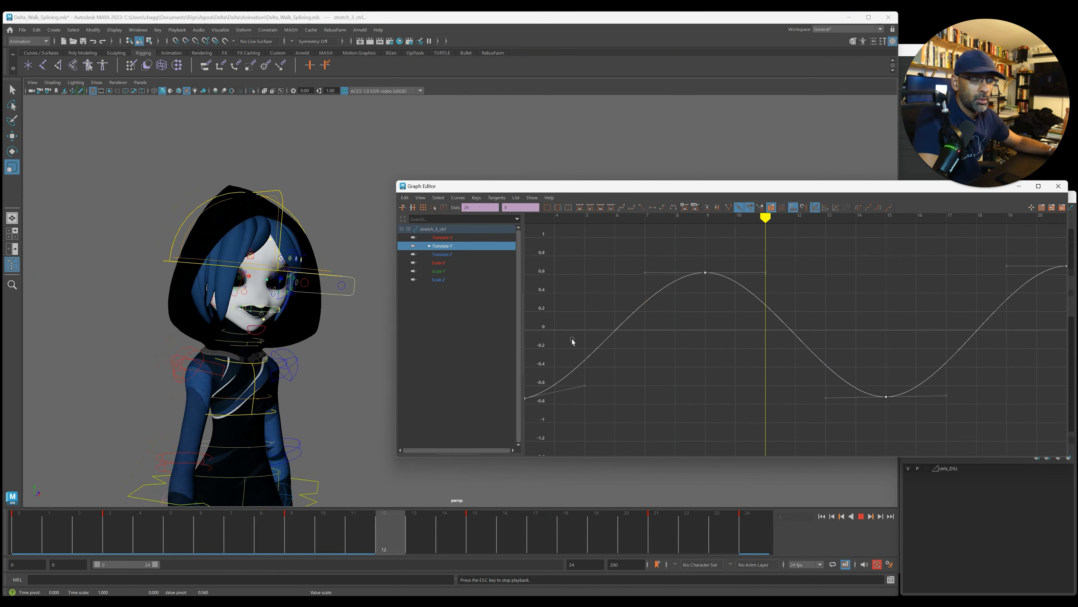
scroll(565, 342, down, 5)
middle_drag(652, 337, 655, 342)
scroll(630, 343, up, 5)
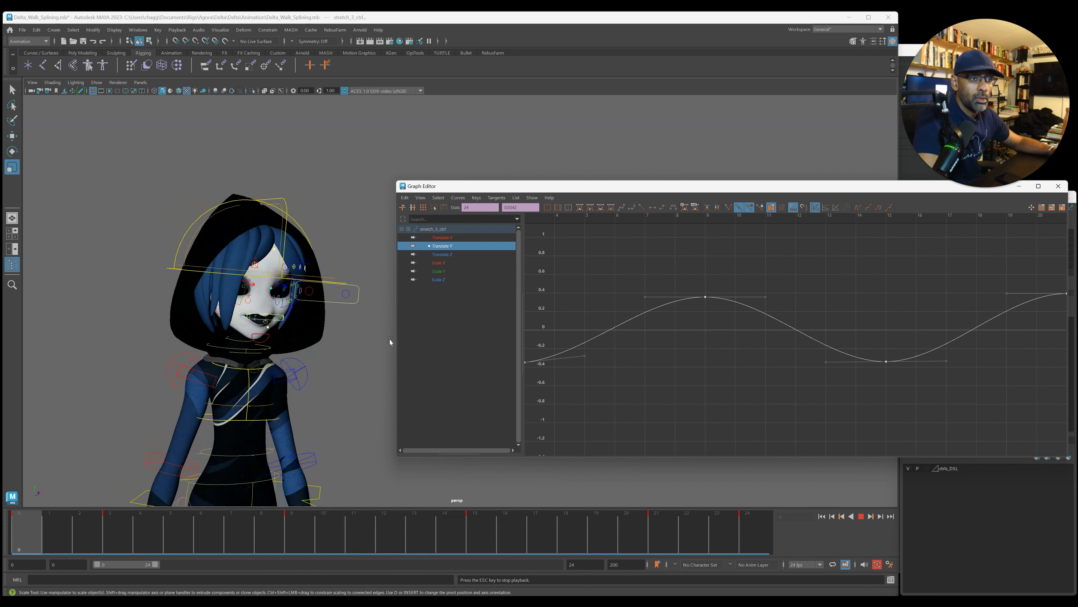
key(Escape)
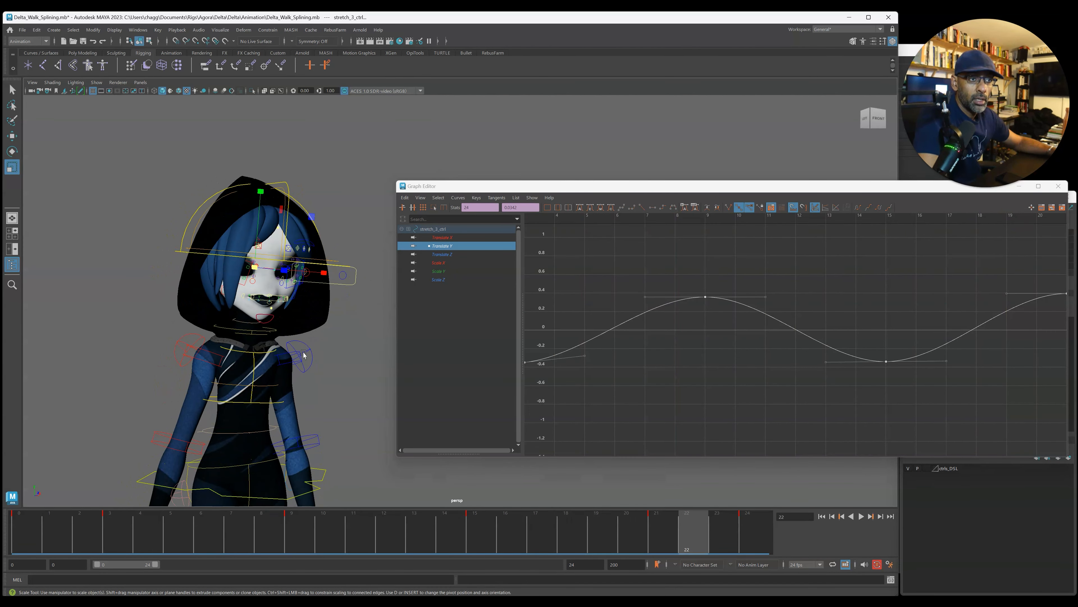
Raise the two peak keys of stretch_5_ctrl's Translate Y curve to about 1.6 and 1.7 and preview the walk.
click(344, 272)
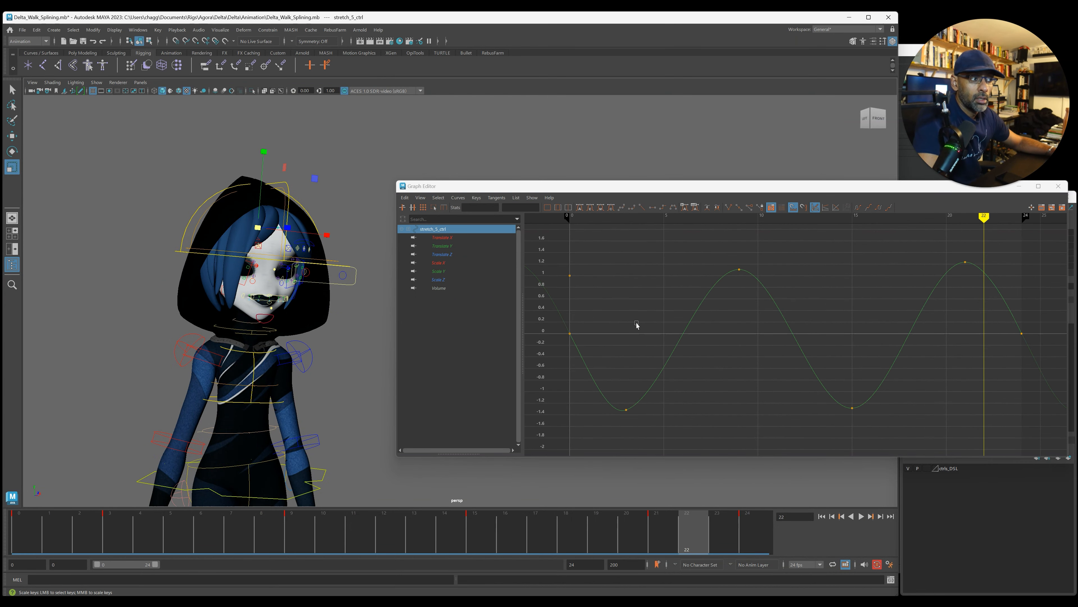
key(alt+v)
key(Escape)
key(f)
click(442, 246)
key(f)
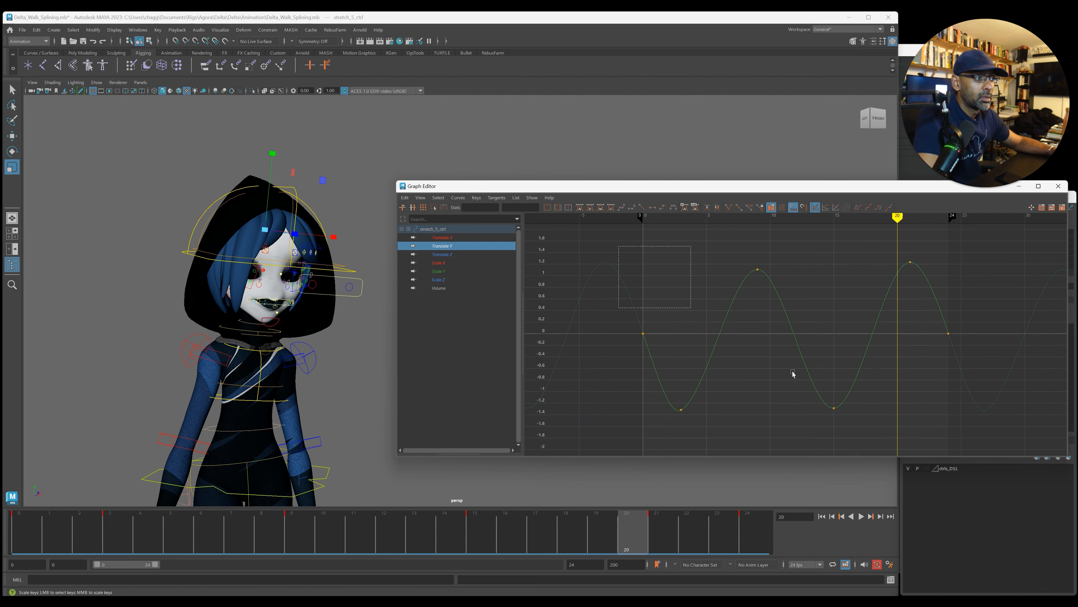
drag(792, 371, 1006, 453)
key(w)
drag(733, 257, 962, 298)
key(.)
shift+middle_drag(794, 373, 768, 352)
drag(605, 531, 395, 539)
key(alt+v)
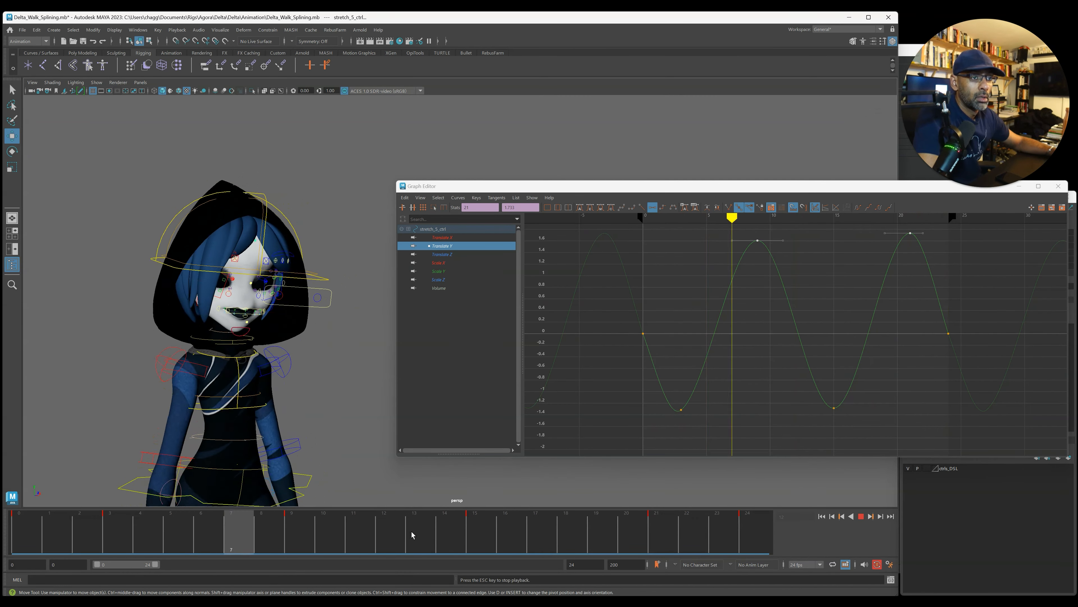
key(alt+v)
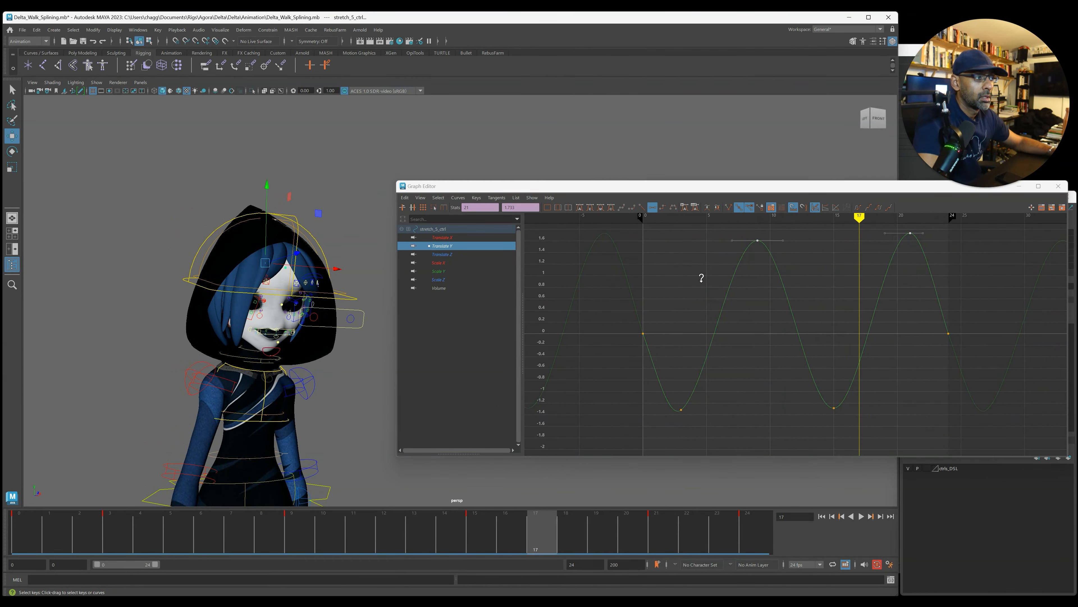
Lower stretch_5_ctrl's Translate Y peaks to about 1.4 and 1.2, and raise its two lowest keys to about -0.9.
shift+middle_drag(700, 294, 701, 298)
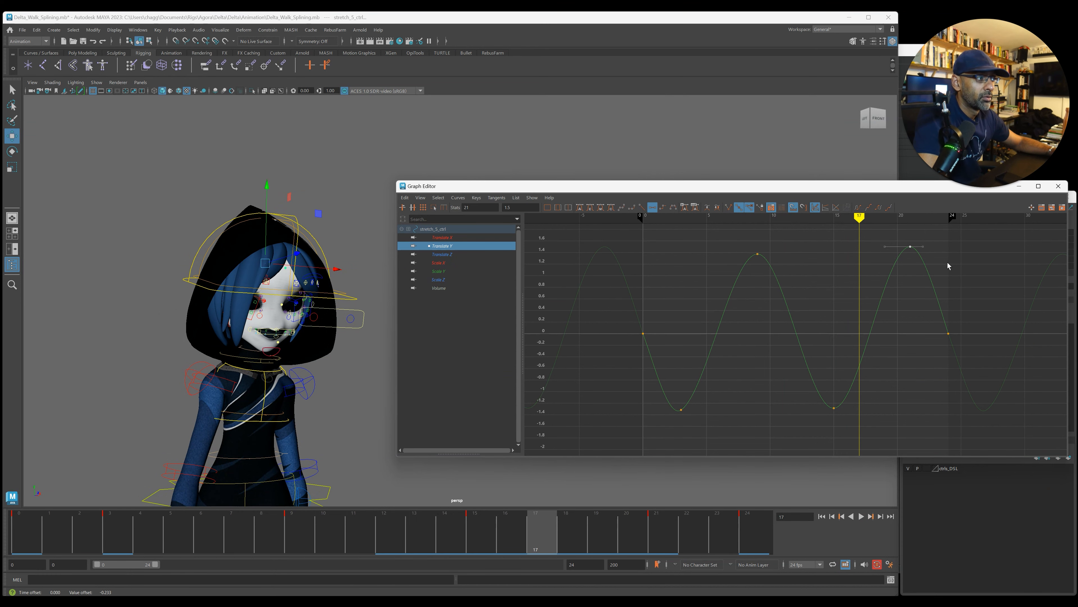
shift+middle_drag(938, 288, 933, 294)
drag(653, 388, 877, 429)
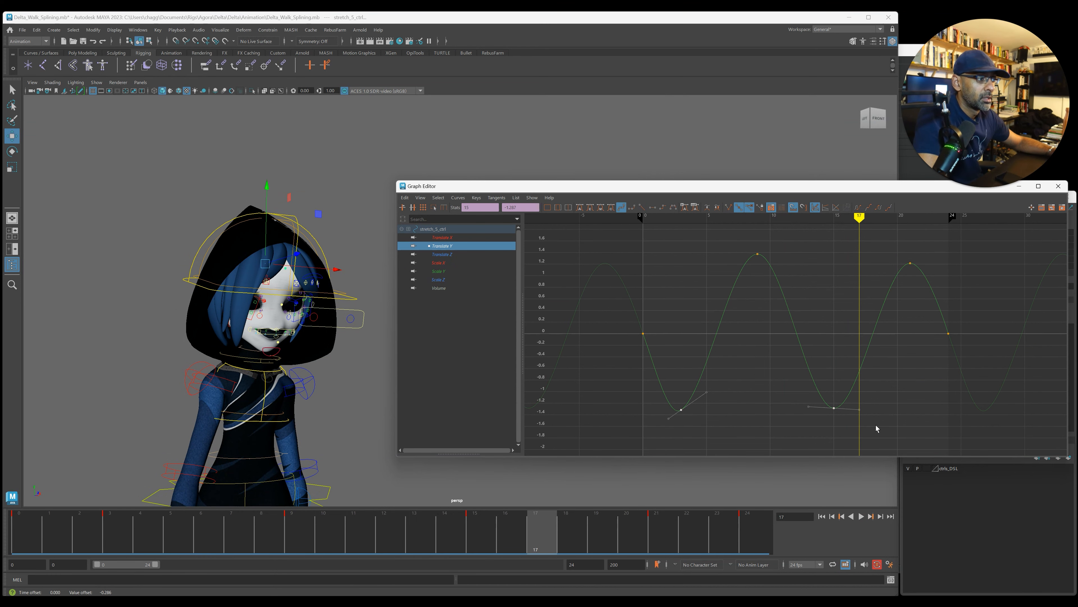
shift+middle_drag(874, 400, 873, 400)
scroll(873, 399, up, 3)
click(847, 397)
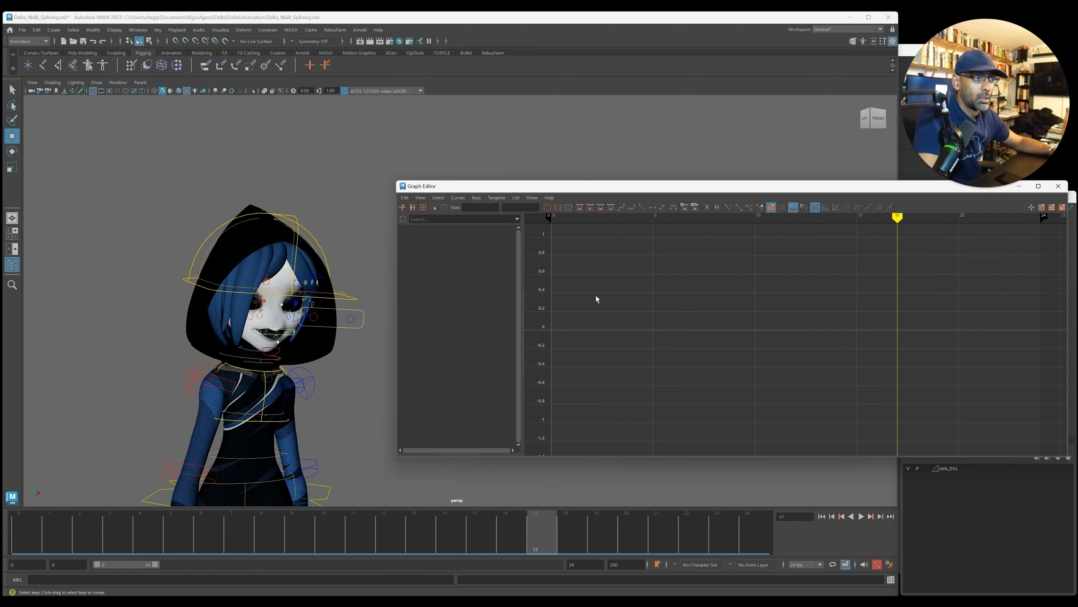
Reselect stretch_5_ctrl and play the walk from a wider front view with the rig controls hidden.
click(285, 266)
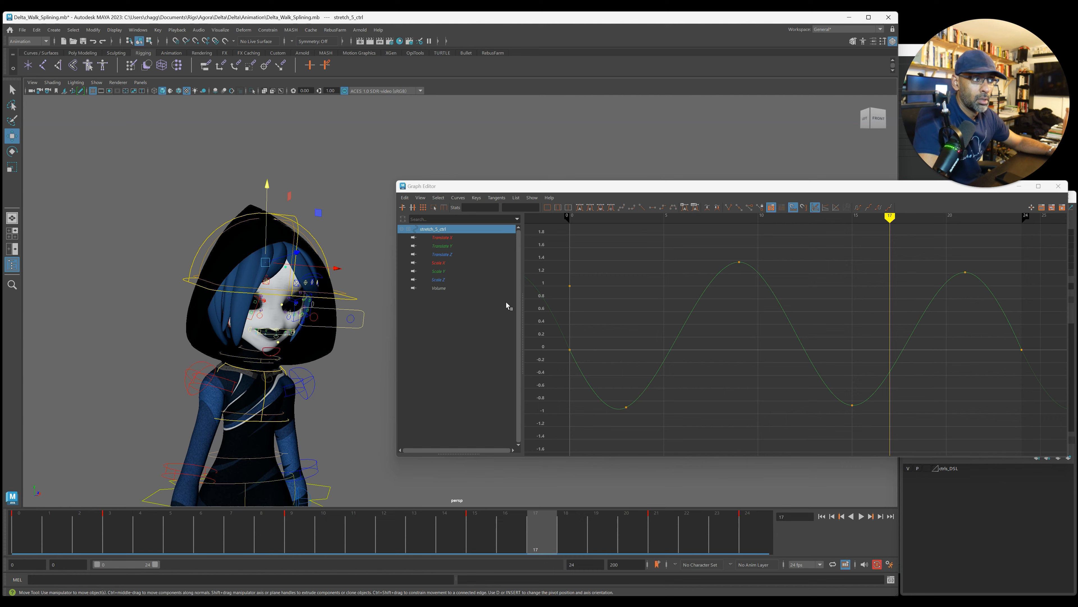
key(alt+v)
alt+right_drag(184, 449, 233, 389)
alt+drag(234, 389, 263, 388)
alt+middle_drag(263, 389, 265, 304)
alt+drag(265, 304, 191, 328)
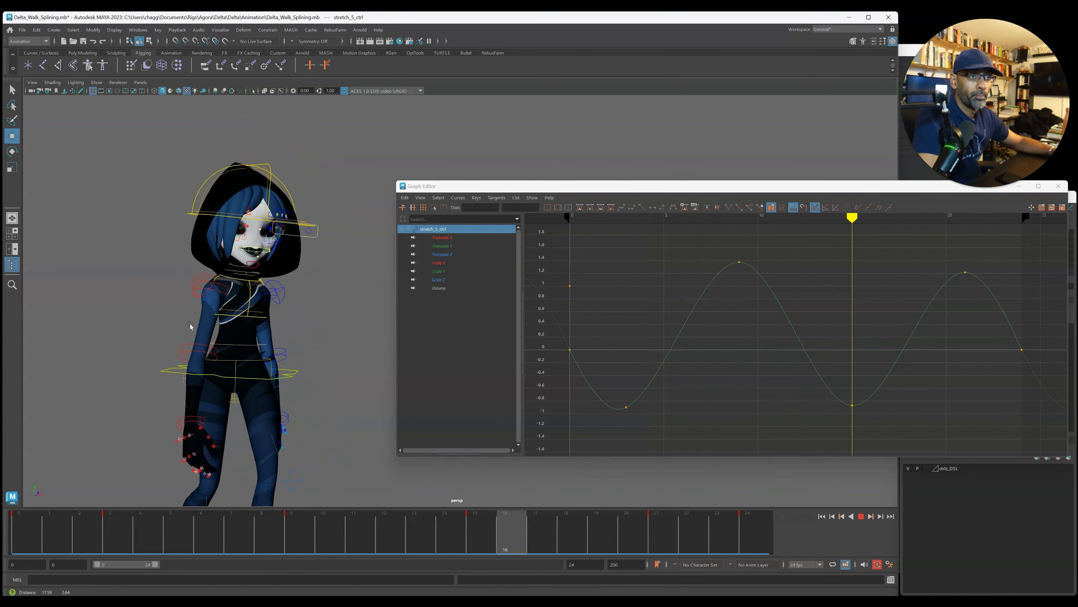
alt+right_drag(192, 328, 198, 329)
key(alt+1)
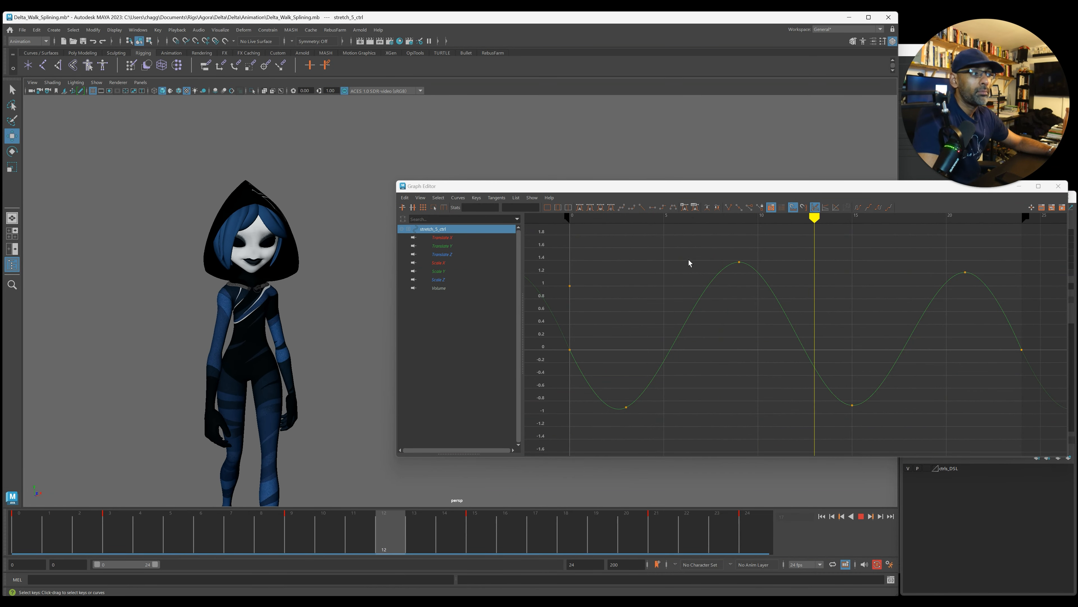
Try exaggerating the head stretch by raising stretch_5_ctrl's two Translate Y peak keys to about 3.6 during playback.
drag(696, 246, 991, 298)
shift+middle_drag(946, 328, 946, 266)
alt+right_drag(898, 296, 823, 323)
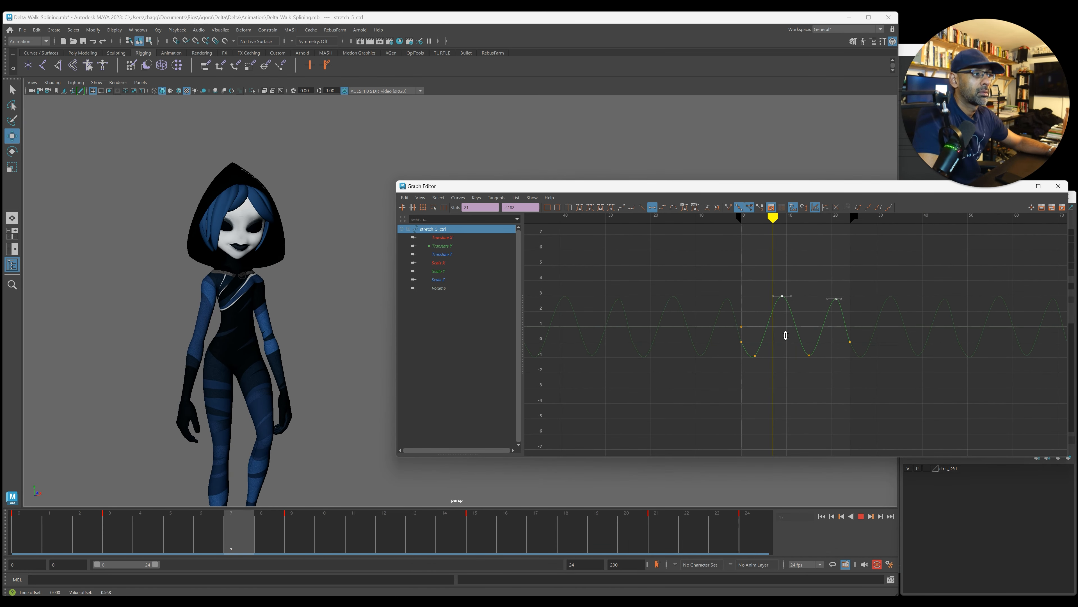
key(a)
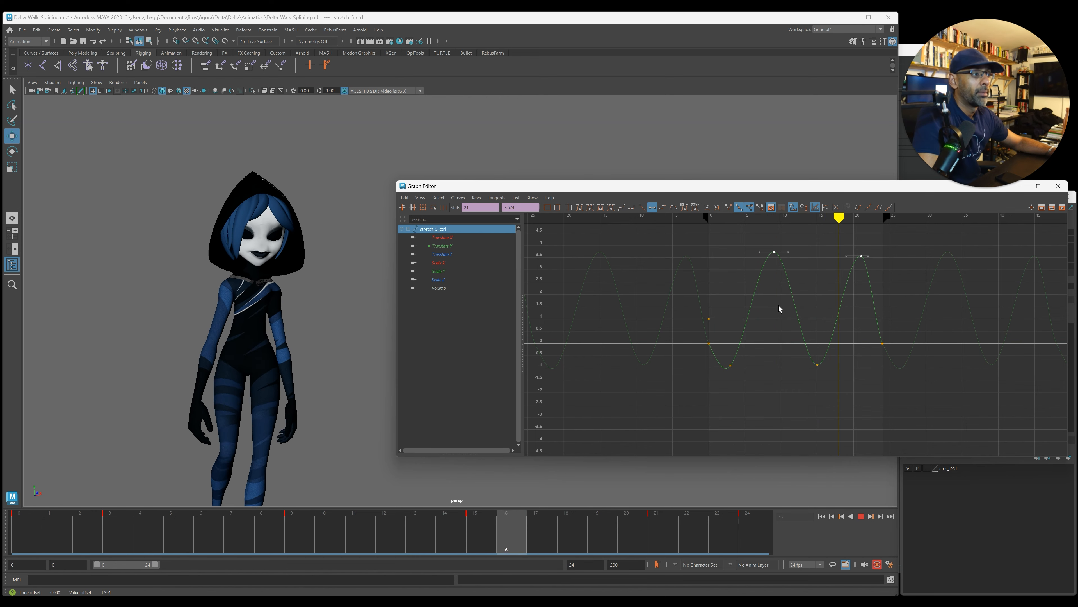
Lower stretch_5_ctrl's two Translate Y peak keys to about 1 while the walk plays, and stop playback.
key(f)
click(442, 246)
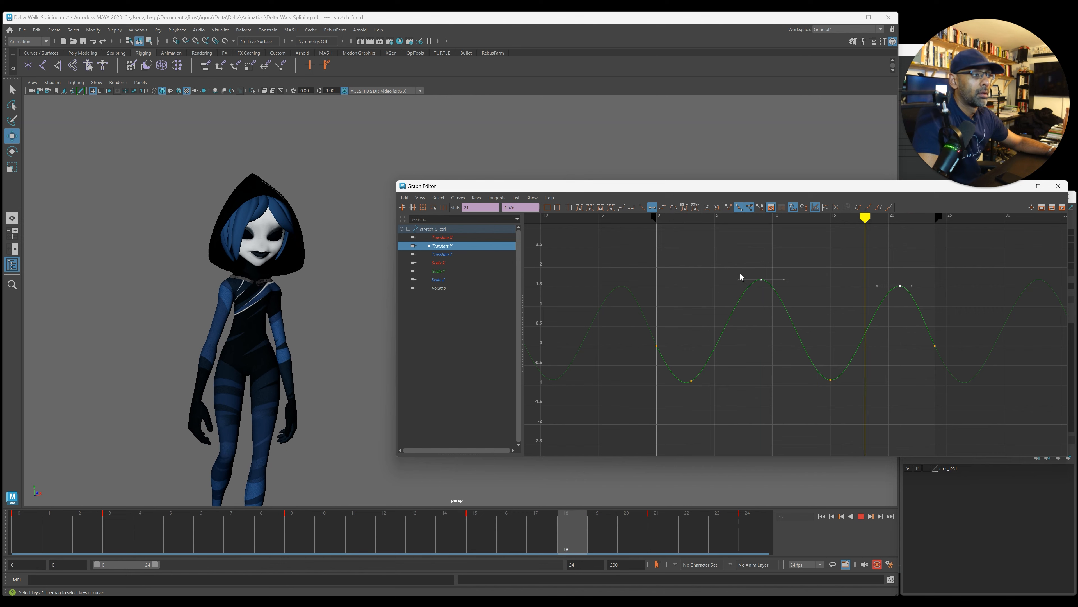
key(f)
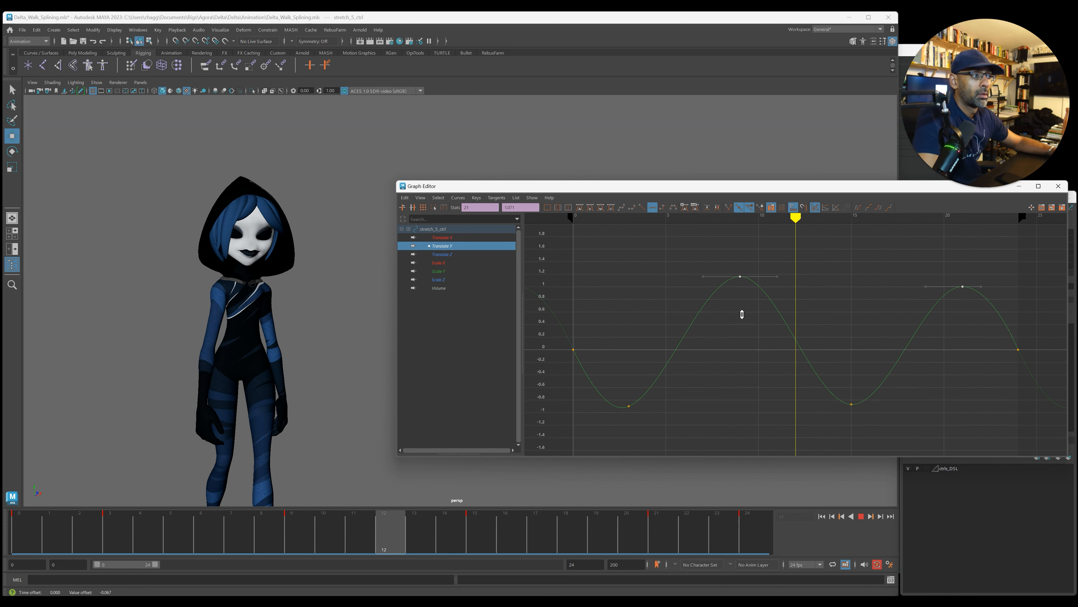
scroll(743, 314, up, 2)
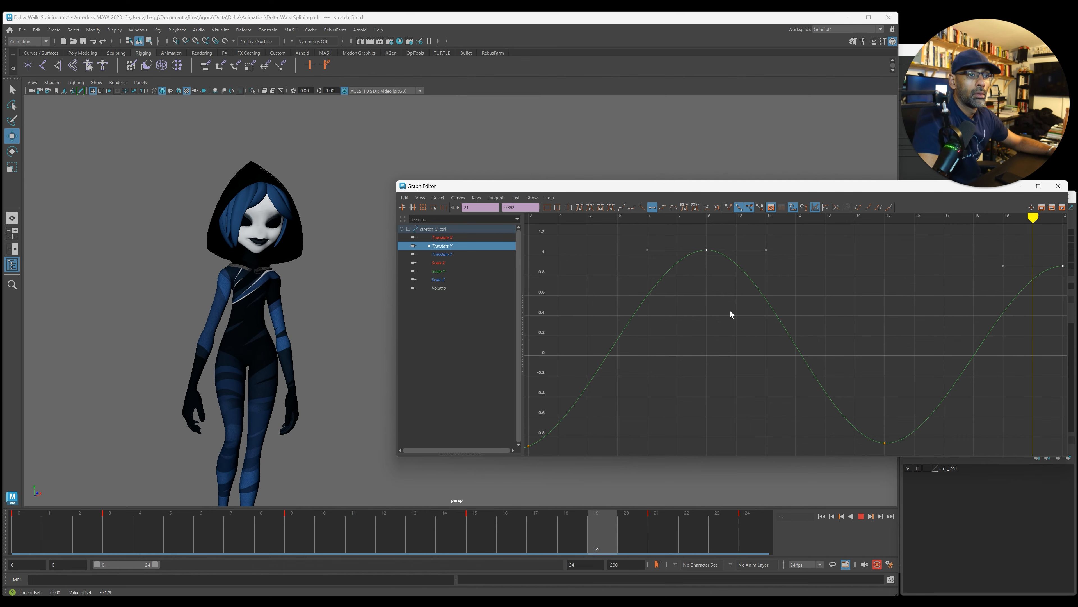
shift+middle_drag(732, 298, 732, 271)
key(Escape)
alt+right_drag(259, 372, 556, 316)
scroll(778, 318, down, 5)
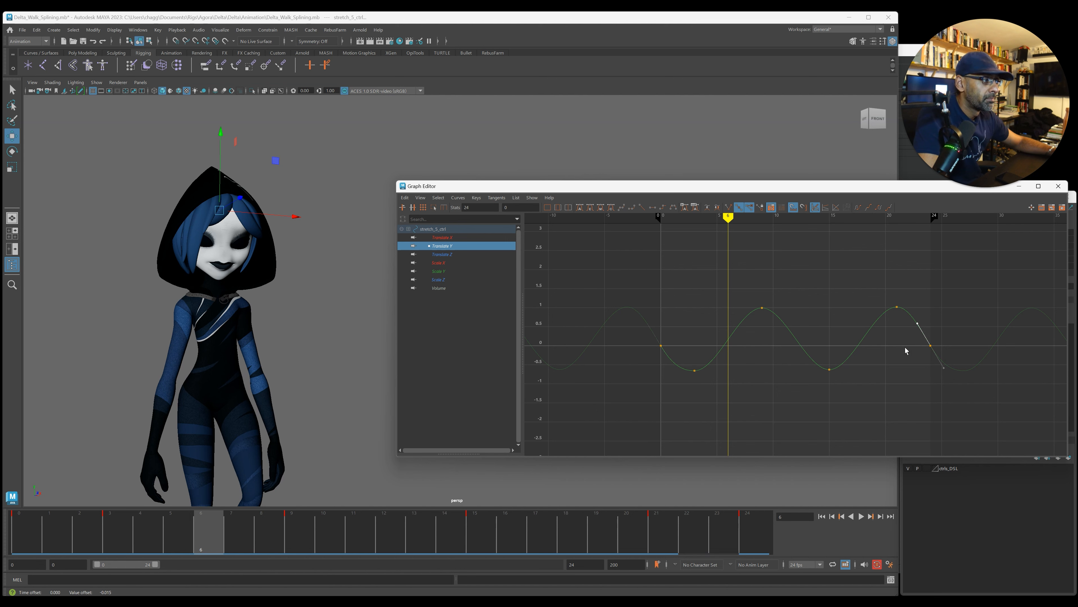
Play back the walk to check the adjusted head squash and stretch, stopping at frame 7.
key(alt+v)
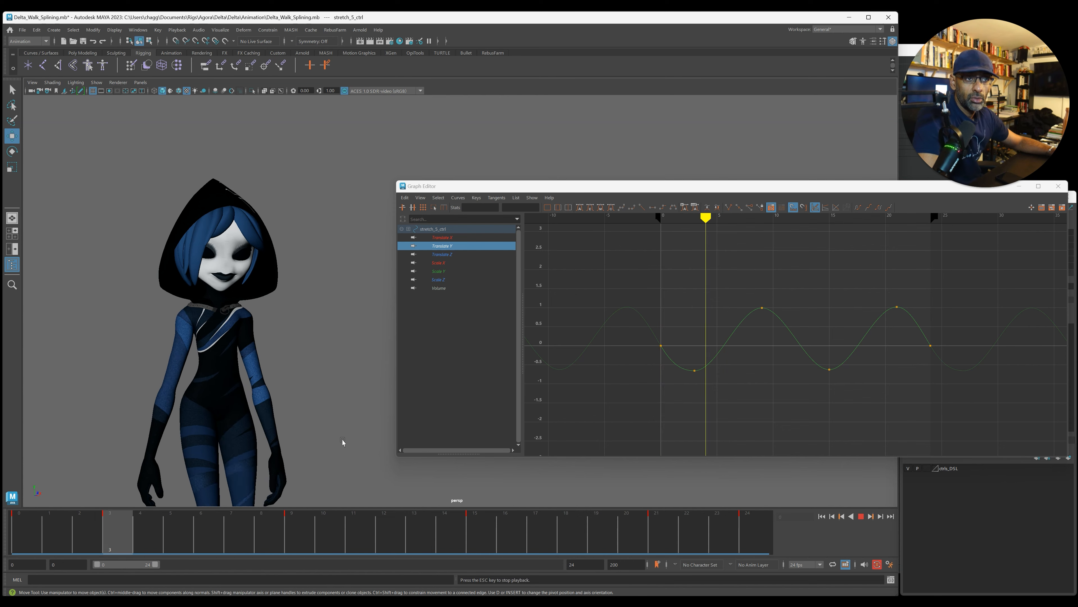
key(Escape)
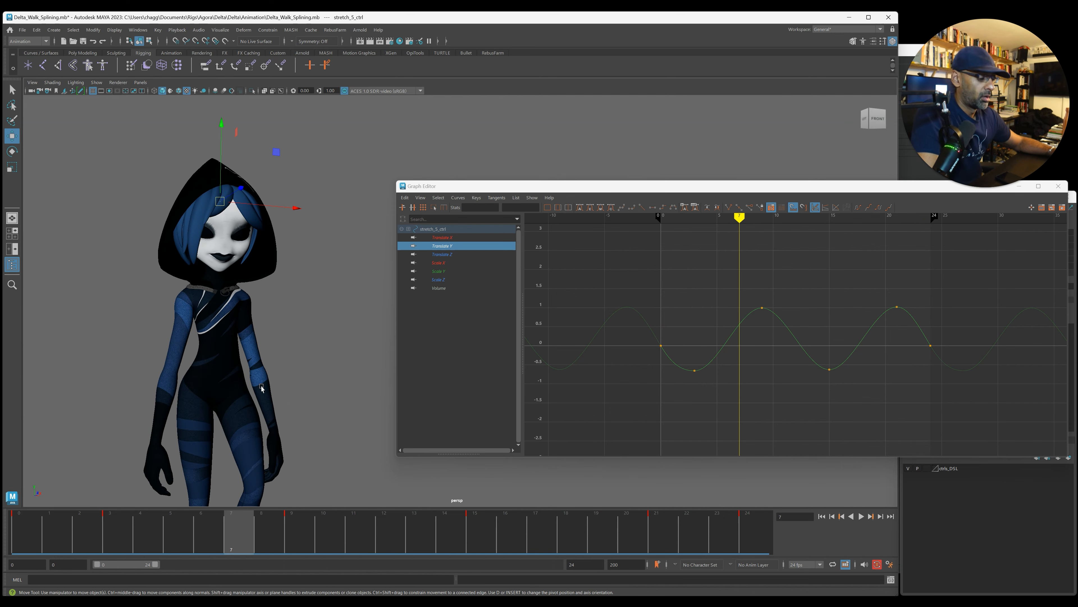
key(alt+v)
key(Escape)
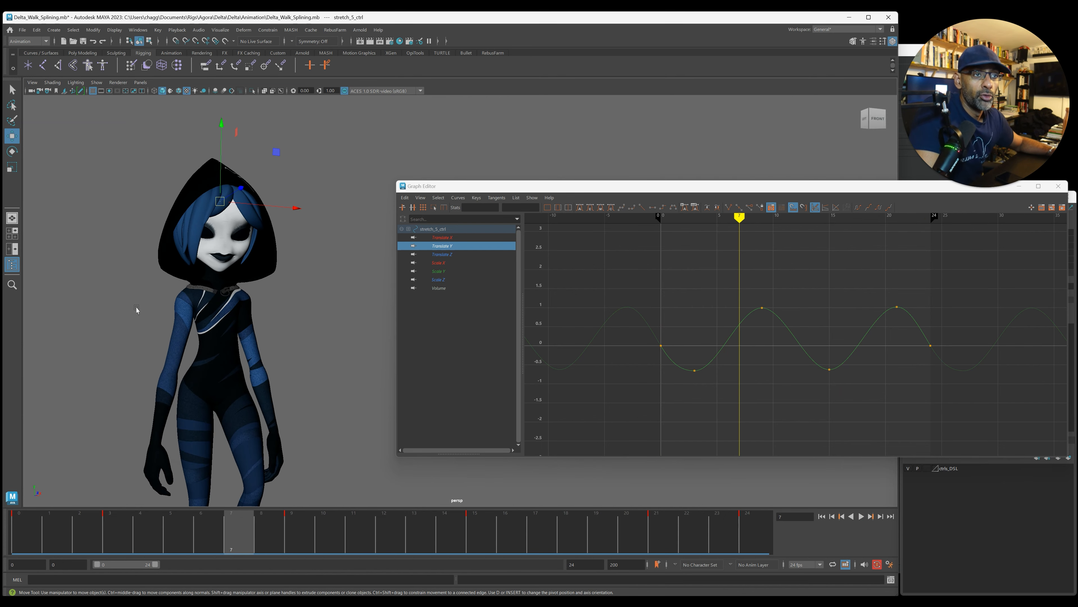
Show the rig controls again and shift all of stretch_3_ctrl's animation keys one frame later.
key(alt+c)
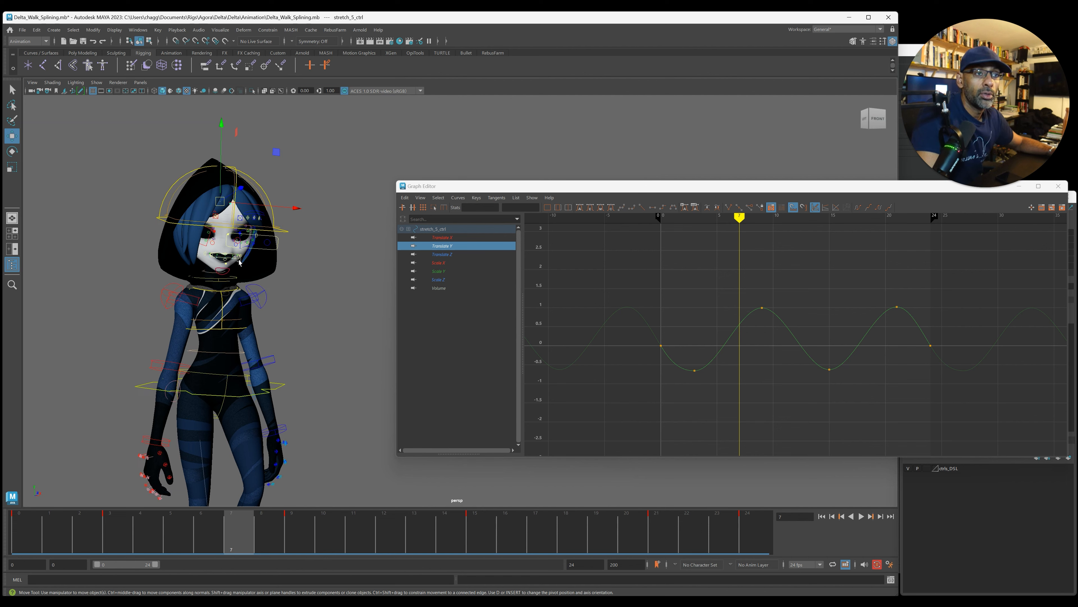
alt+drag(220, 249, 233, 249)
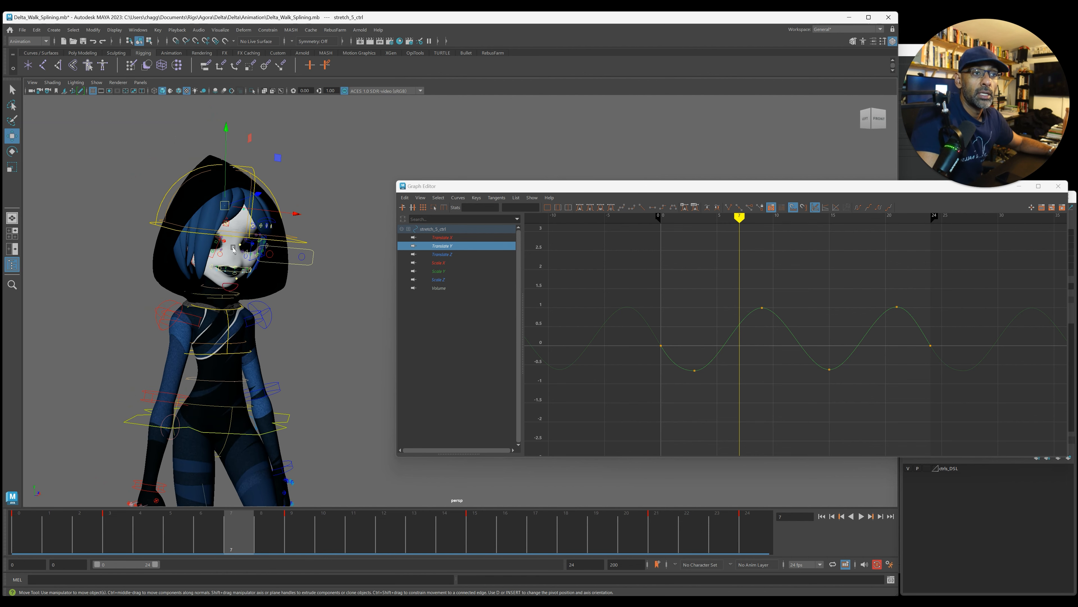
click(238, 245)
key(f)
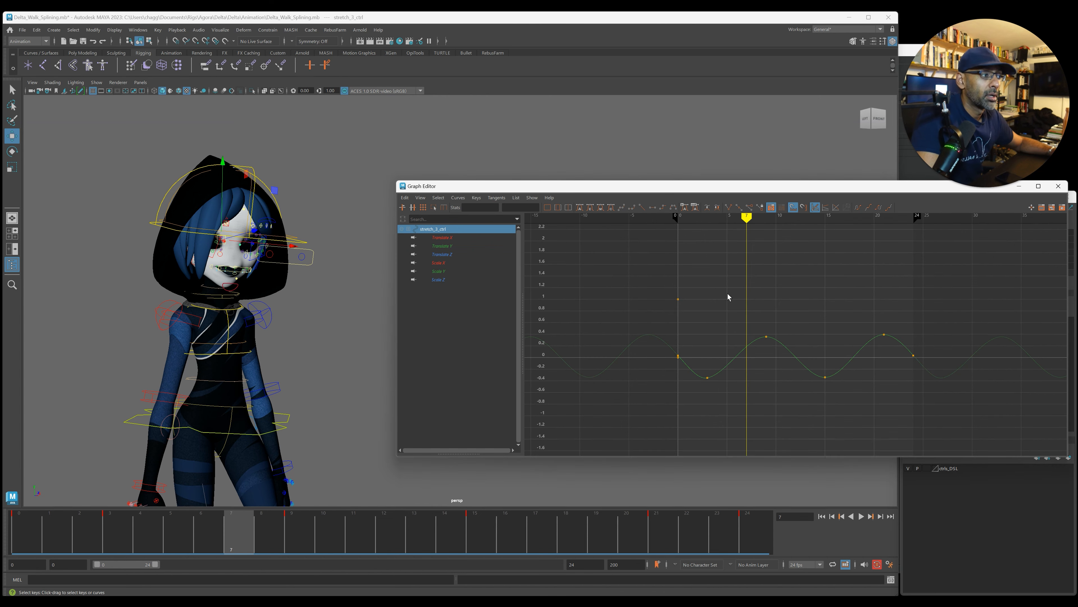
drag(645, 297, 949, 421)
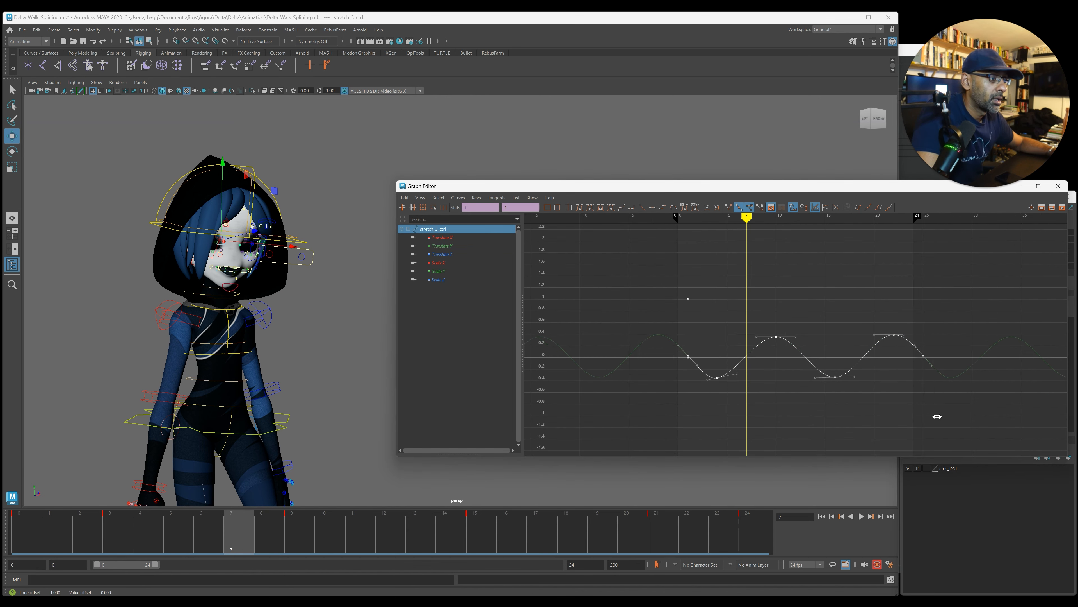
click(776, 336)
key(f)
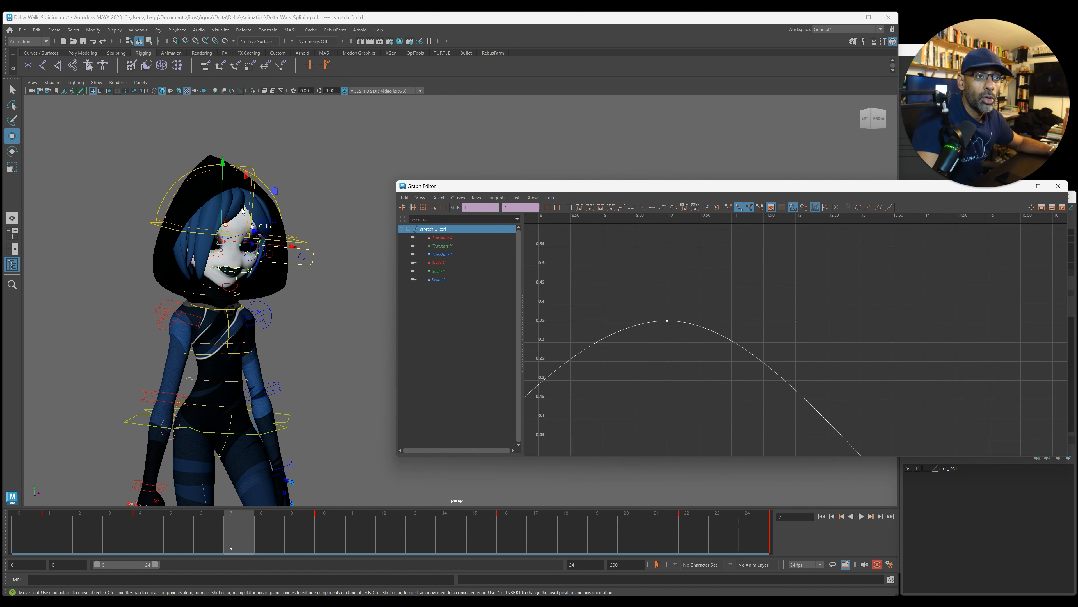
Shift all of stretch_5_ctrl's animation keys two frames later.
click(243, 209)
drag(968, 425, 967, 423)
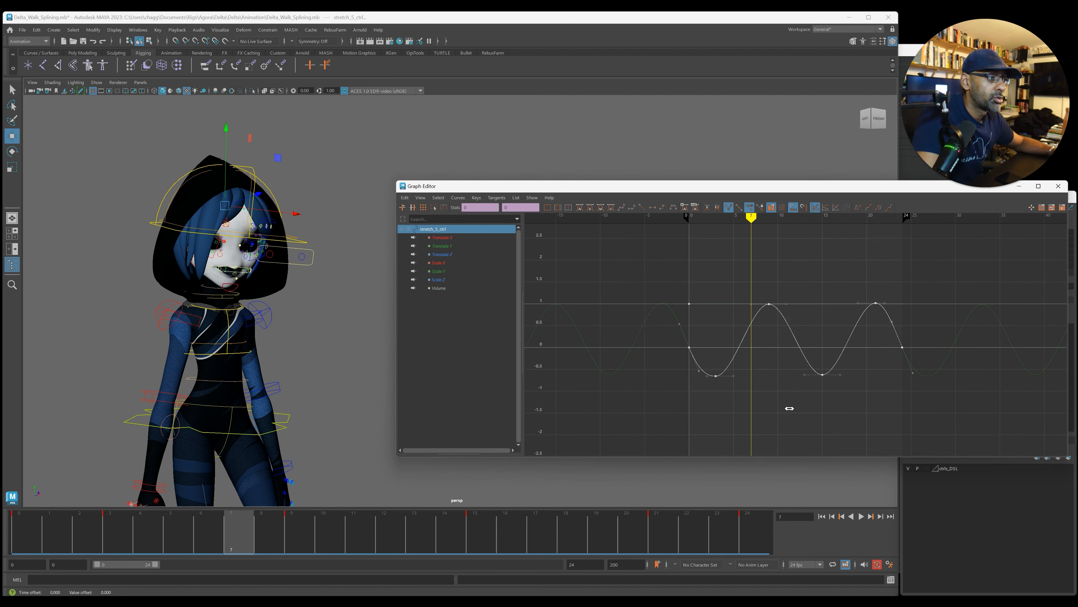
shift+middle_drag(796, 408, 801, 410)
key(f)
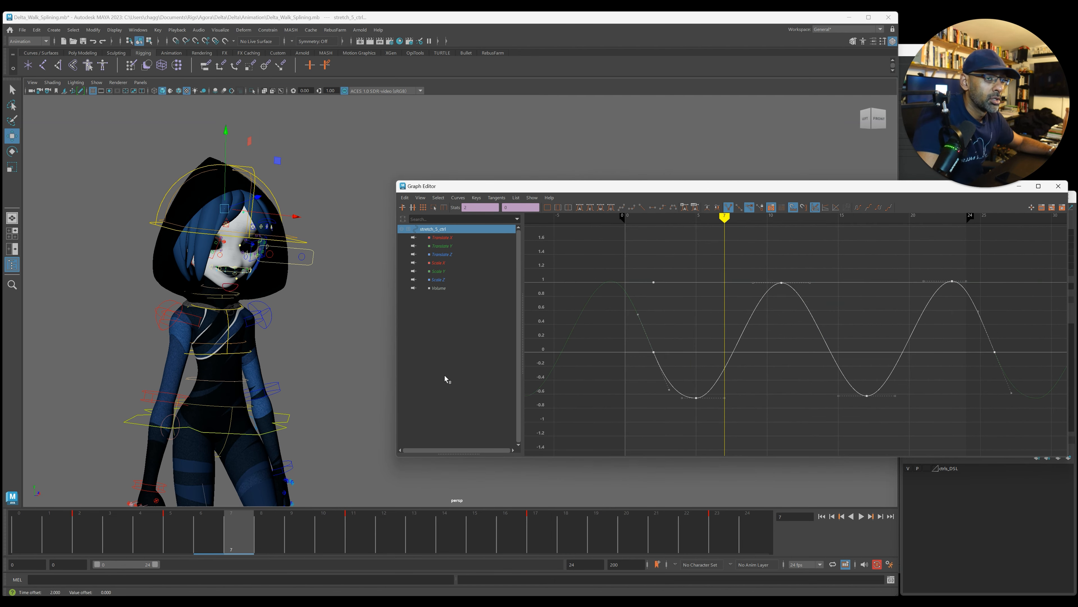
Deselect the control and play back the walk to check the offset timing of the head stretch.
click(354, 361)
key(alt+v)
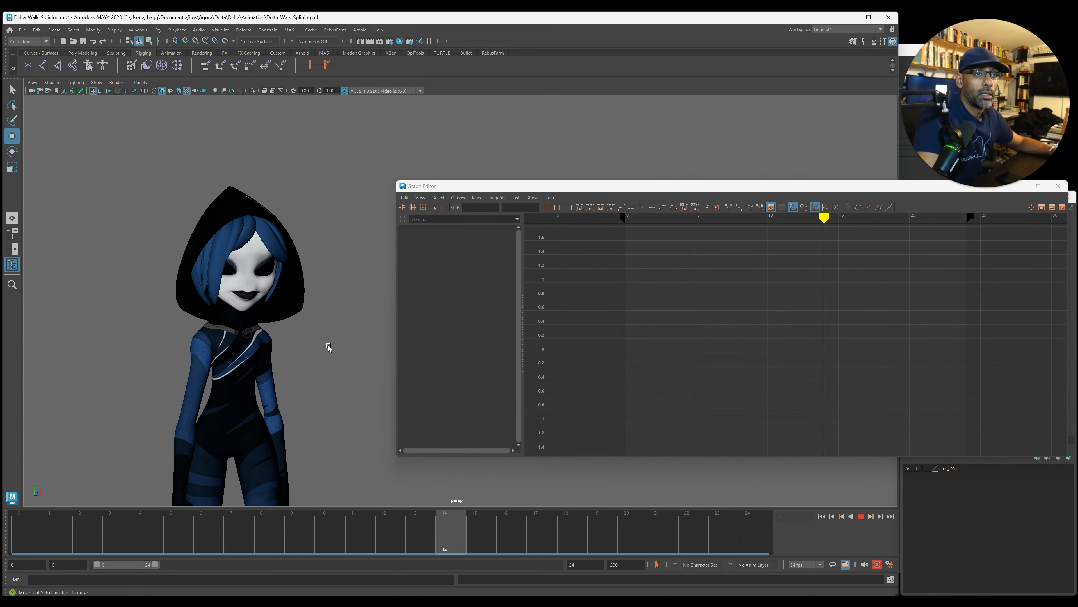
key(alt+v)
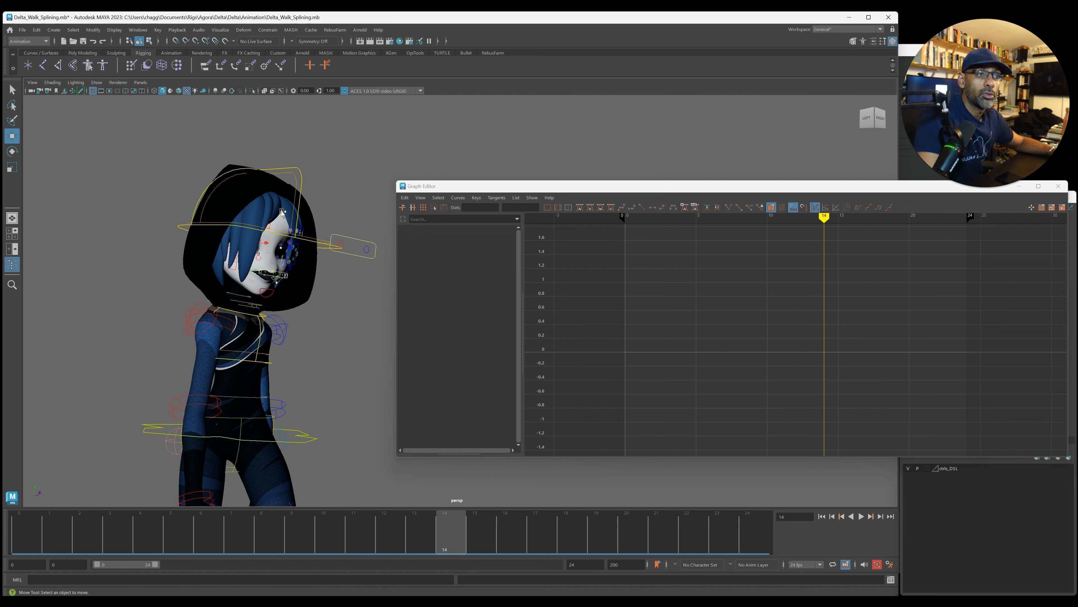
Lower stretch_5_ctrl's Translate Y key at frame 17 to about -1.2 and play back the walk.
click(284, 212)
key(e)
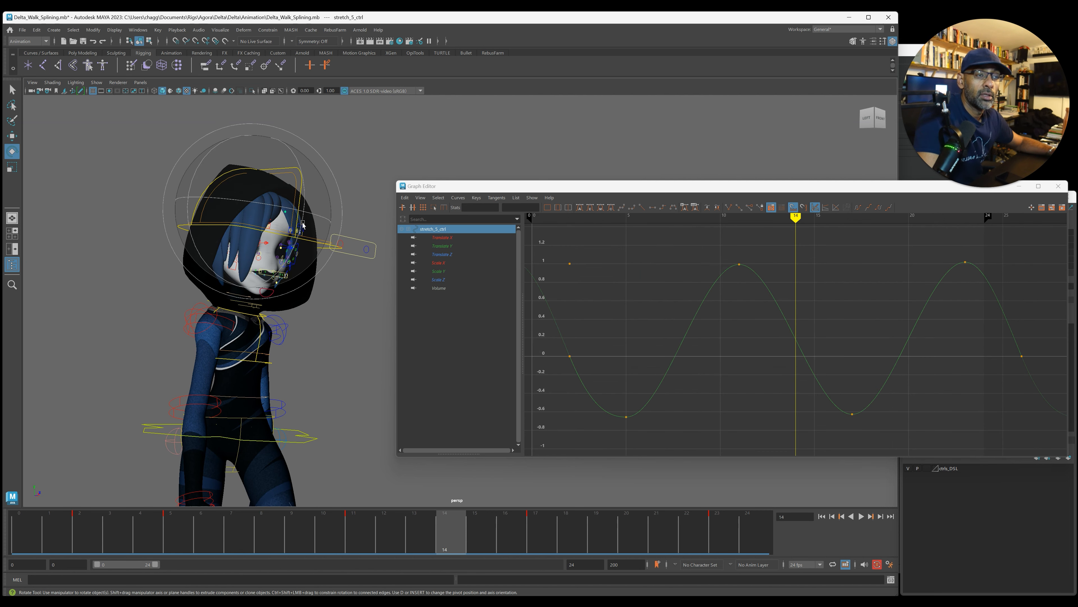
key(w)
alt+drag(303, 225, 283, 264)
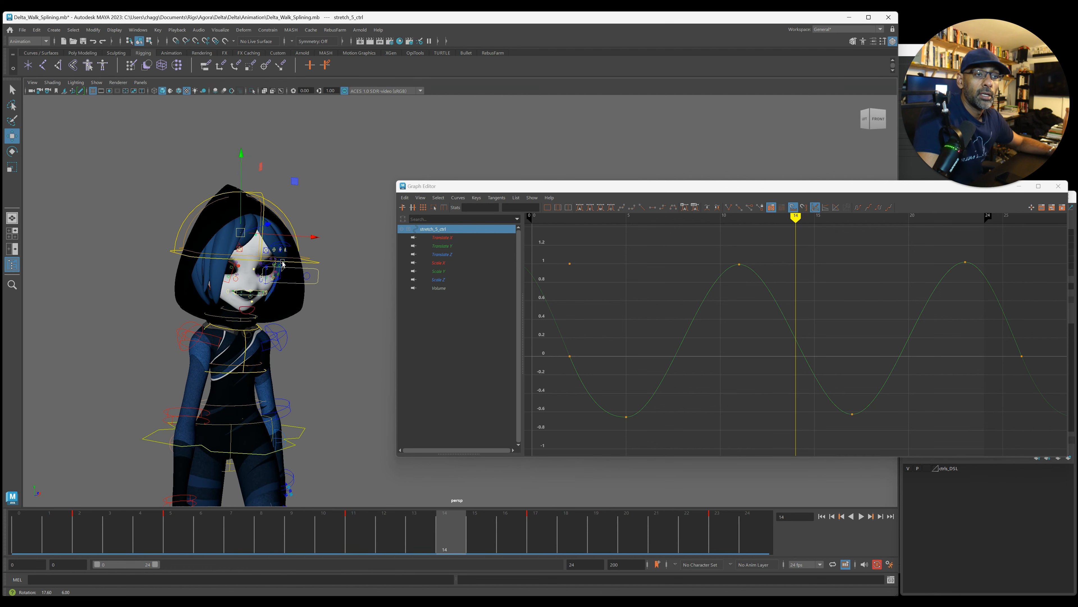
drag(429, 548, 539, 550)
drag(774, 394, 871, 429)
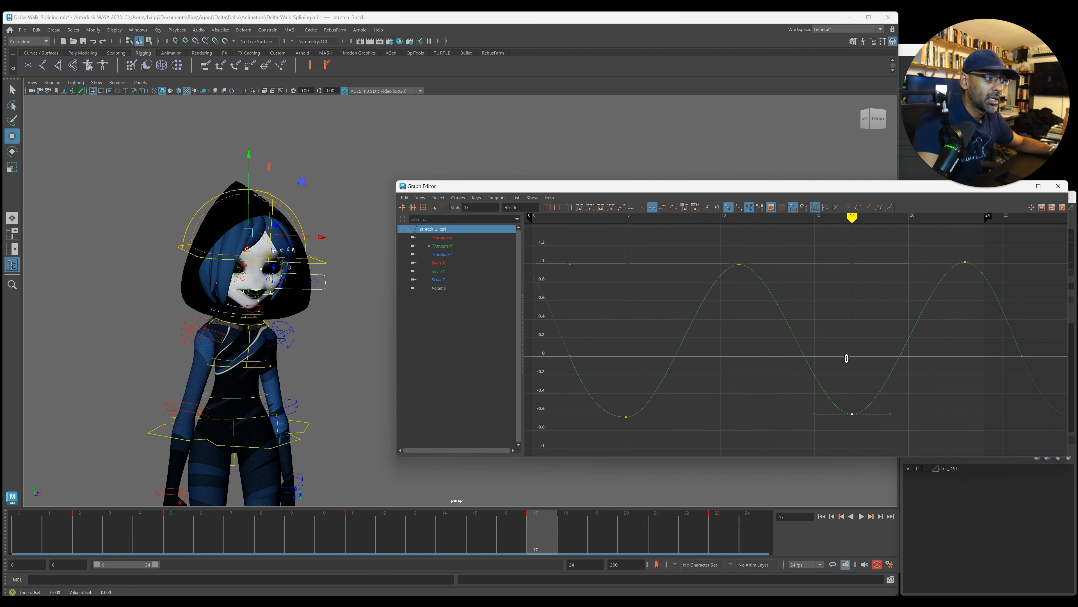
scroll(838, 318, up, 3)
middle_drag(839, 327, 841, 364)
key(a)
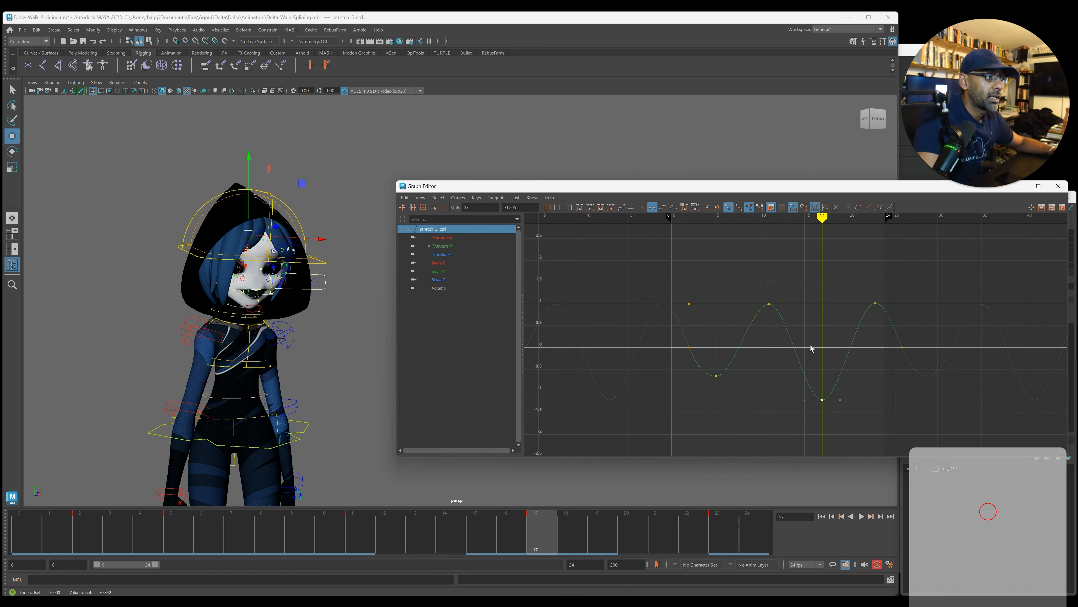
key(alt+v)
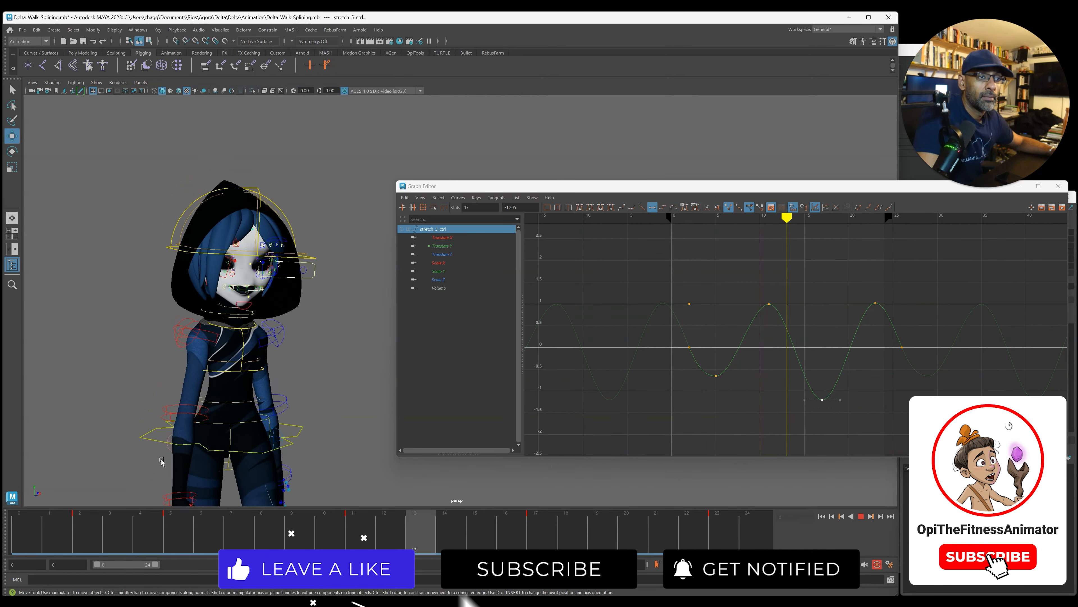
key(alt+v)
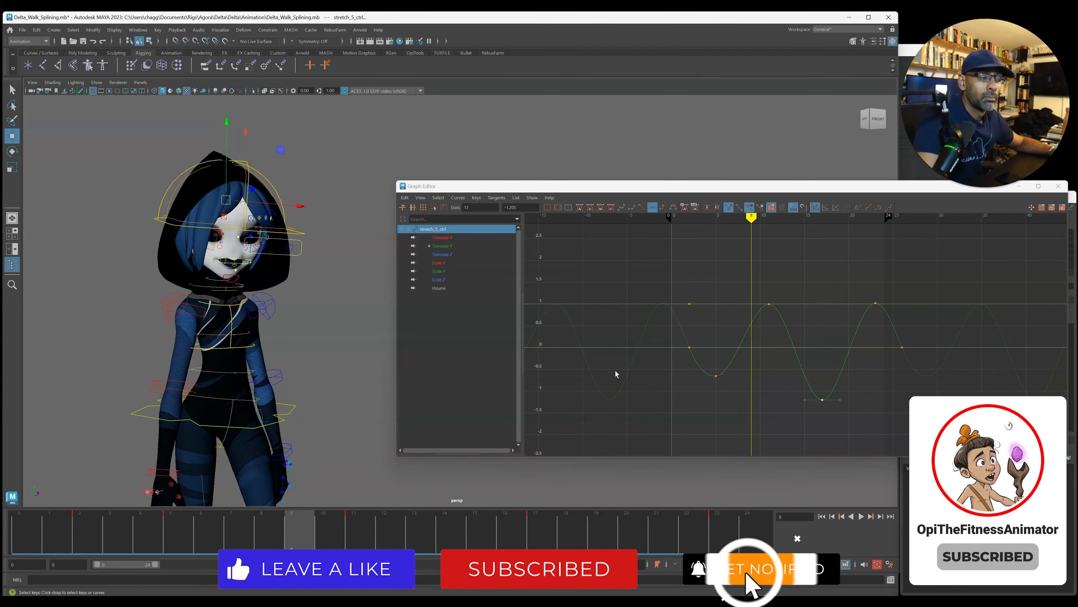
Try lowering stretch_5_ctrl's Translate Y key at frame 5 to about -1.6 and check it in playback.
click(717, 375)
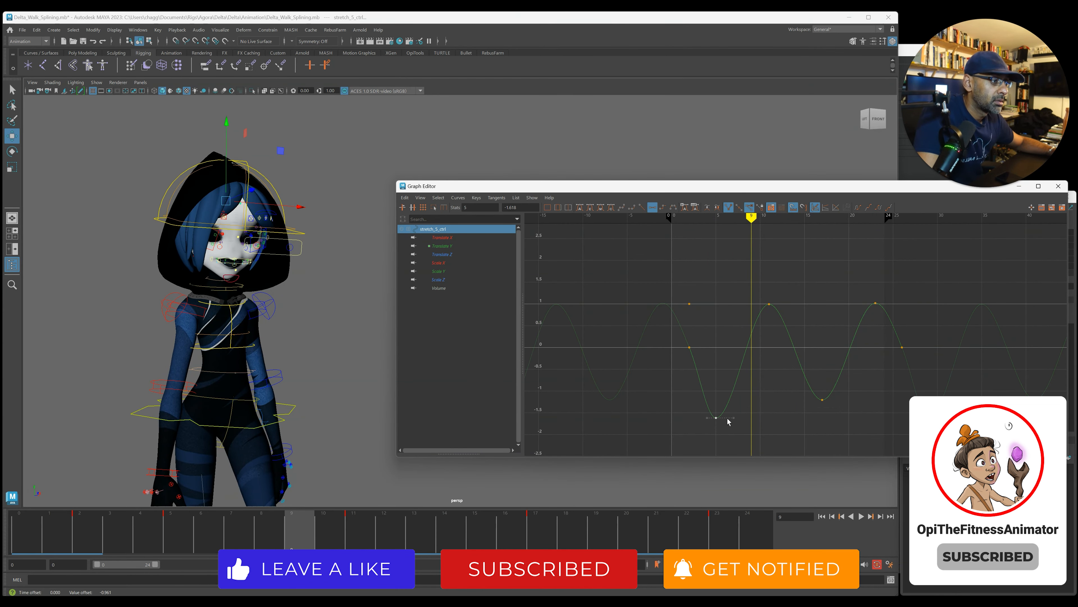
key(alt+v)
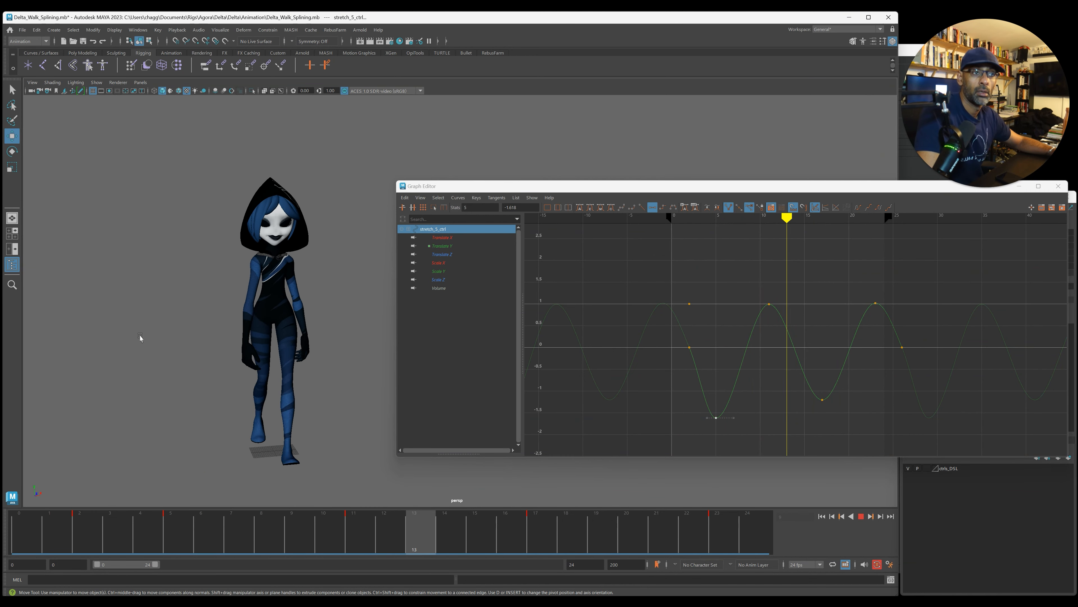
mouse_move(142, 339)
alt+mouse_down()
mouse_move(173, 349)
mouse_move(199, 337)
mouse_move(155, 342)
alt+mouse_up()
key(Escape)
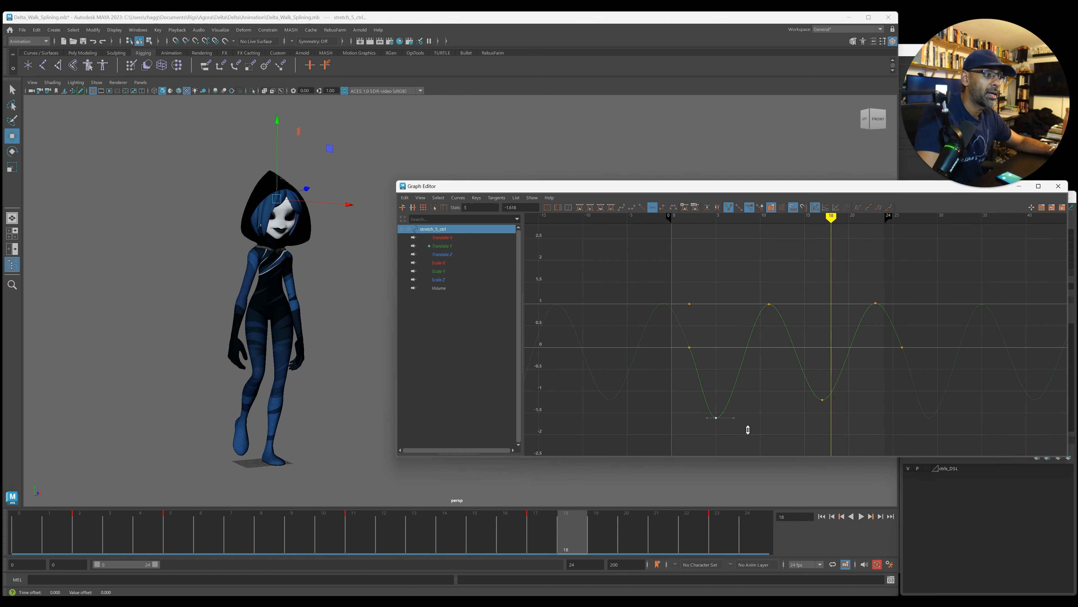
Set stretch_5_ctrl's Translate Y key at frame 5 to about -1.23 and check the head squash by playing and scrubbing the walk.
key(alt+v)
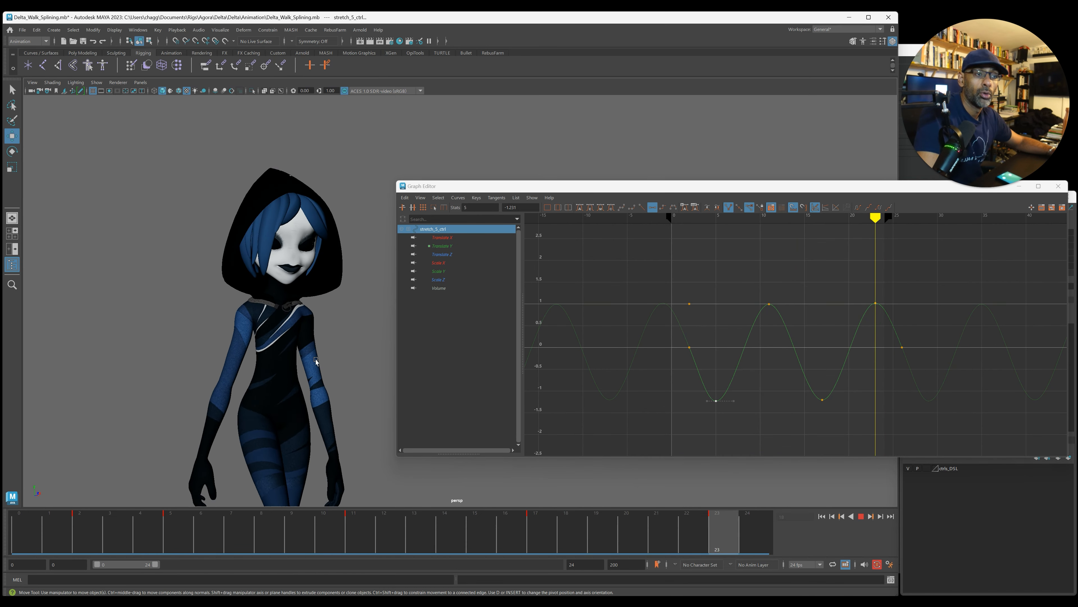
key(Escape)
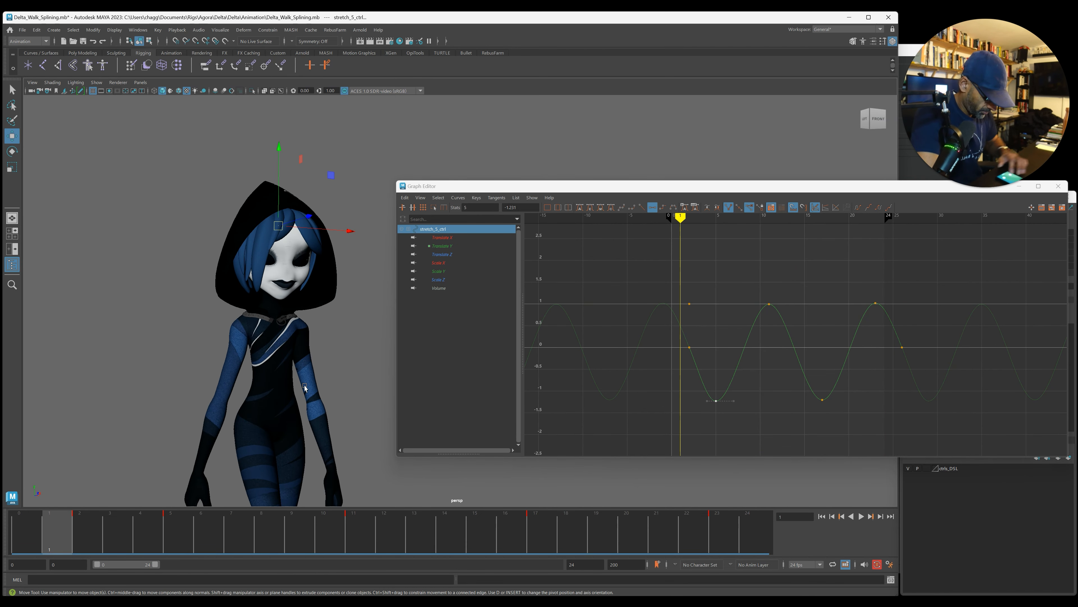
key(alt+shift+v)
key(alt+v)
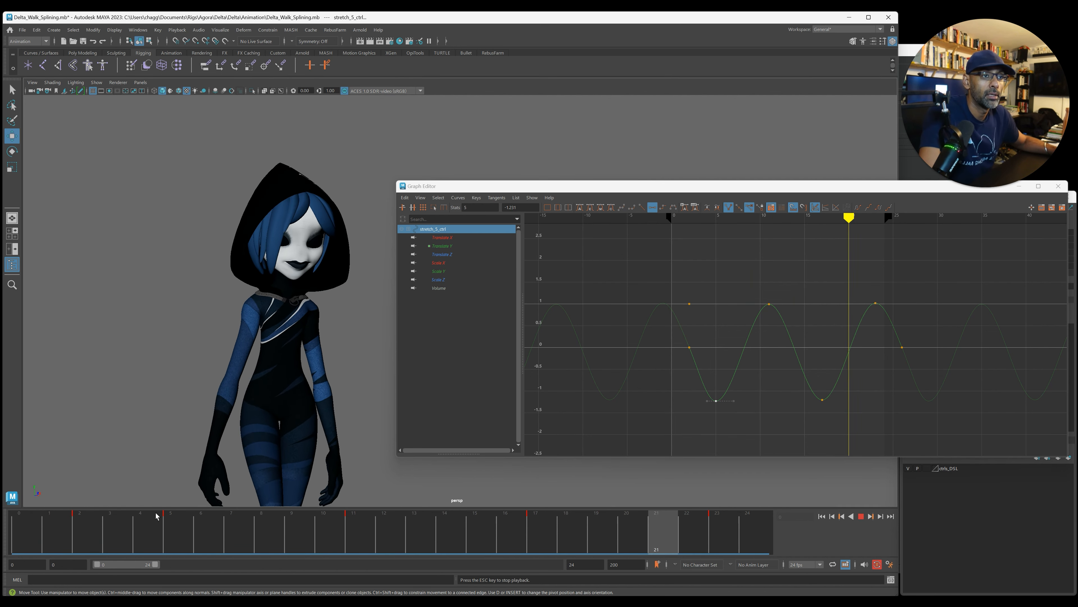
click(29, 524)
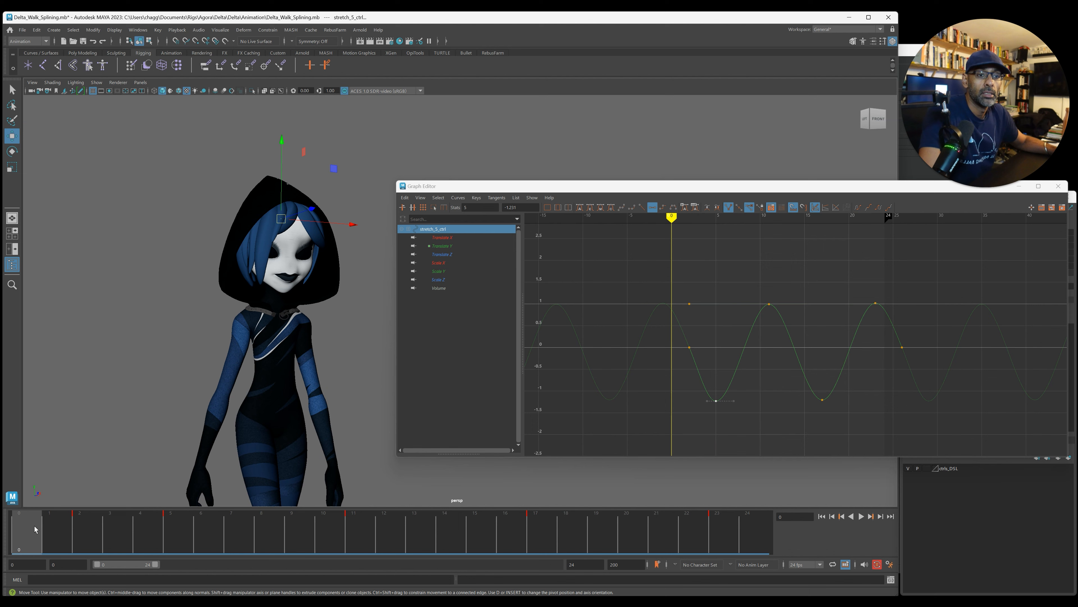
drag(60, 525, 107, 533)
key(alt+v)
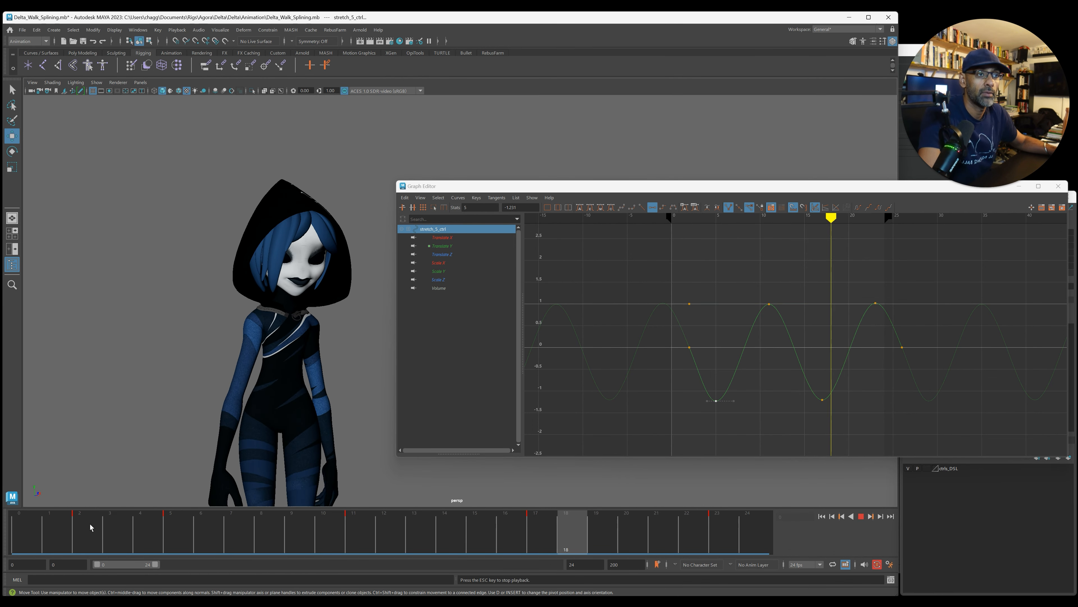
key(Escape)
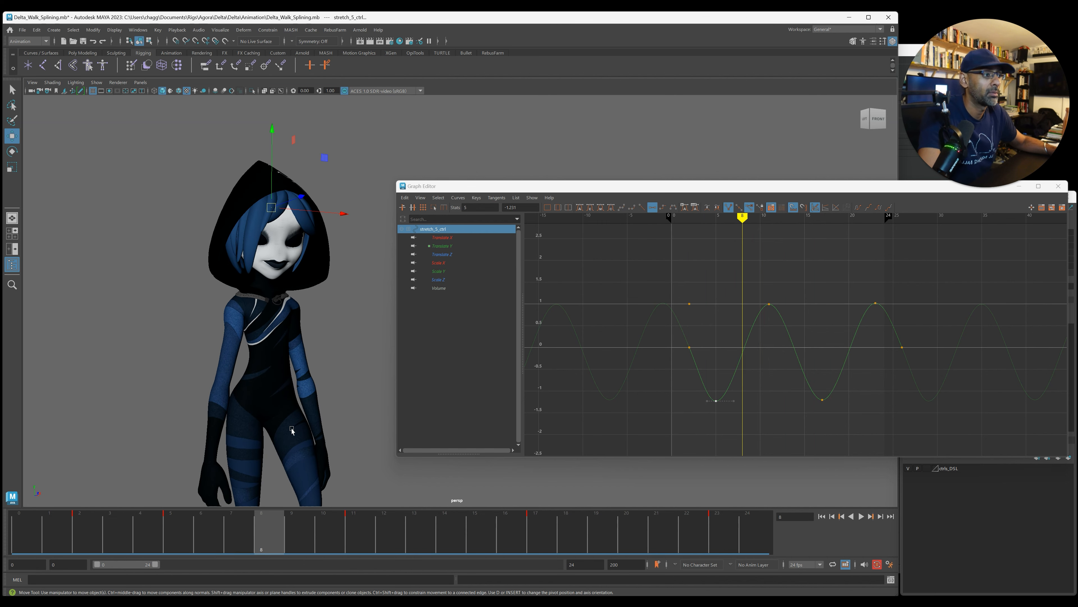
Show the rig controls again and key head_jaw_ctrl in its closed pose at frames 0 and 24.
key(alt+shift+v)
key(alt+period)
alt+right_drag(149, 369, 218, 385)
key(alt+1)
click(235, 333)
click(29, 524)
key(e)
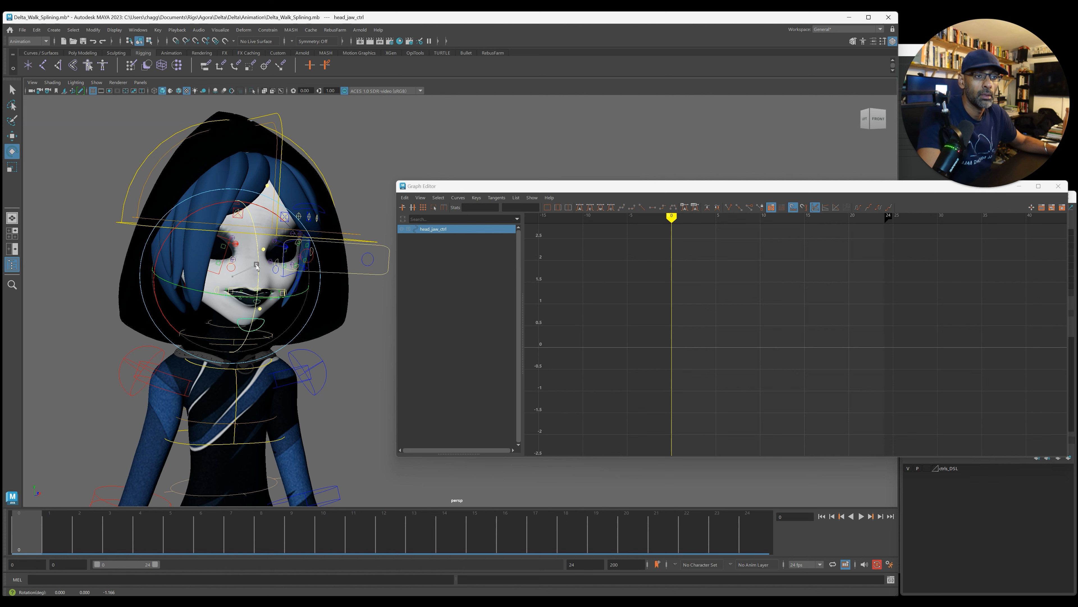
key(s)
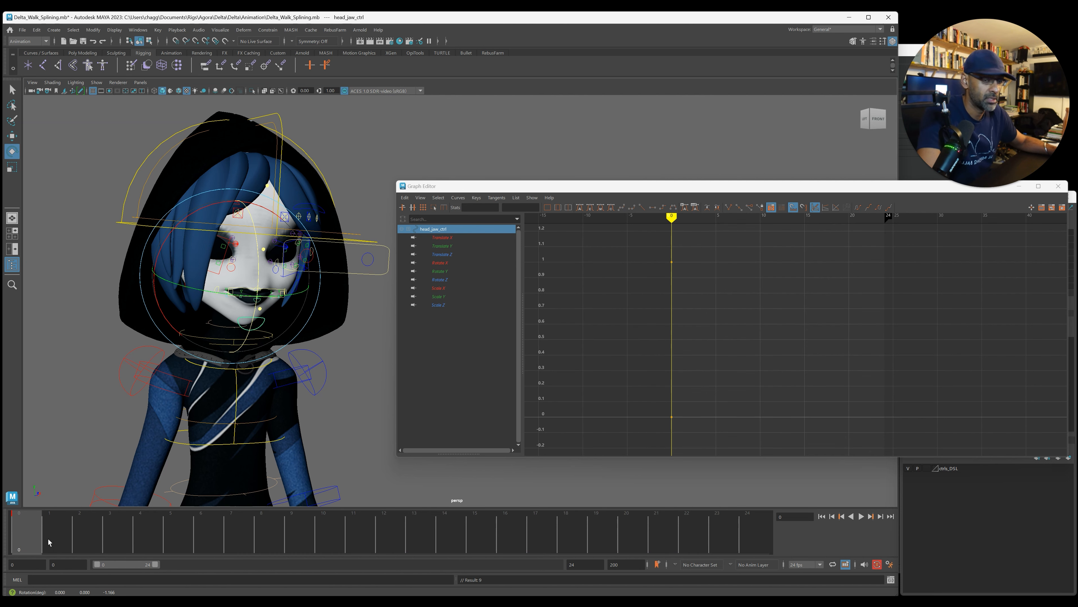
drag(717, 517, 854, 503)
key(s)
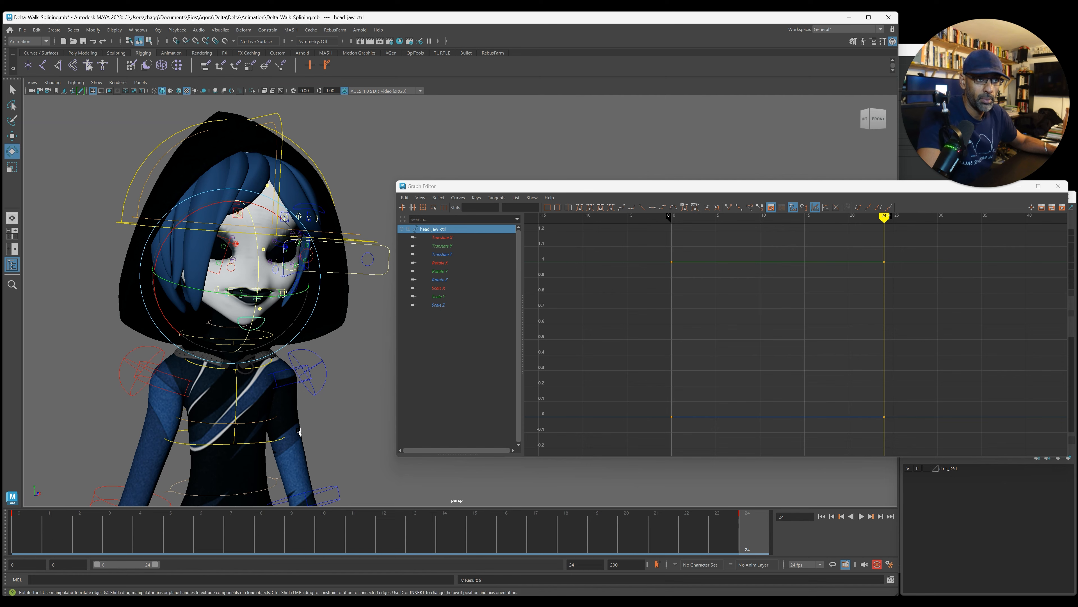
Open the jaw slightly at frame 3 by rotating head_jaw_ctrl in negative Z.
alt+right_drag(299, 433, 207, 426)
alt+middle_drag(253, 456, 171, 383)
key(alt+v)
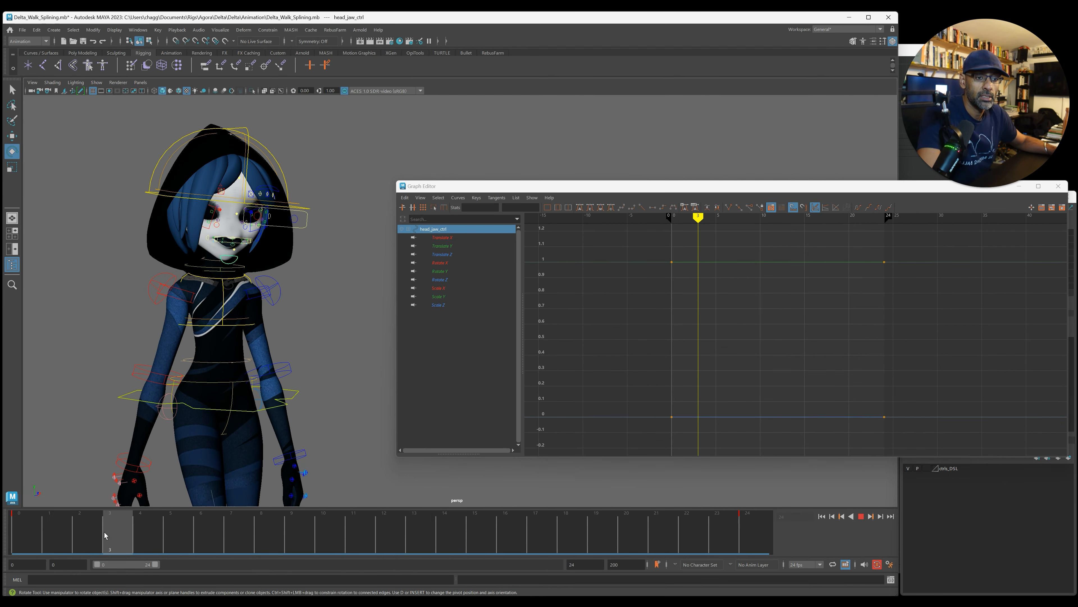
key(alt+v)
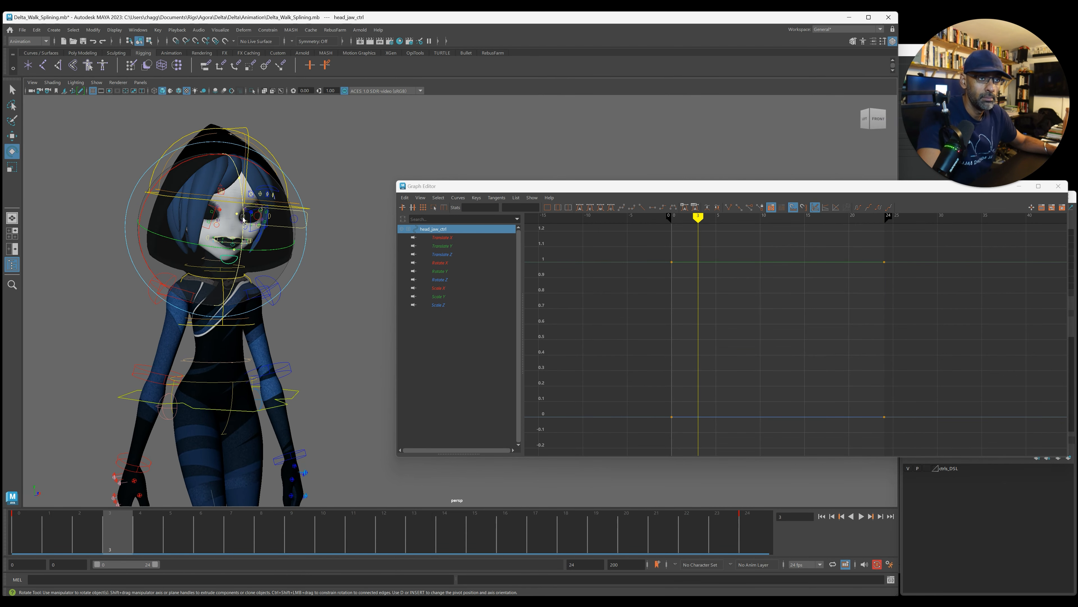
drag(243, 215, 245, 222)
key(alt+v)
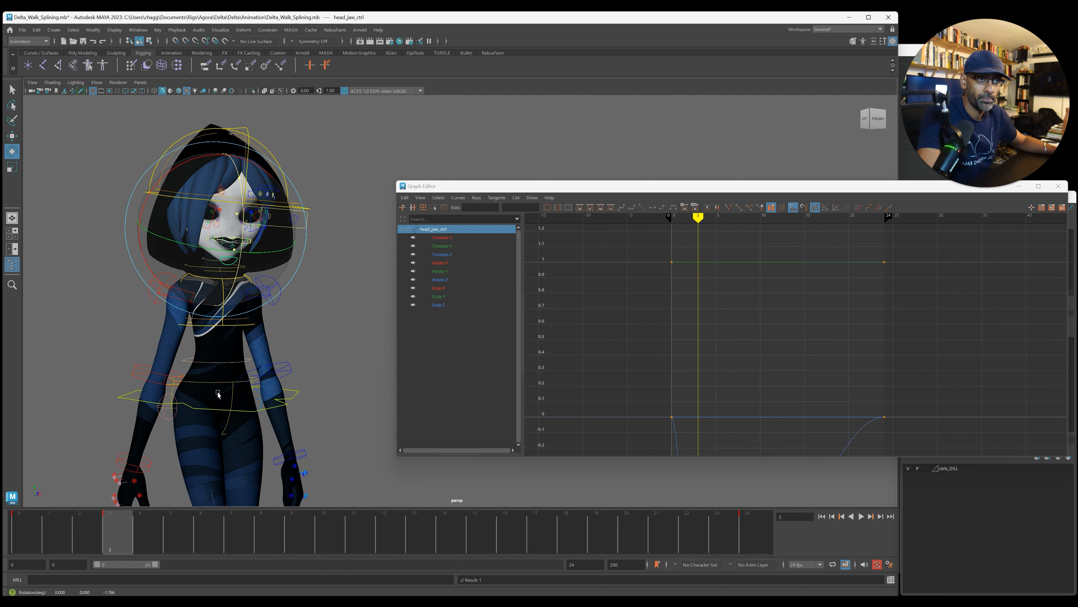
Key head_jaw_ctrl with the jaw closed at frame 12 and play back the walk.
click(31, 538)
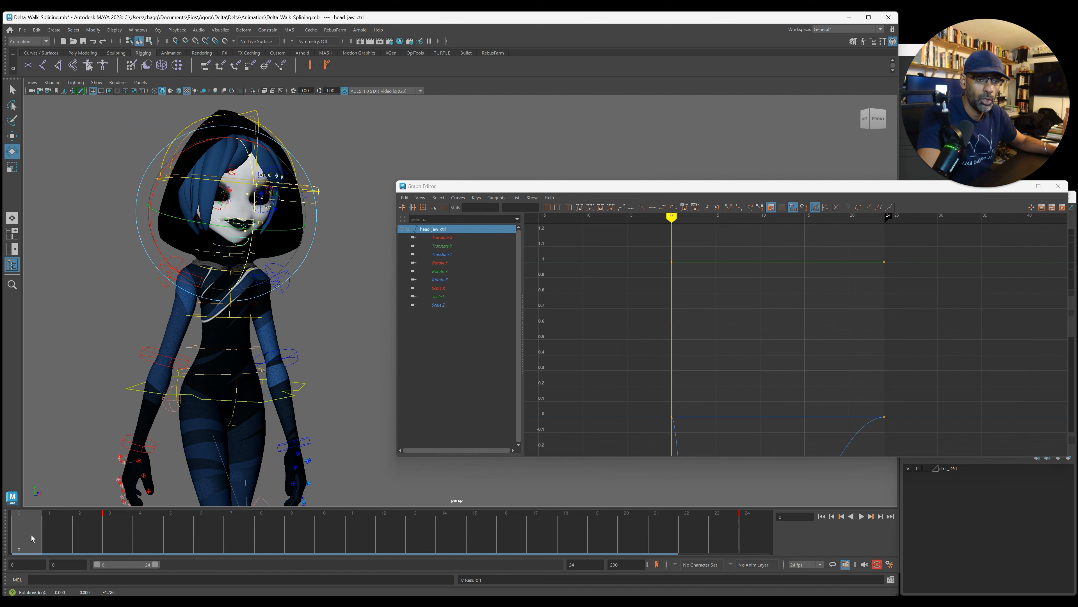
key(alt+v)
key(alt+v)
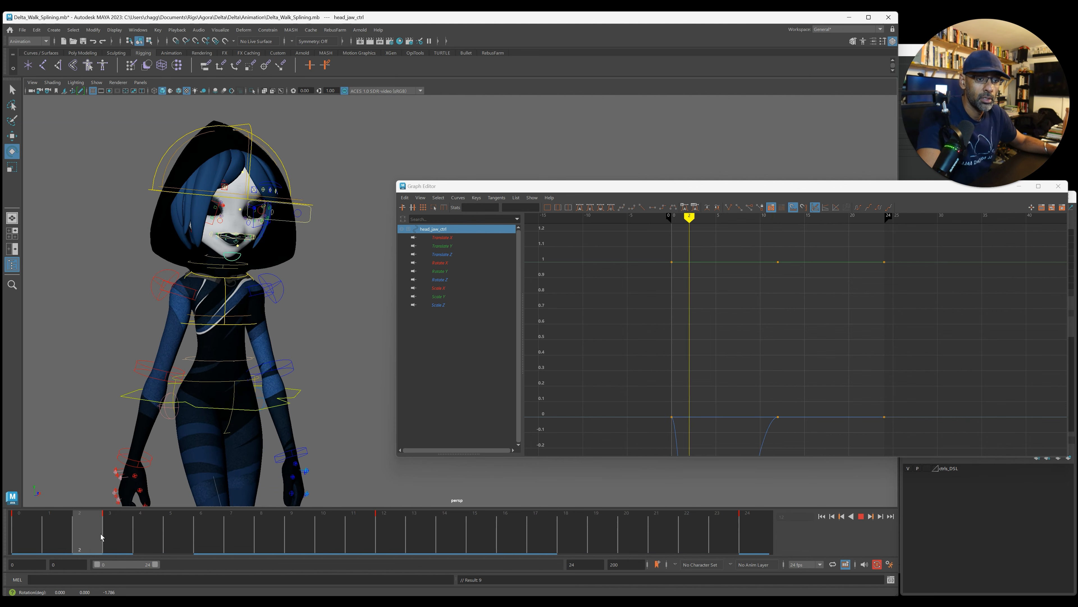
Hide the rig controls and set head_jaw_ctrl's Rotate Z to about -0.4 at frame 15 and about -0.58 at frame 3.
key(alt+v)
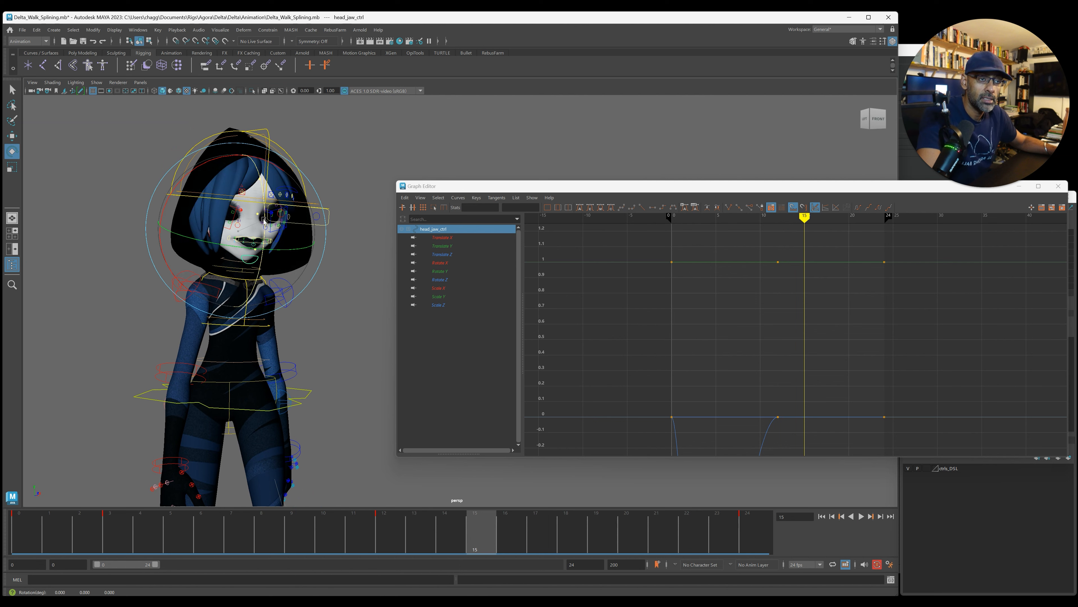
key(alt+h)
key(alt+v)
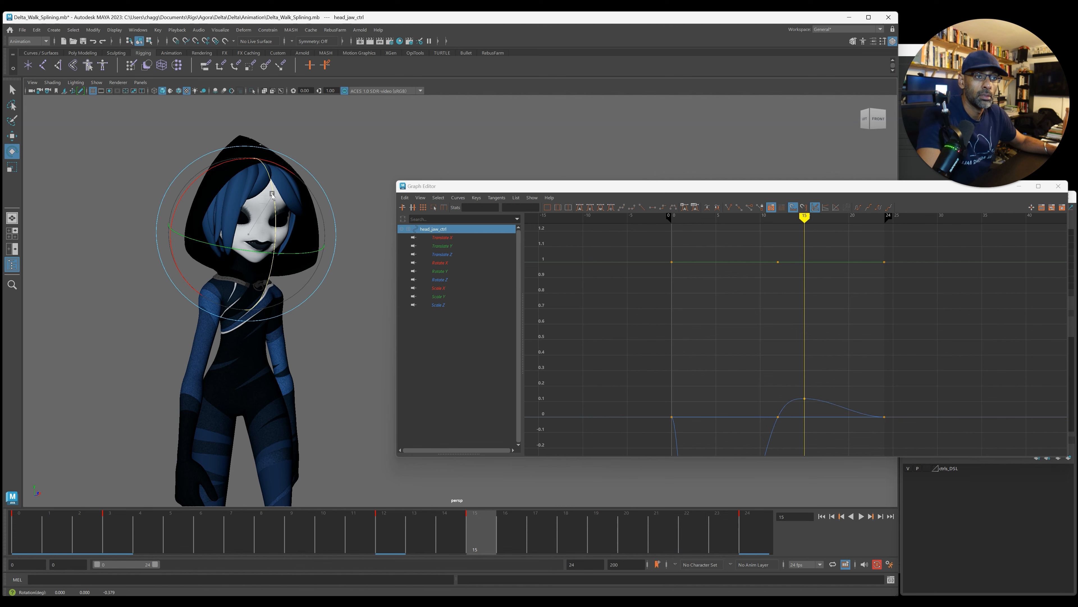
key(alt+v)
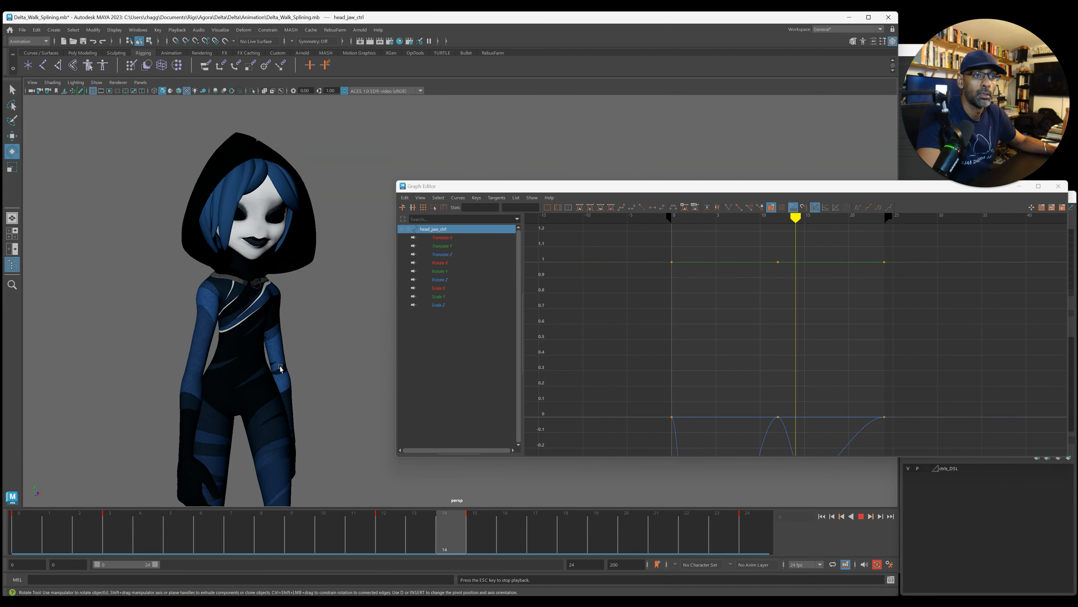
key(Escape)
click(115, 526)
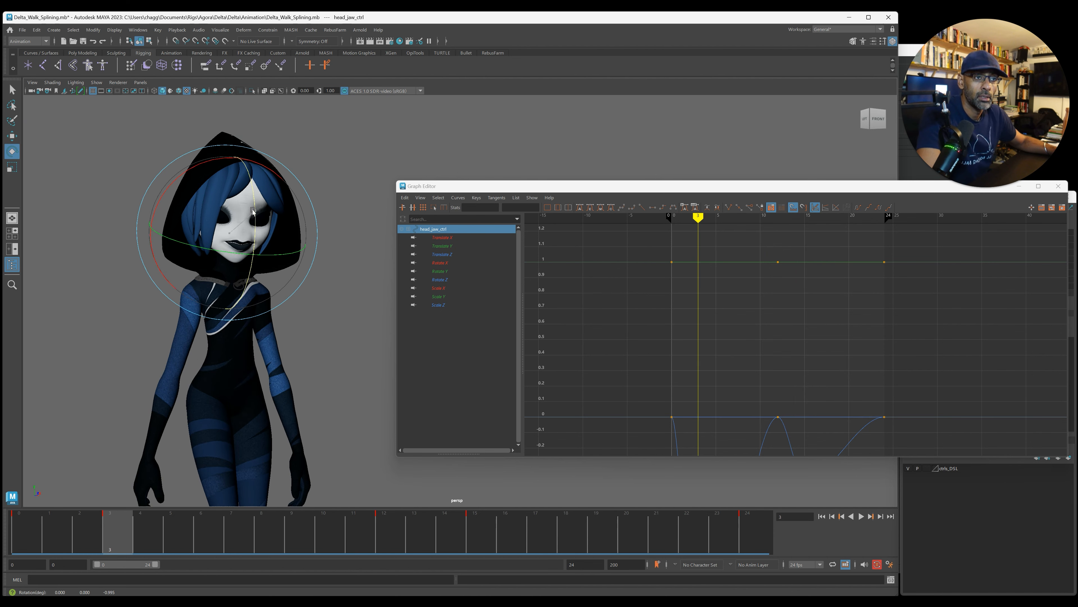
key(alt+v)
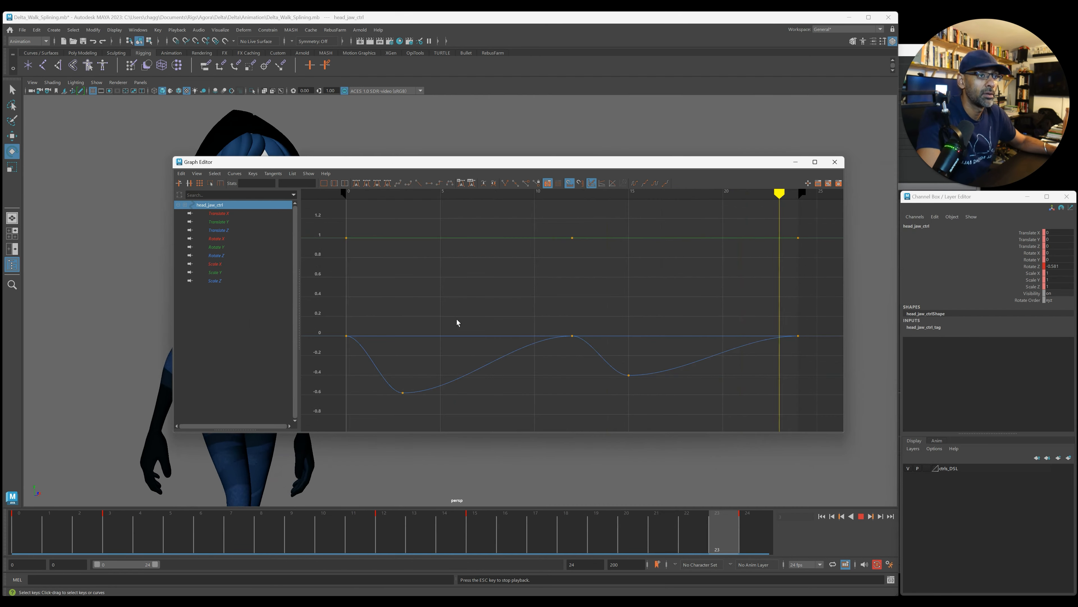
Make head_jaw_ctrl's animation curves cycle beyond their keys and check the looping jaw motion in playback.
scroll(522, 313, down, 4)
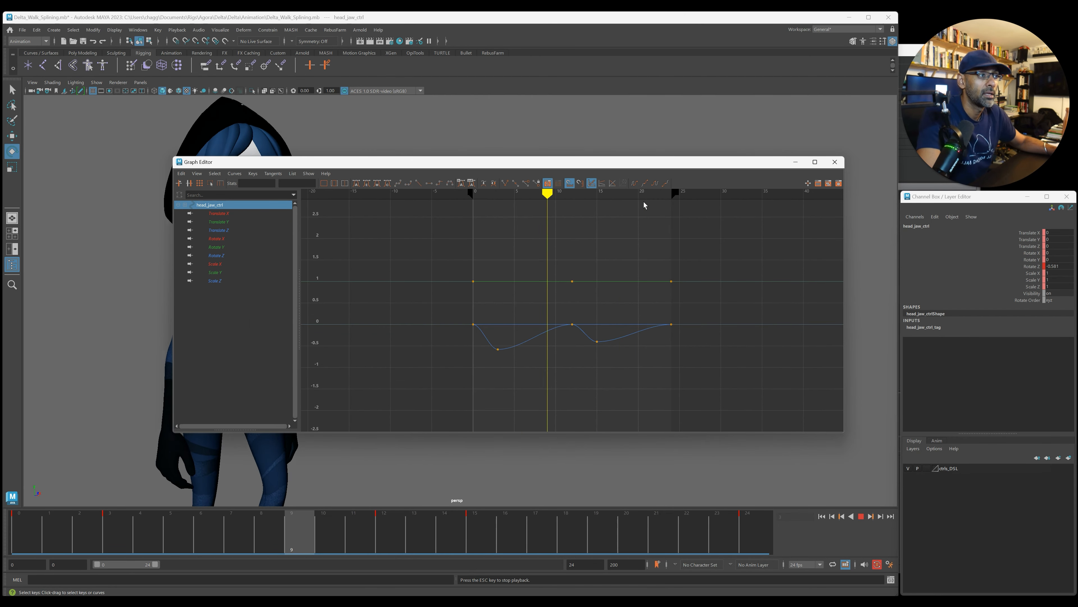
click(656, 183)
drag(590, 163, 770, 199)
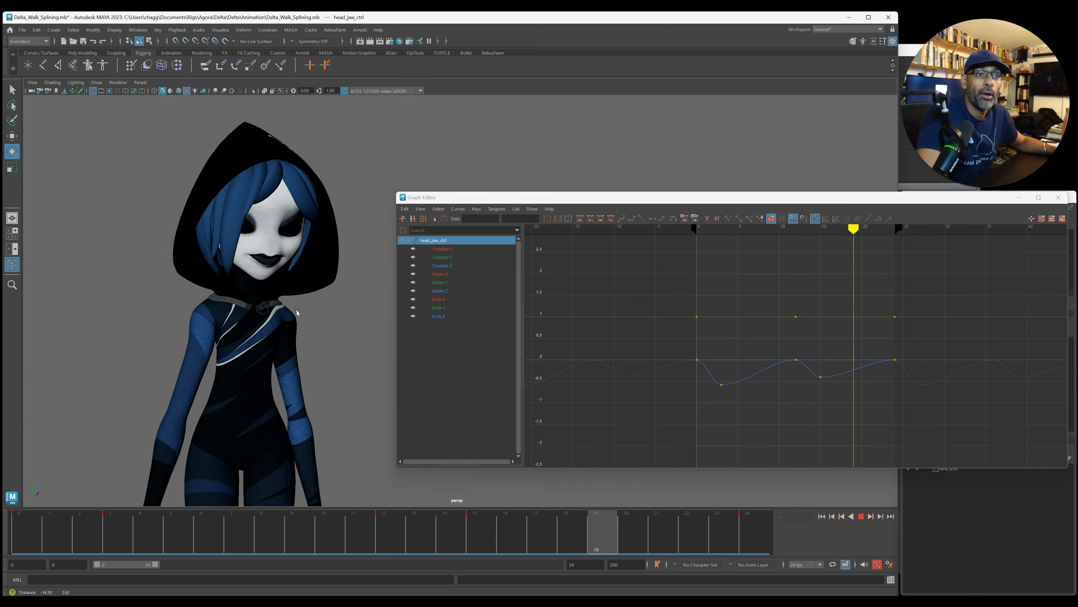
key(Escape)
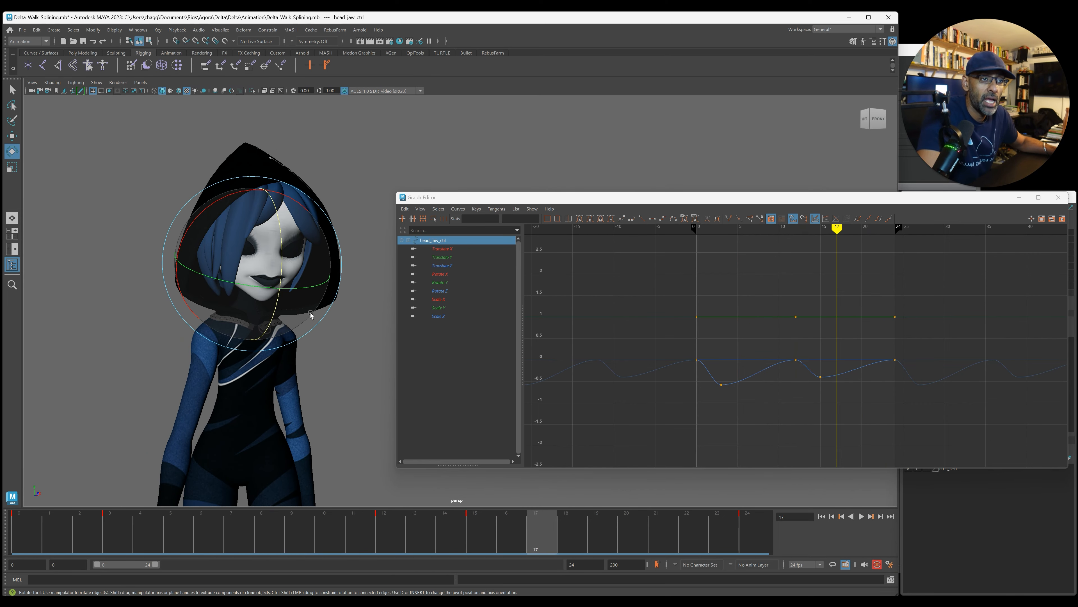
Show the rig controls, select the right and left eyebrow controls, and key them at frame 0.
key(alt+1)
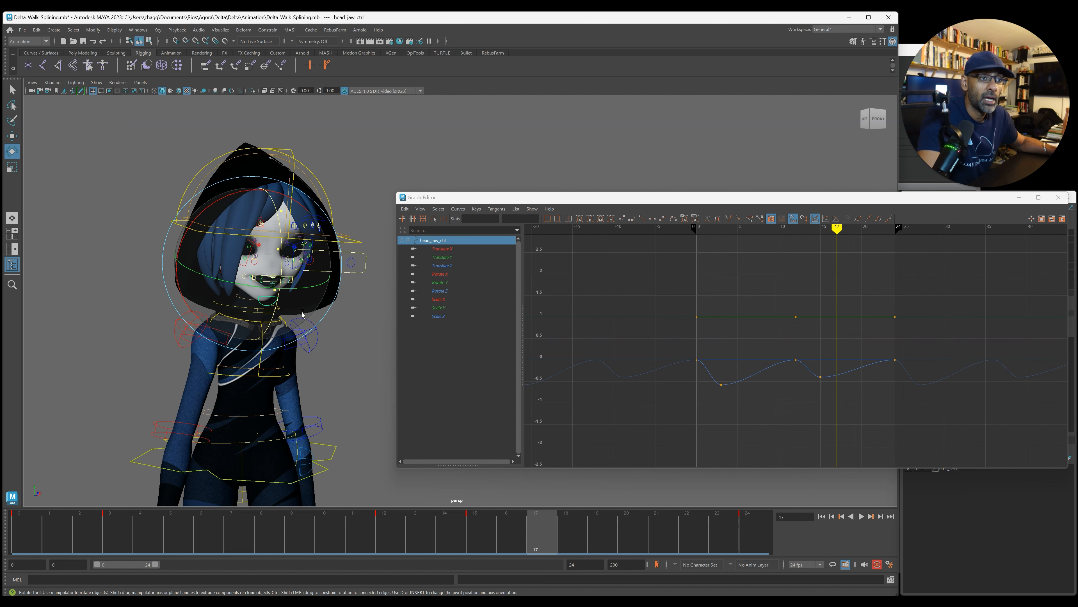
key(alt+v)
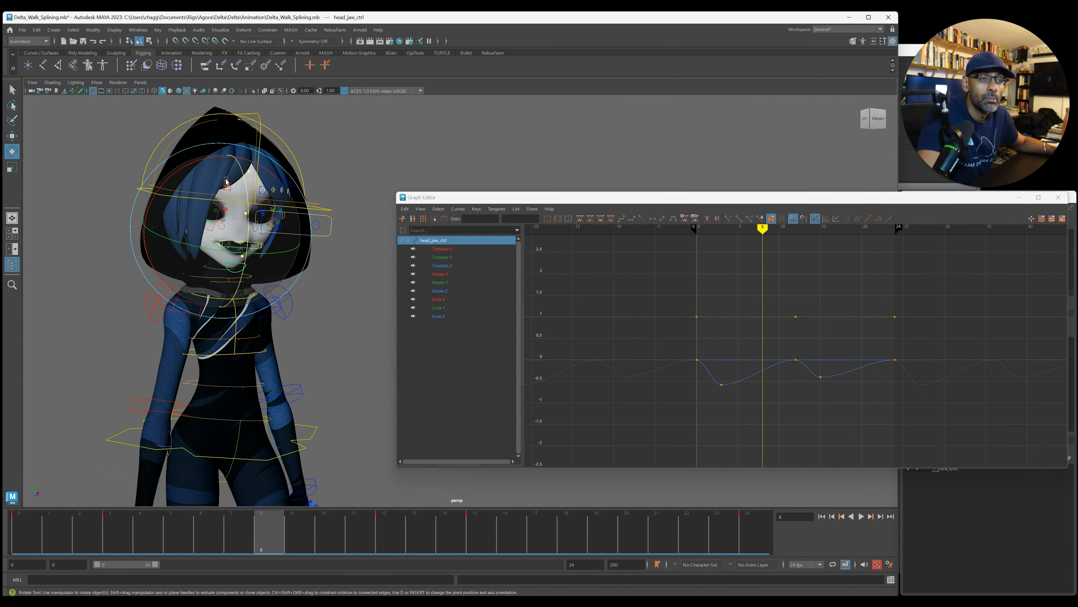
key(q)
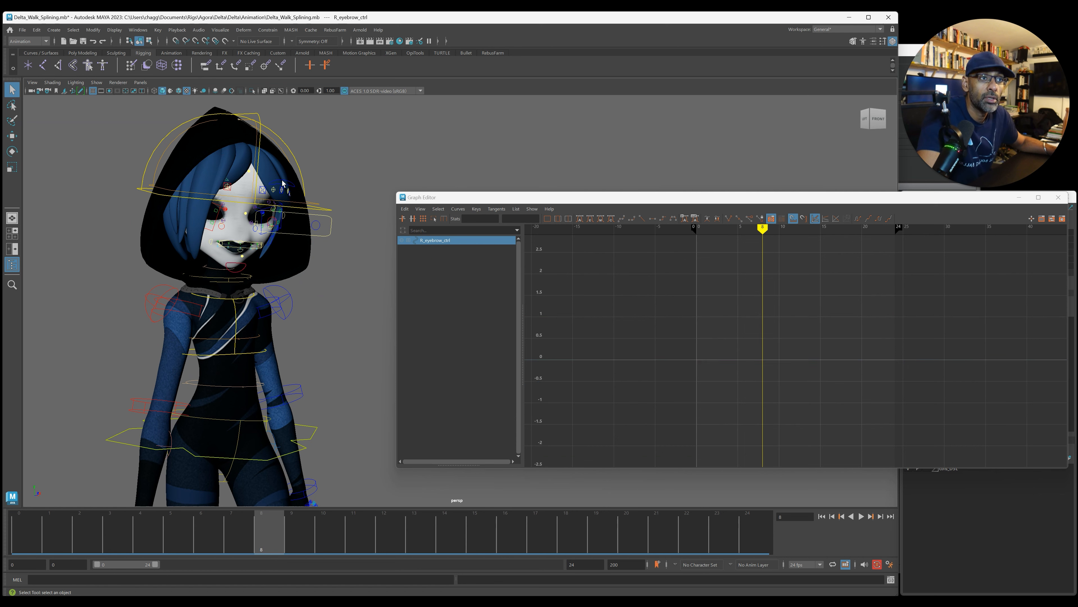
click(28, 539)
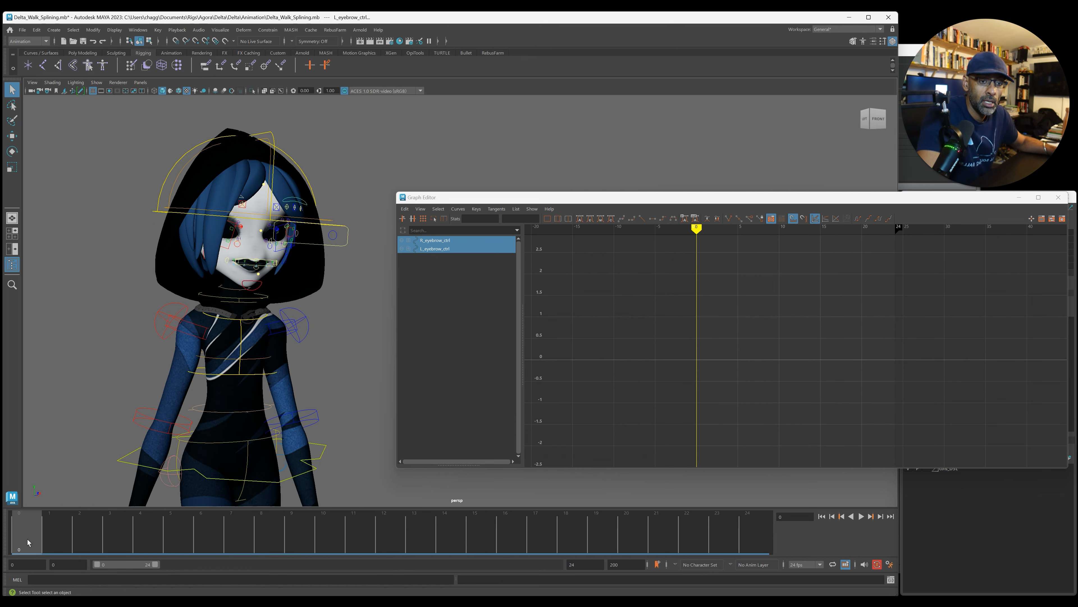
key(s)
Lower both eyebrow controls to about -0.6 in Translate Y at frame 3 and key them at frames 12 and 24.
drag(44, 546, 112, 546)
key(w)
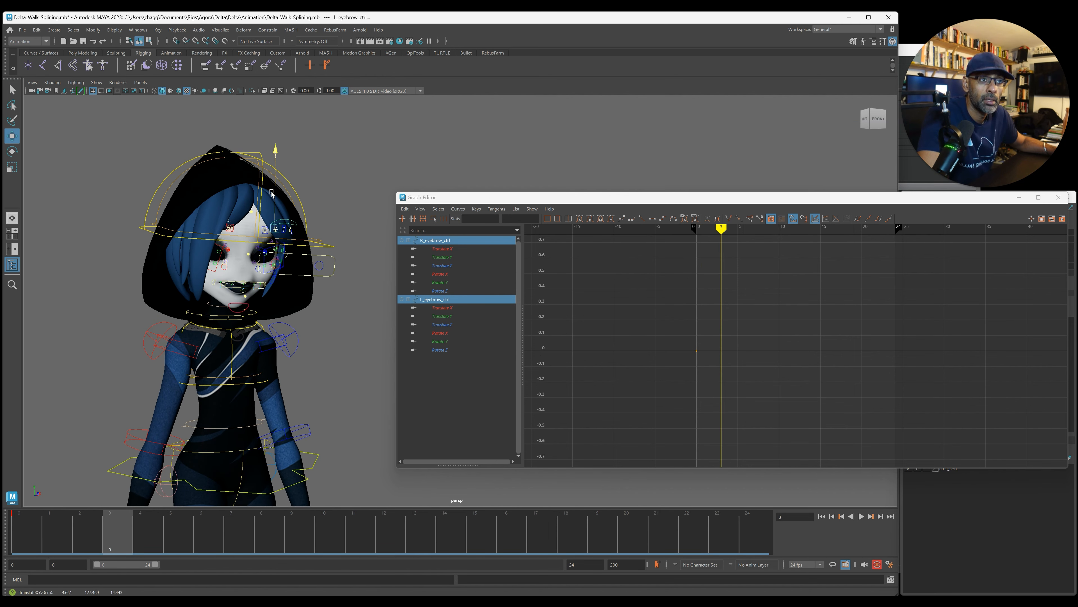
drag(21, 536, 383, 552)
key(s)
key(alt+v)
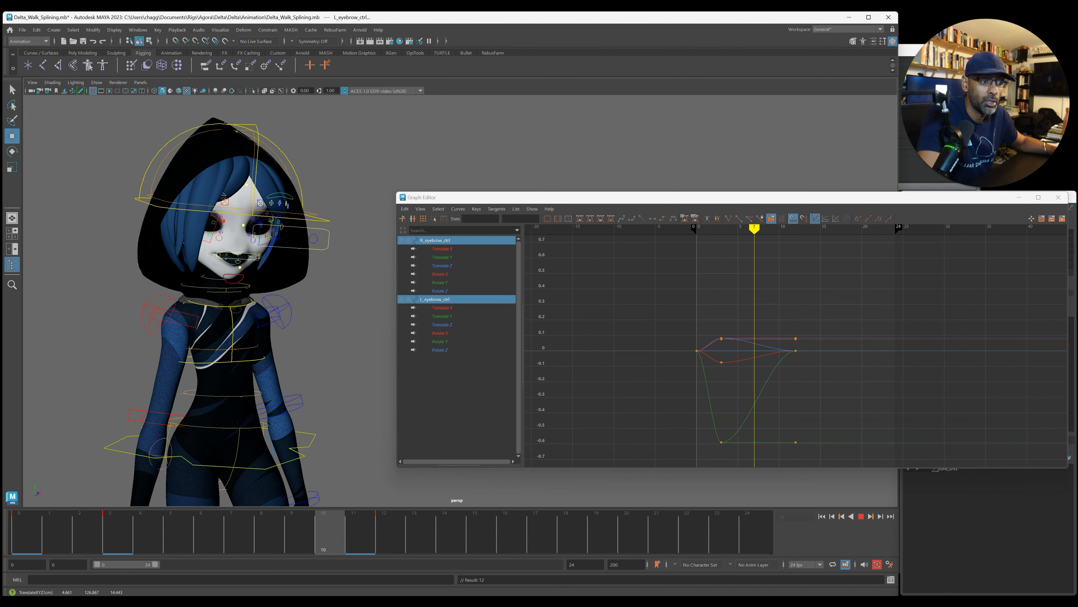
drag(358, 533, 381, 548)
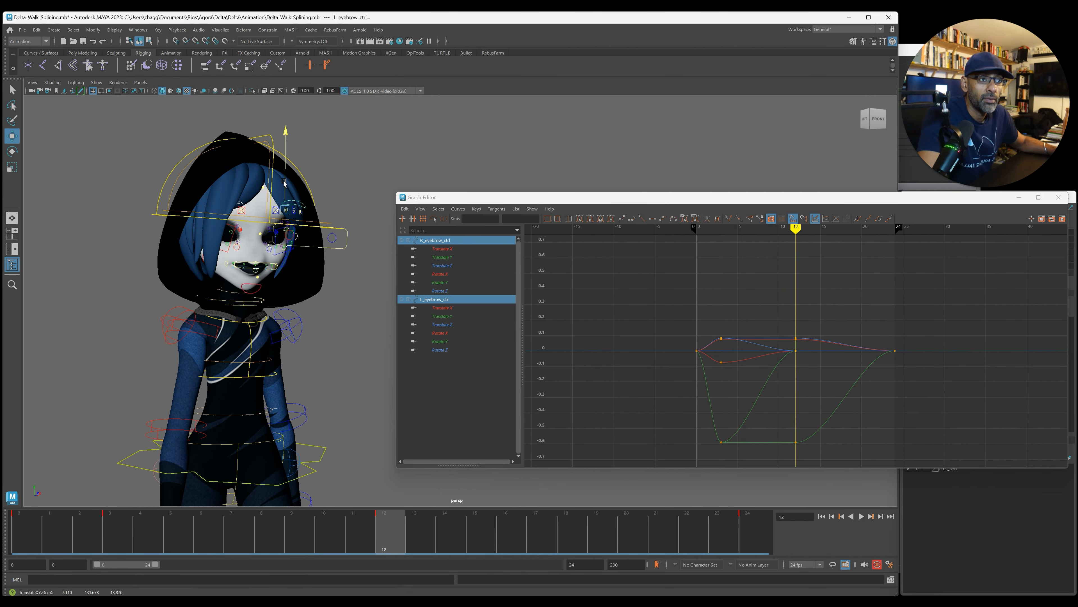
Raise both eyebrow controls by about 0.3 at frame 12, lower them at frame 15, and play back the walk.
drag(284, 181, 286, 184)
drag(413, 526, 468, 540)
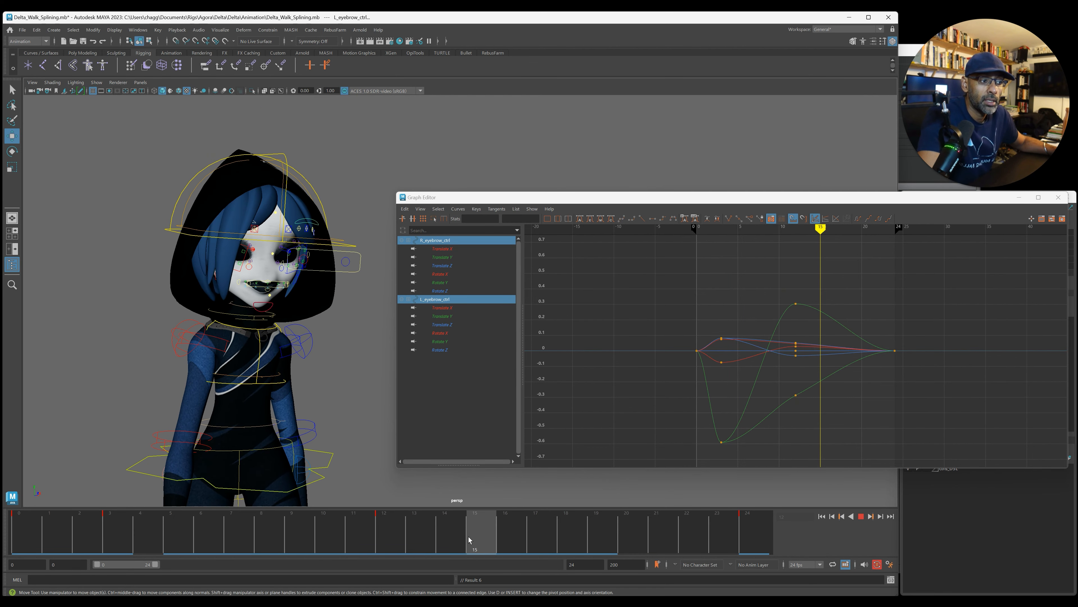
drag(296, 208, 311, 240)
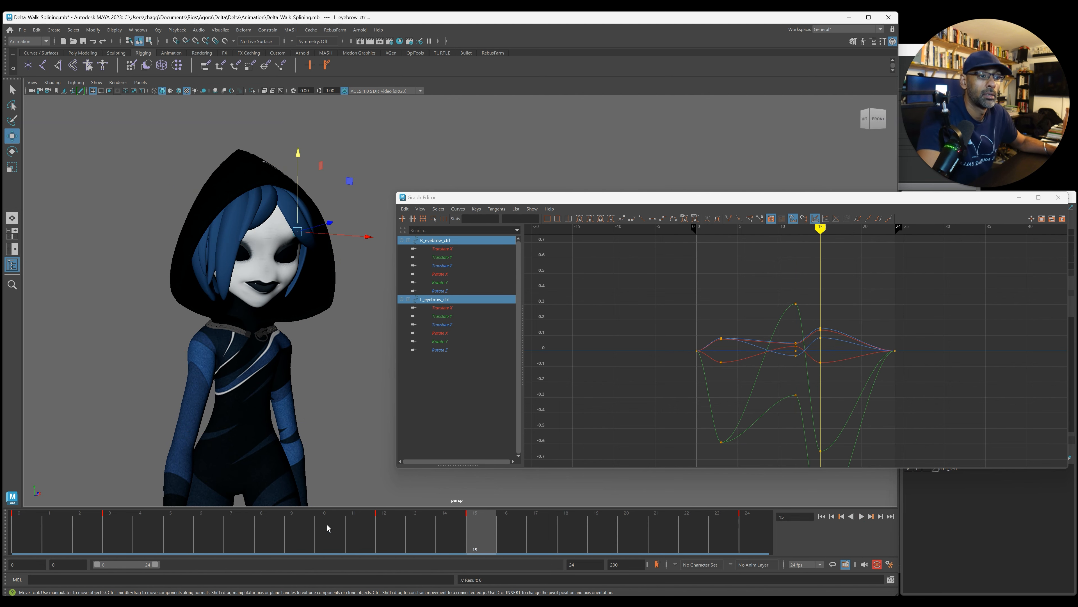
key(alt+v)
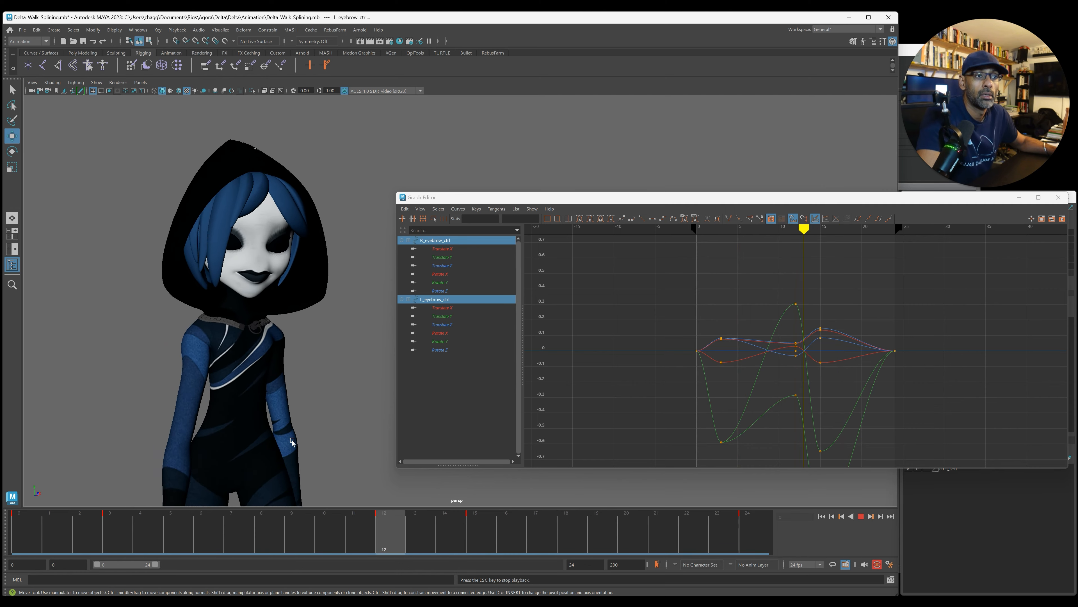
key(alt+v)
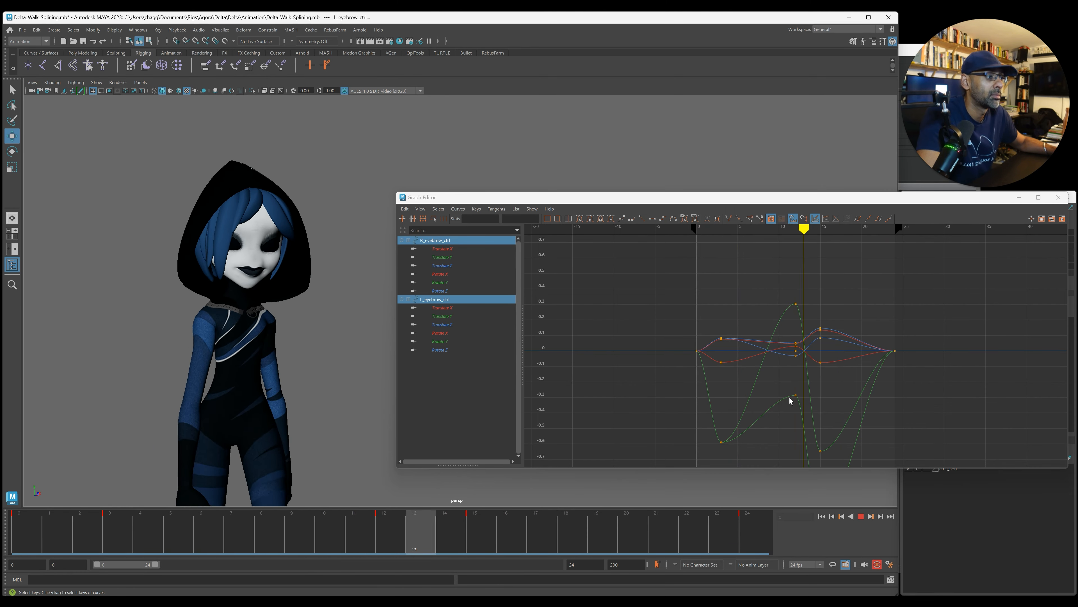
Make both eyebrow controls' curves cycle before and after their keys and review the looping playback on the character.
key(f)
click(858, 218)
click(883, 220)
alt+drag(322, 340, 195, 318)
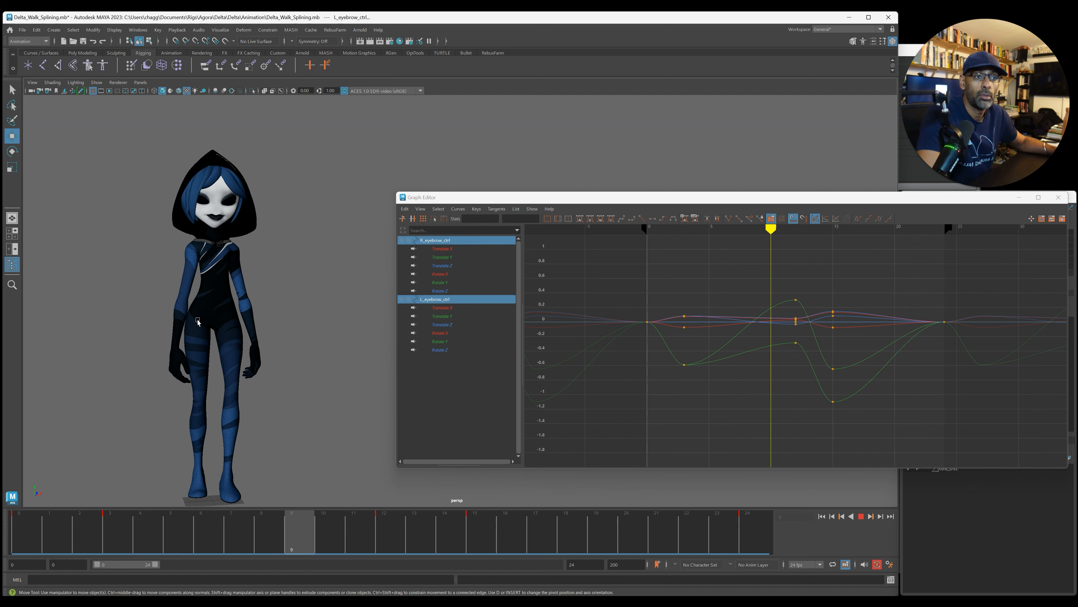
alt+right_drag(221, 323, 349, 334)
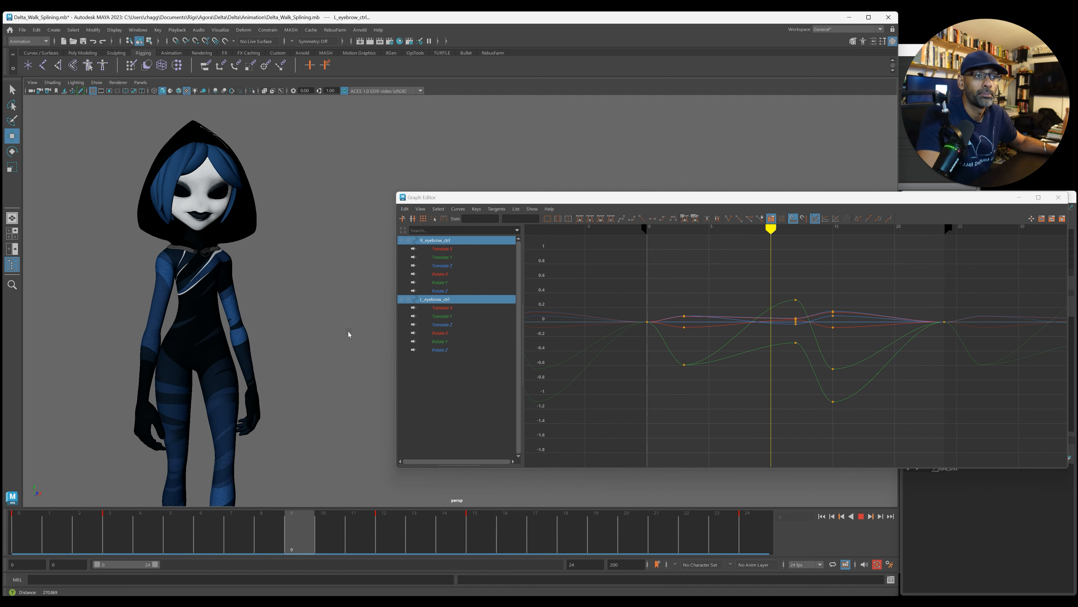
scroll(315, 315, up, 3)
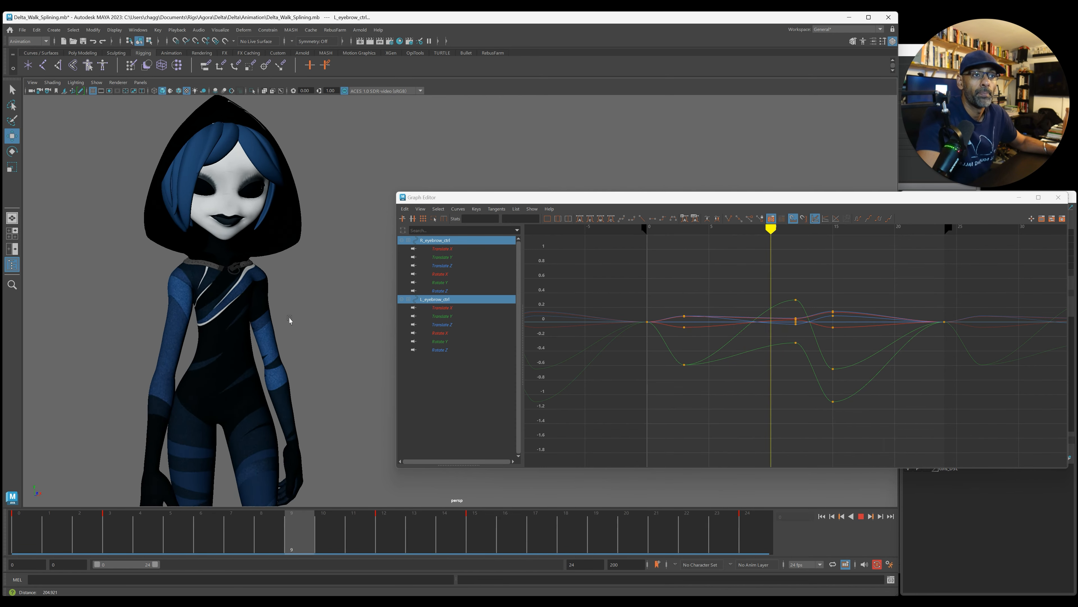
key(Escape)
Try rotating both eyeball controls together, and deselect them.
alt+drag(289, 320, 288, 381)
scroll(264, 373, up, 3)
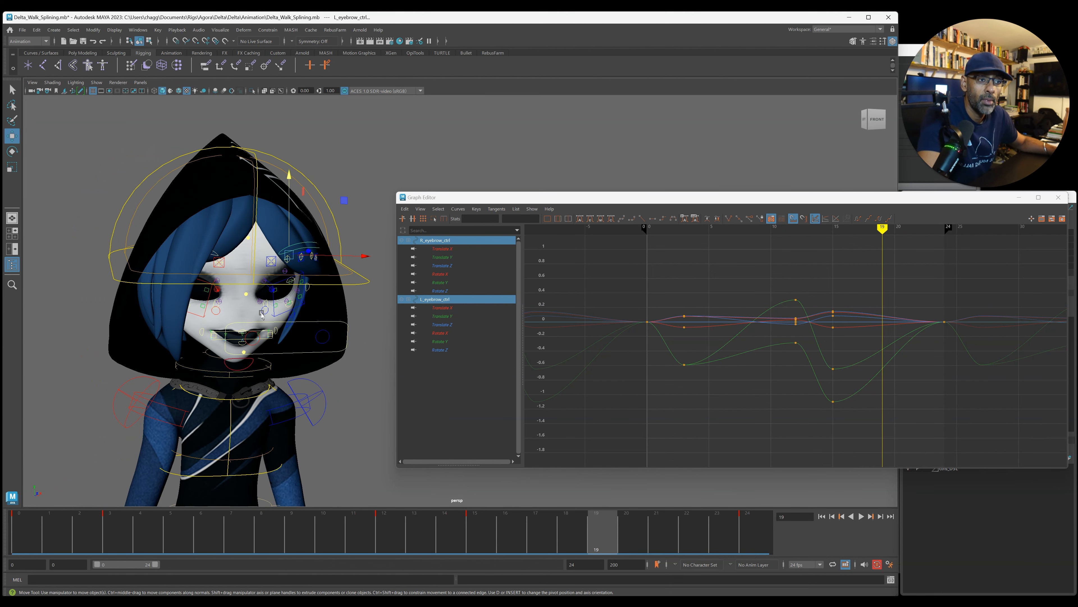
click(262, 313)
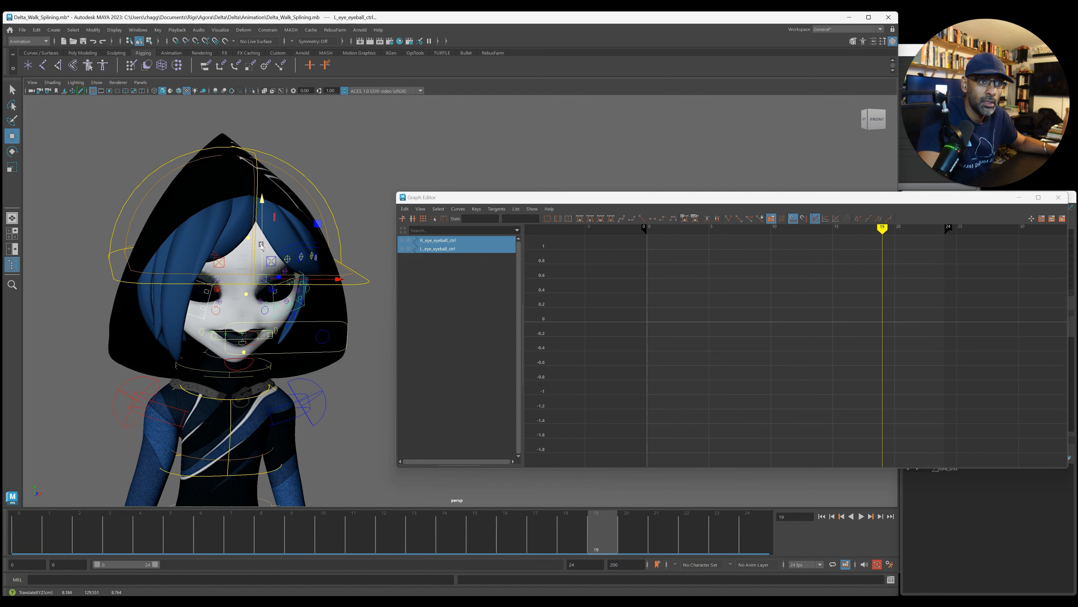
key(e)
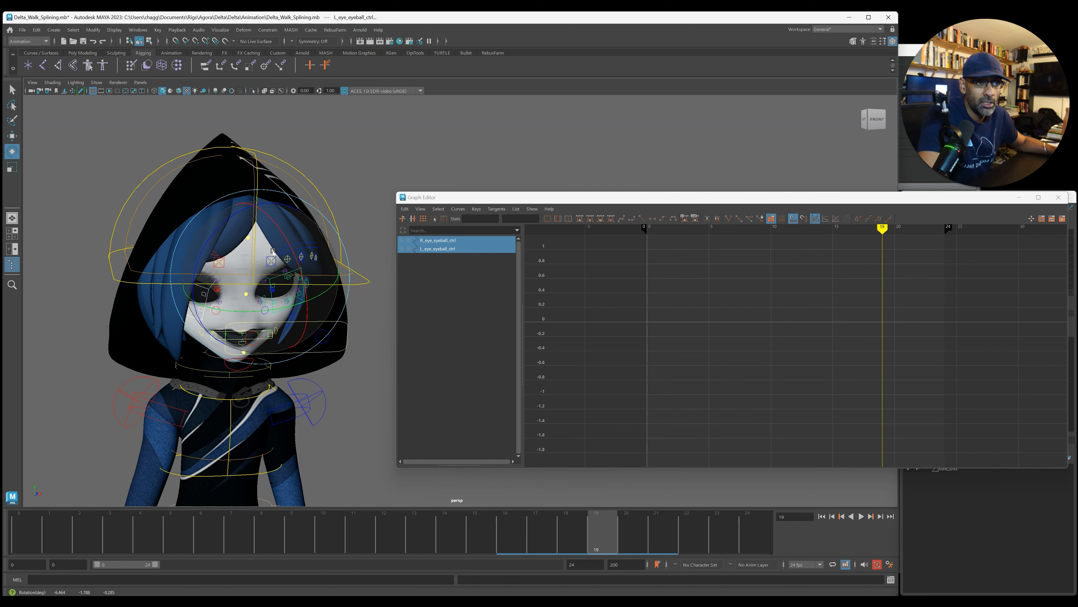
click(337, 404)
alt+drag(337, 405, 298, 378)
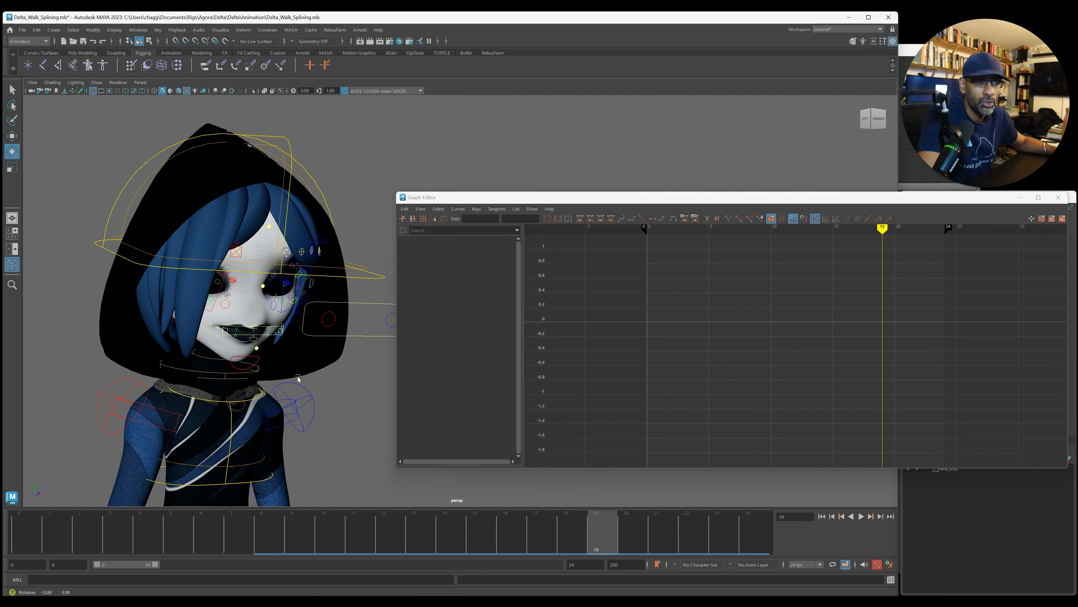
Try rotating and moving mouth_main_ctrl to see how it shifts the mouth.
click(262, 337)
drag(257, 331, 260, 315)
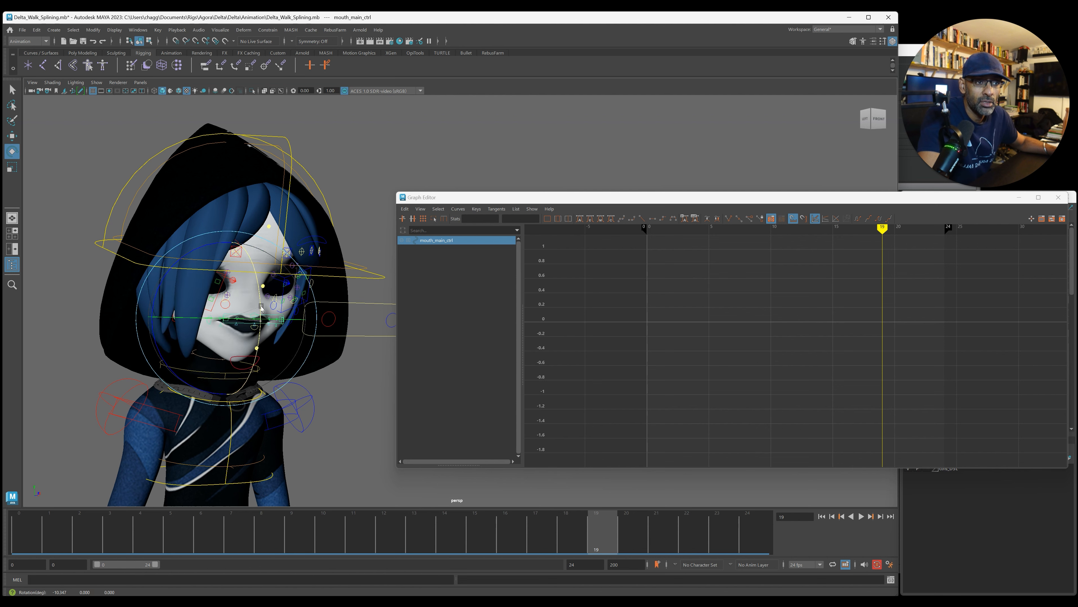
key(w)
drag(230, 294, 230, 285)
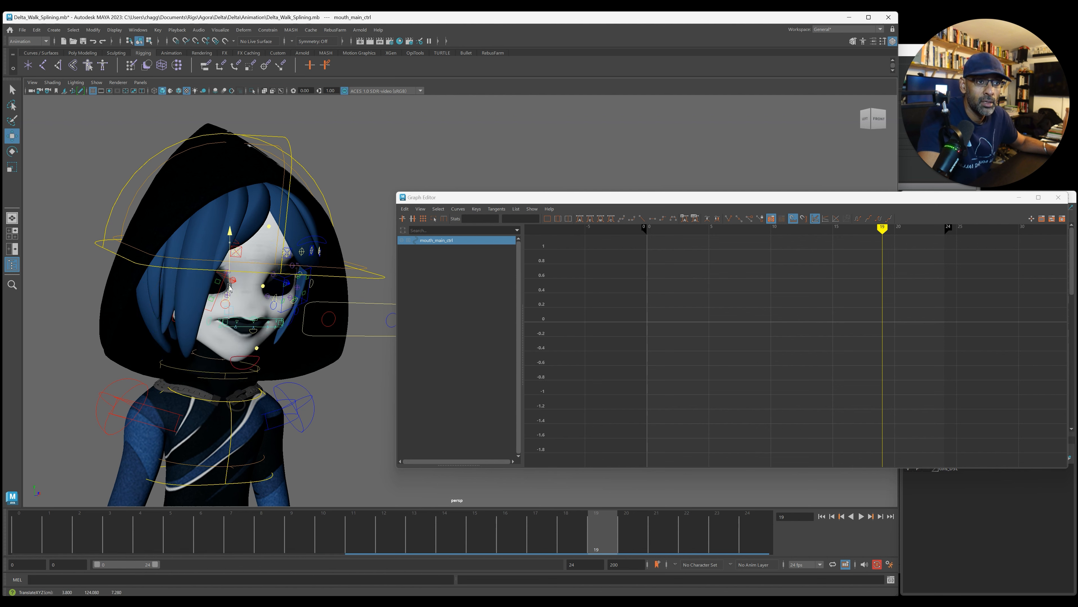
alt+drag(276, 345, 249, 363)
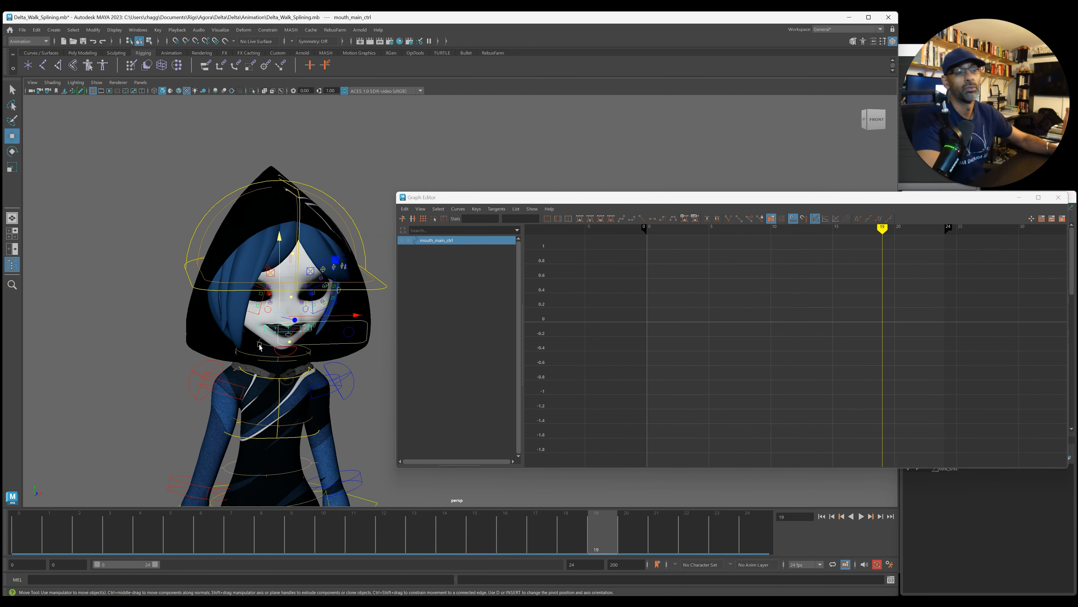
Try rotating head_baseNeck_fk_ctrl at the base of the neck, and undo the rotation.
click(286, 370)
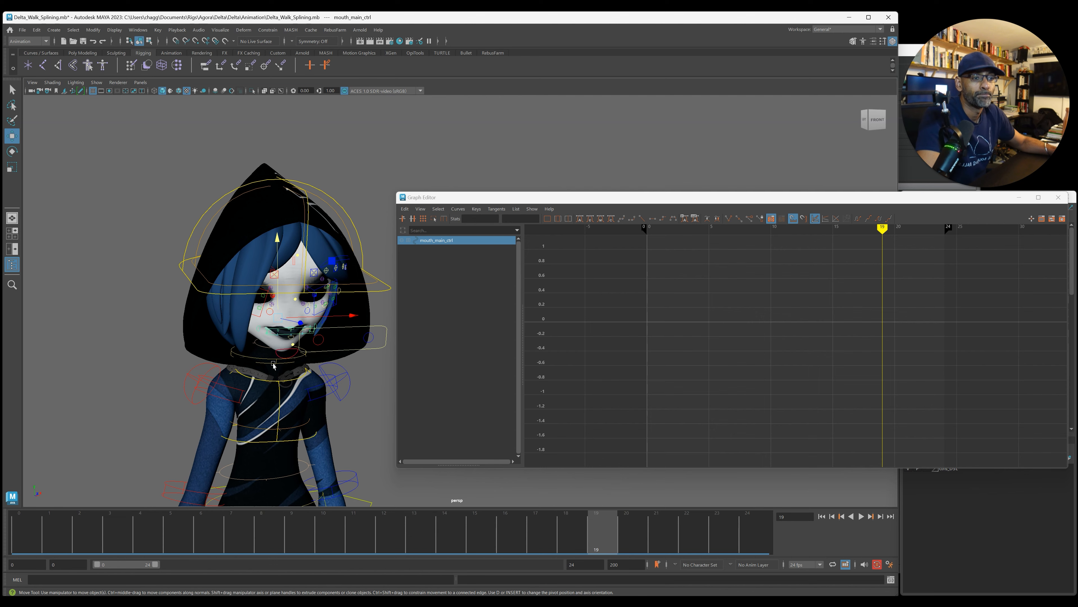
key(e)
drag(276, 364, 287, 355)
key(ctrl+z)
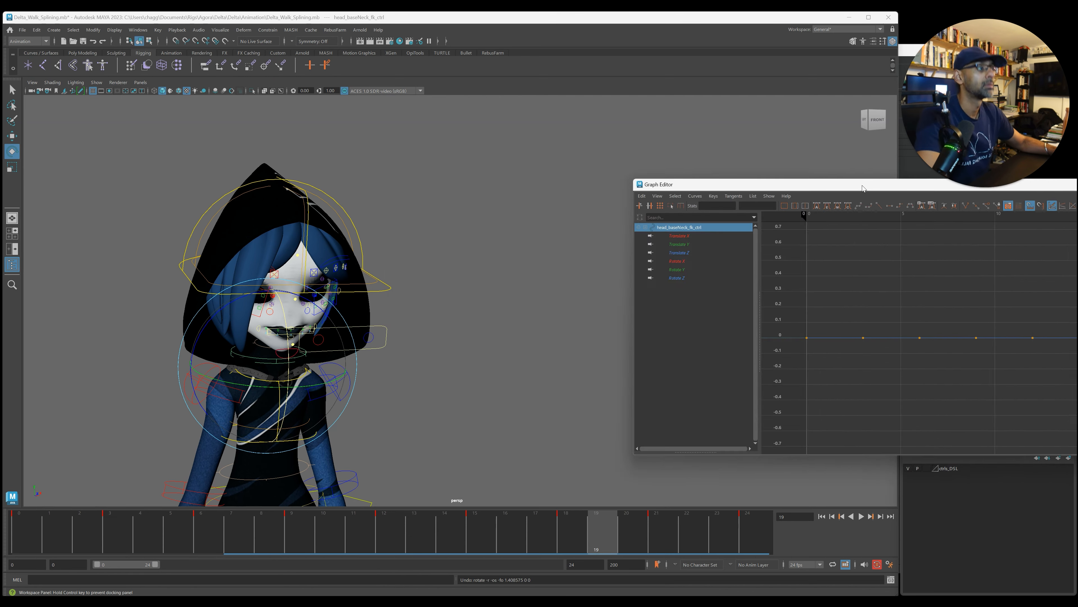
Clear the Graph Editor out of the way and play back the walk in side view to examine the head and neck.
key(alt+F4)
alt+drag(314, 412, 457, 409)
key(alt+v)
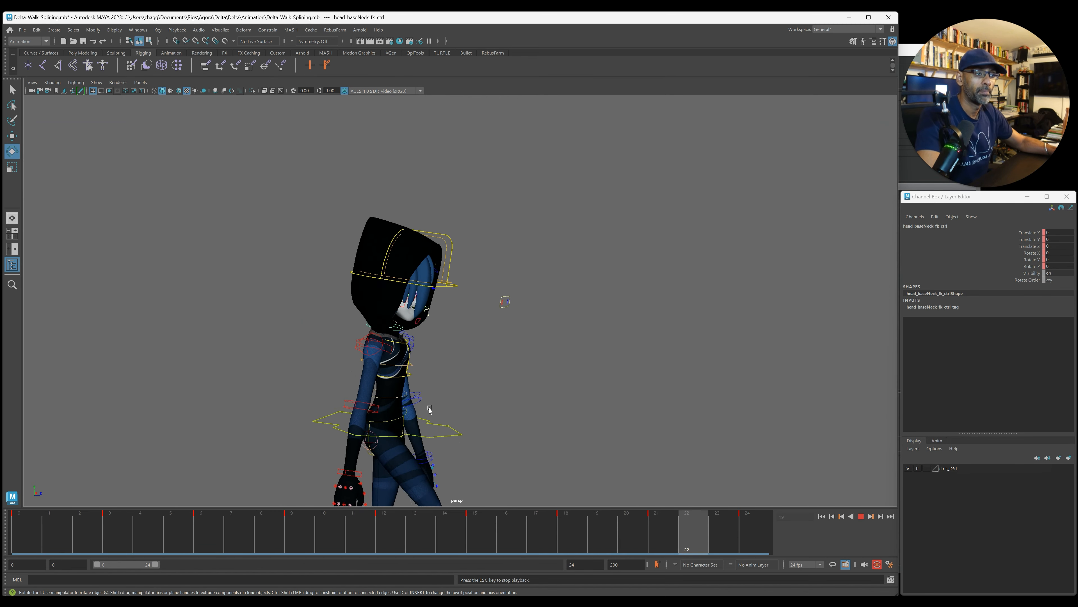
key(Escape)
Copy head_ctrl's Rotate X animation curve with the current time at frame 0.
click(444, 250)
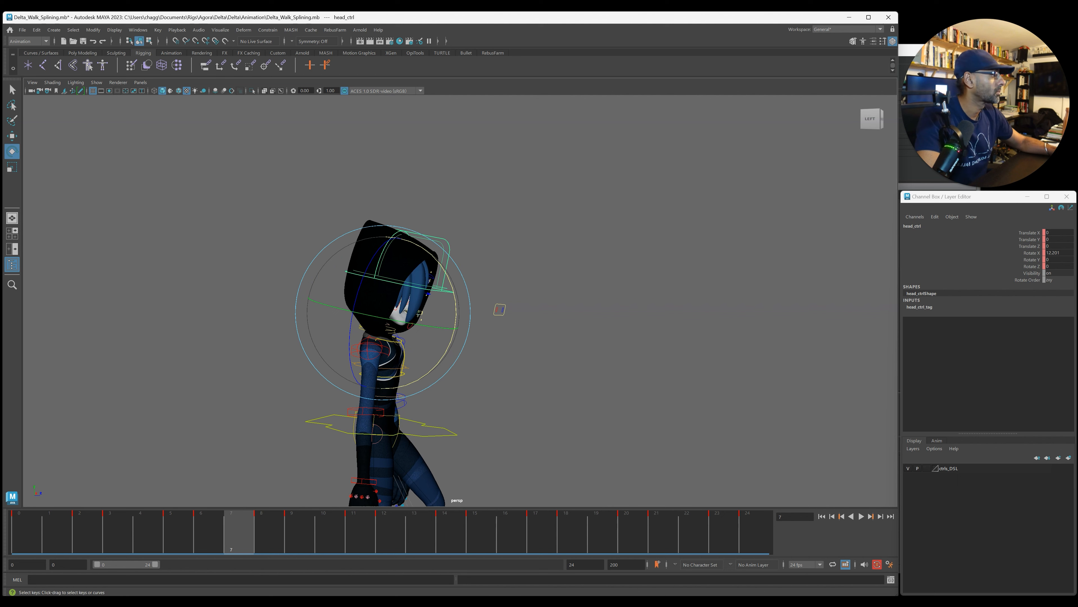
drag(1077, 144, 383, 141)
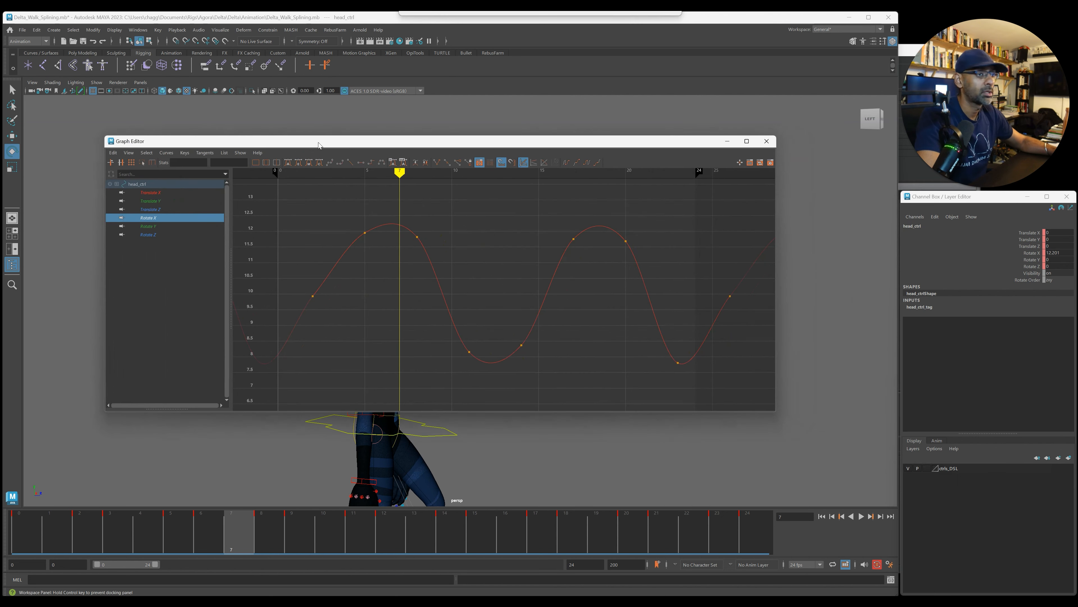
drag(149, 542, 21, 536)
alt+right_drag(478, 287, 447, 255)
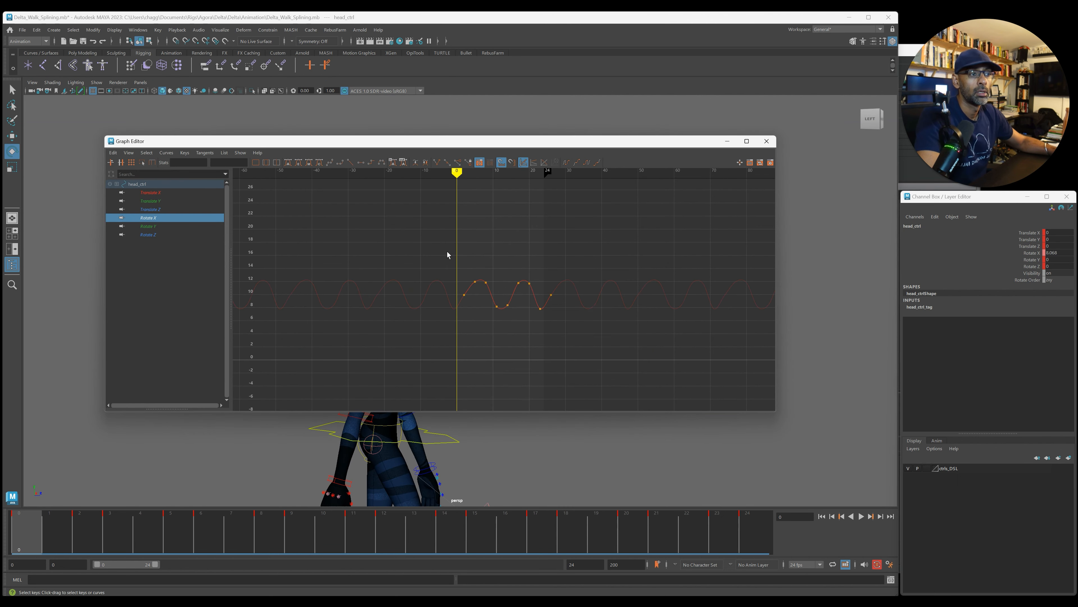
scroll(512, 336, up, 3)
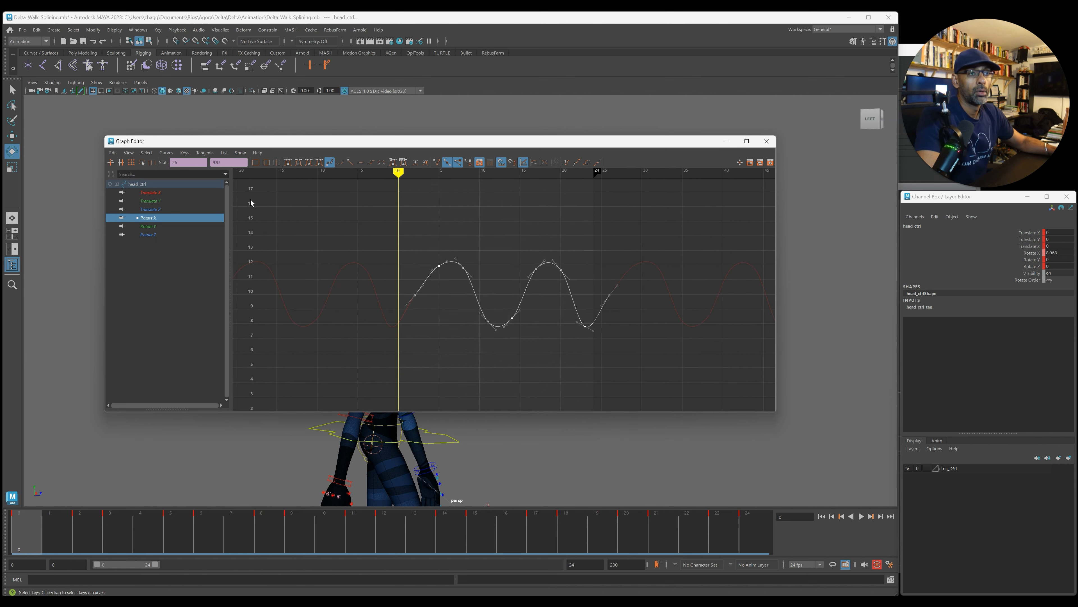
click(113, 152)
click(133, 194)
click(766, 141)
Try tilting the neck forward and back with head_baseNeck_fk_ctrl in Rotate X at frame 0, undoing each attempt.
click(454, 374)
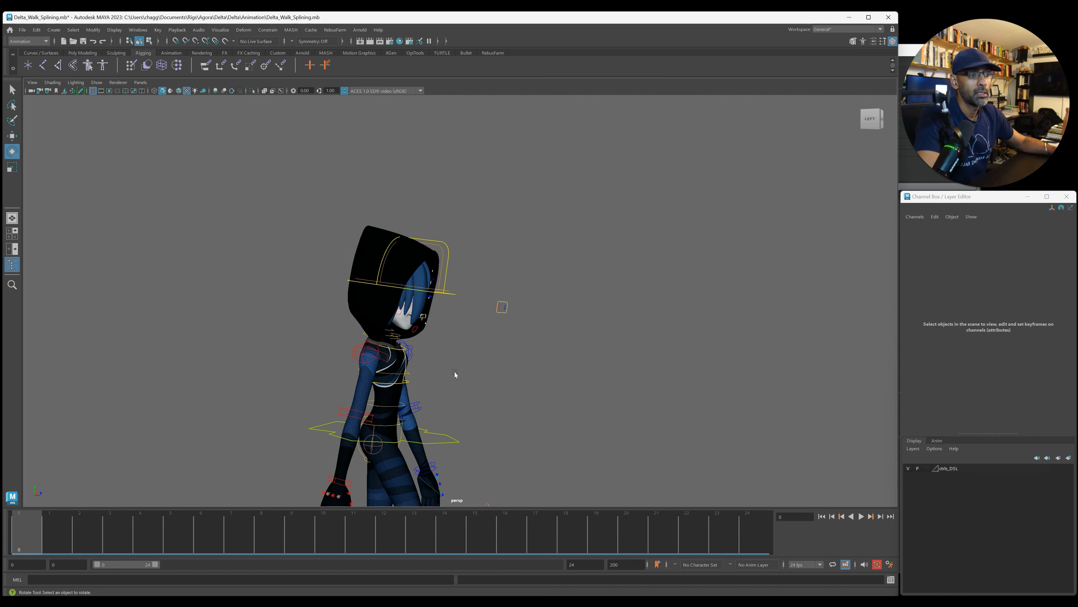
alt+drag(454, 374, 383, 352)
click(373, 335)
scroll(428, 397, up, 3)
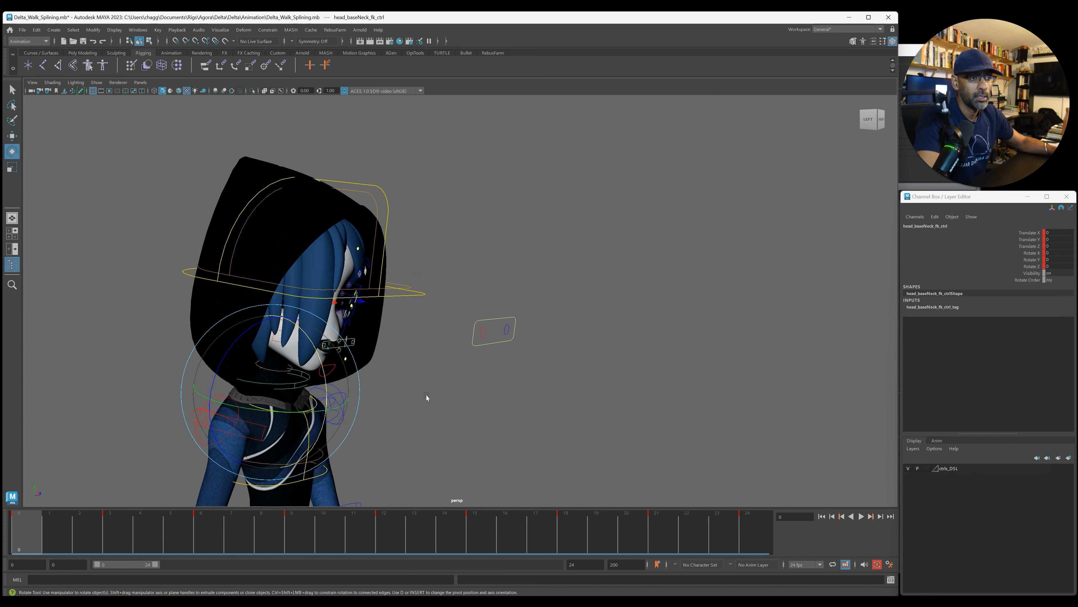
click(428, 397)
scroll(280, 350, up, 4)
click(281, 349)
drag(336, 322, 320, 361)
key(ctrl+z)
key(w)
key(ctrl+z)
key(e)
drag(329, 323, 335, 323)
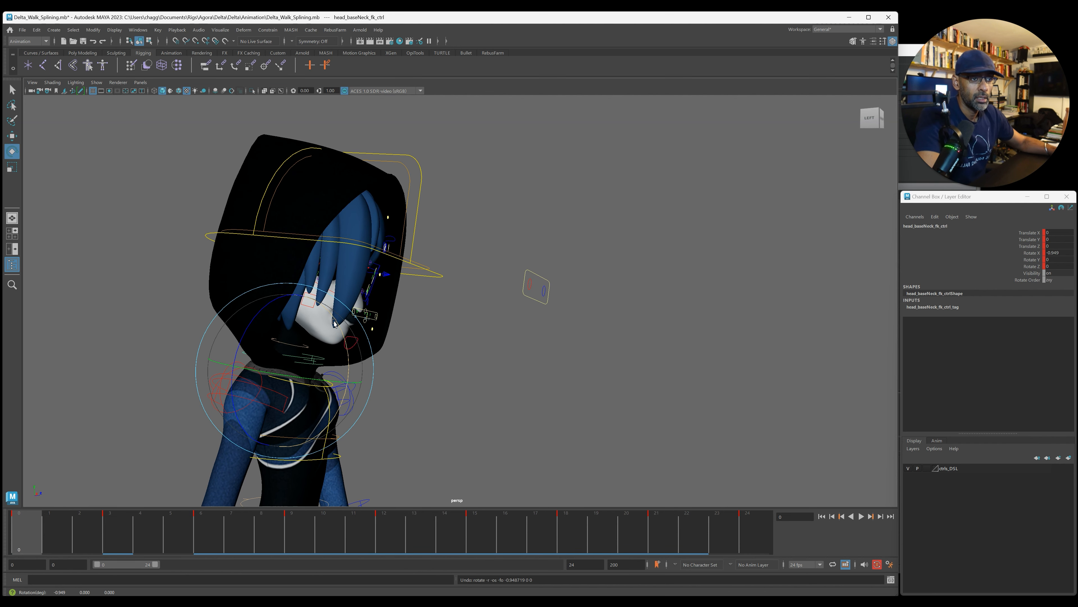
click(634, 365)
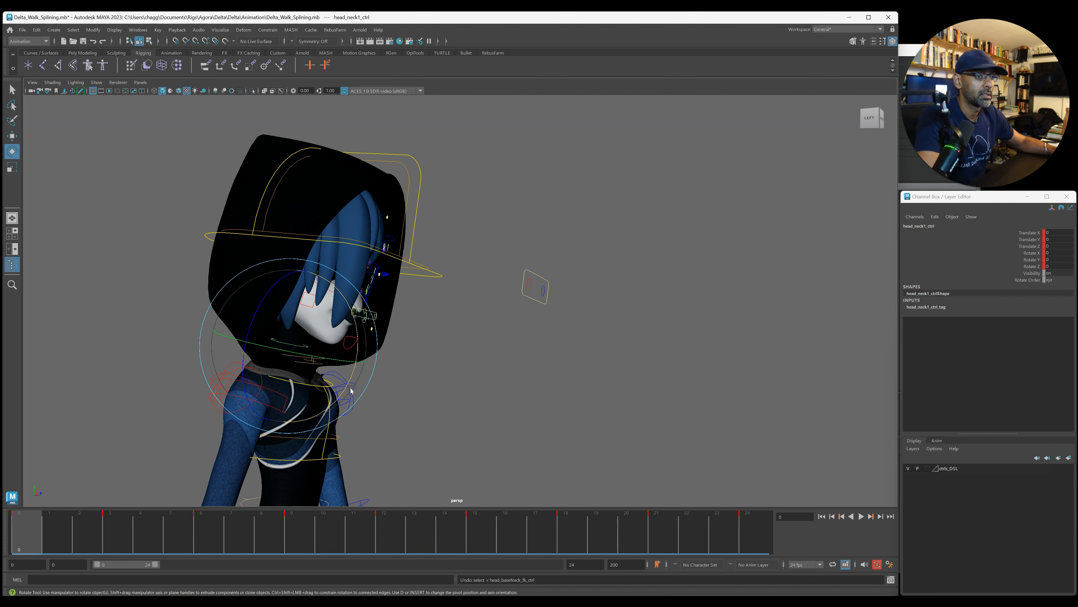
Key head_baseNeck_fk_ctrl at frame 0 and replace its Rotate X key by pasting in the copied head curve.
click(315, 359)
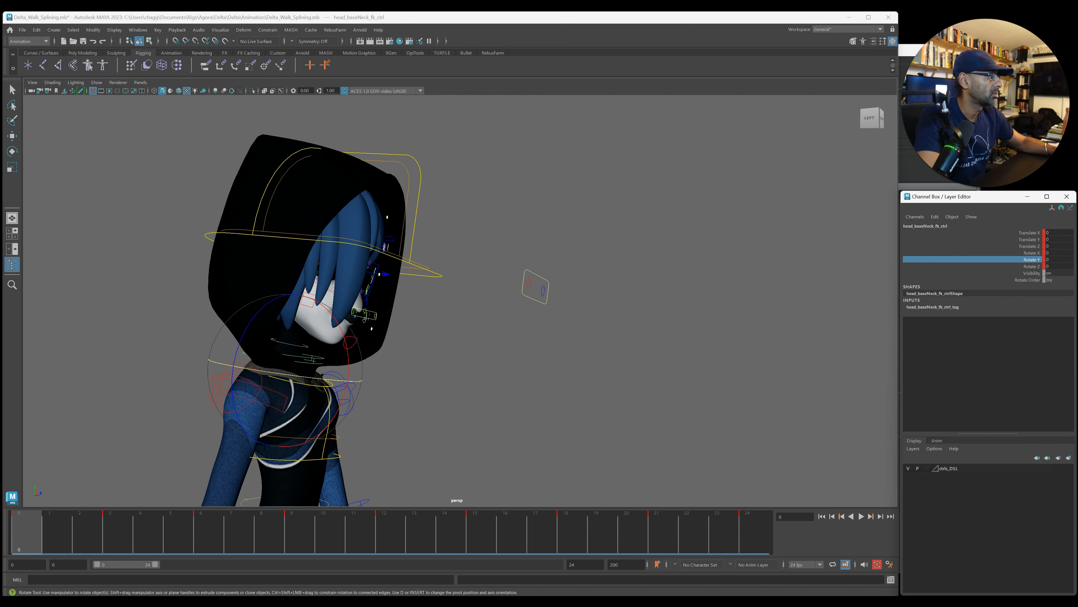
key(s)
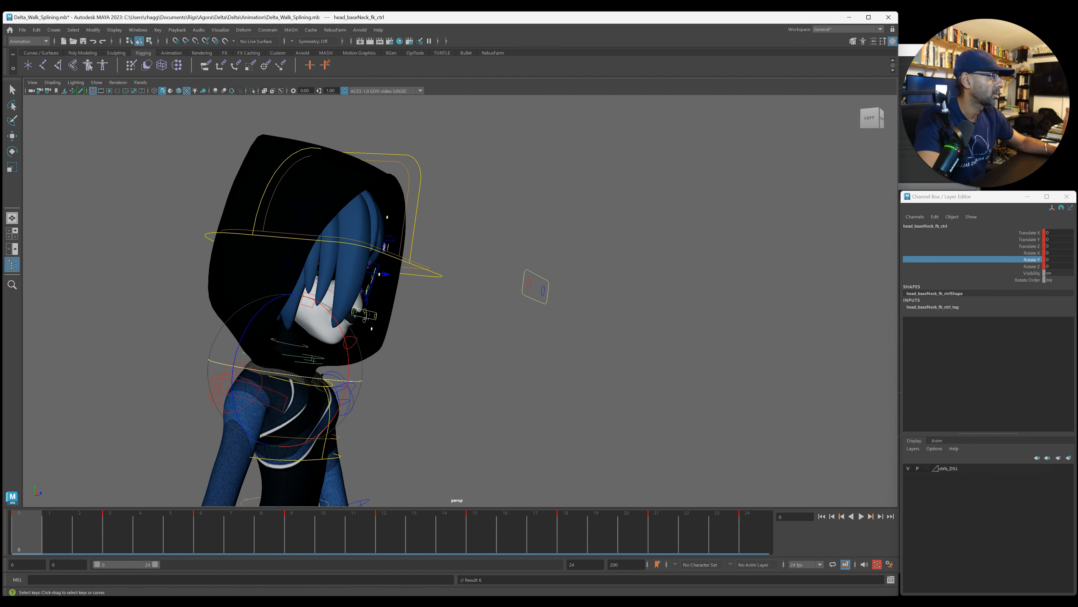
key(alt+Tab)
drag(892, 323, 887, 321)
key(Delete)
click(252, 150)
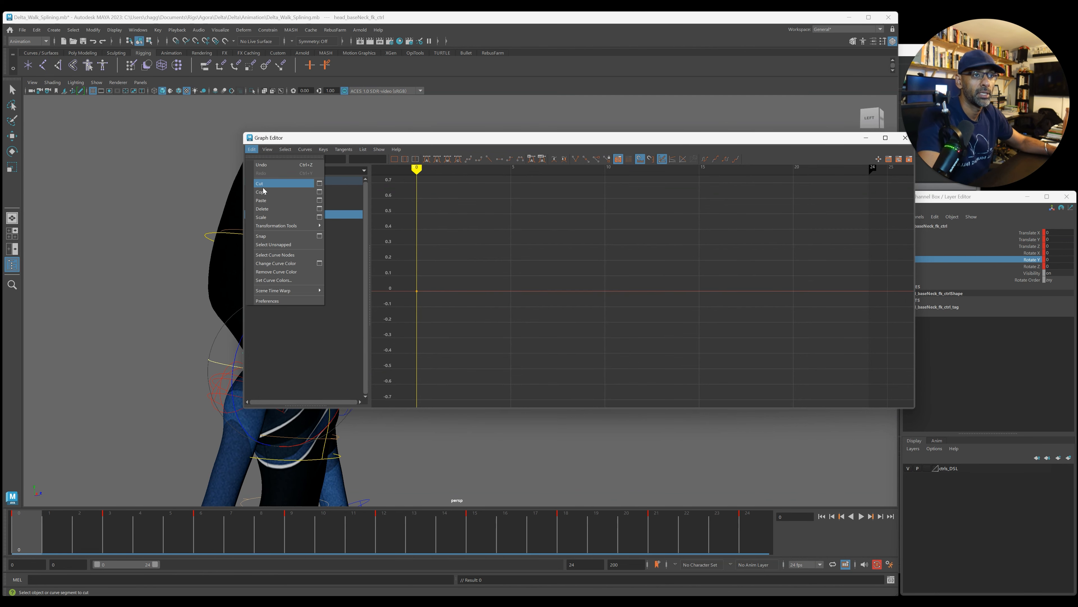
click(270, 201)
key(f)
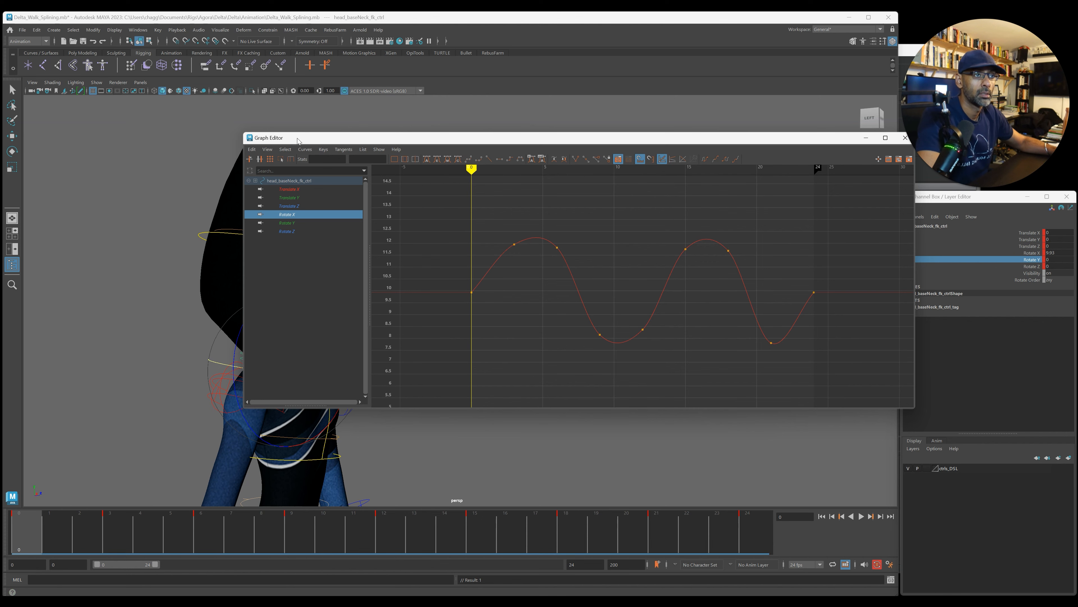
Play back the walk in side view to examine the pasted neck motion, and return to frame 0.
drag(297, 139, 1077, 173)
alt+drag(457, 375, 341, 393)
key(alt+v)
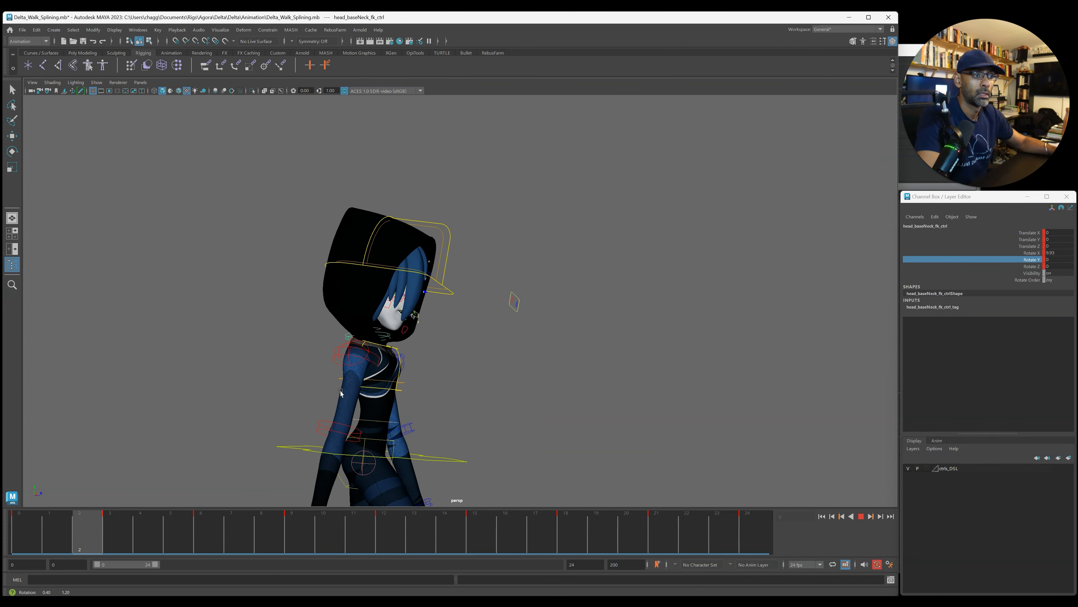
key(e)
key(alt+v)
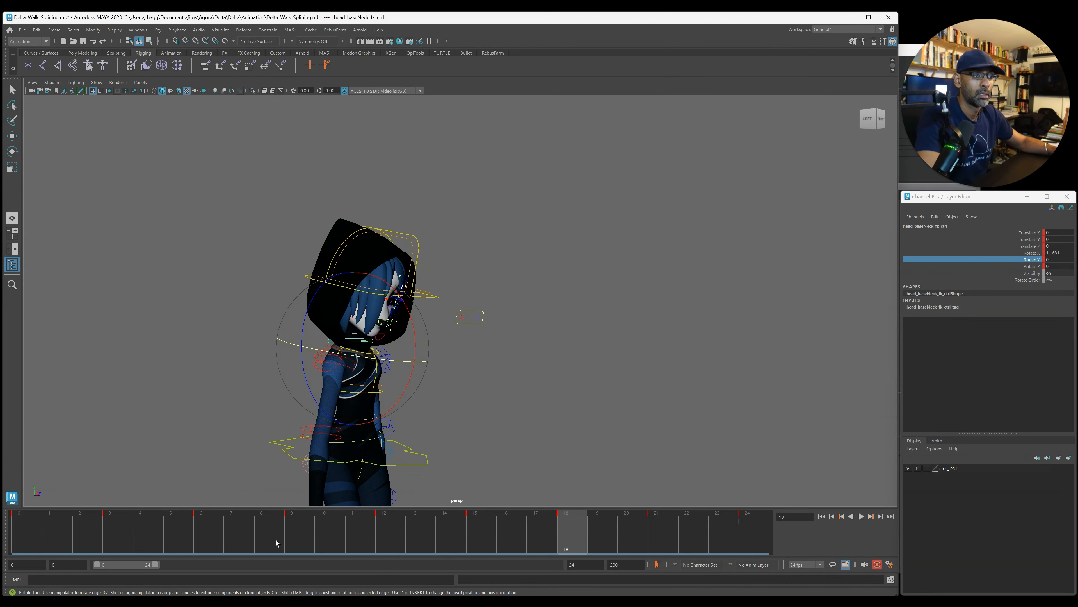
drag(276, 543, 19, 542)
alt+drag(404, 393, 371, 396)
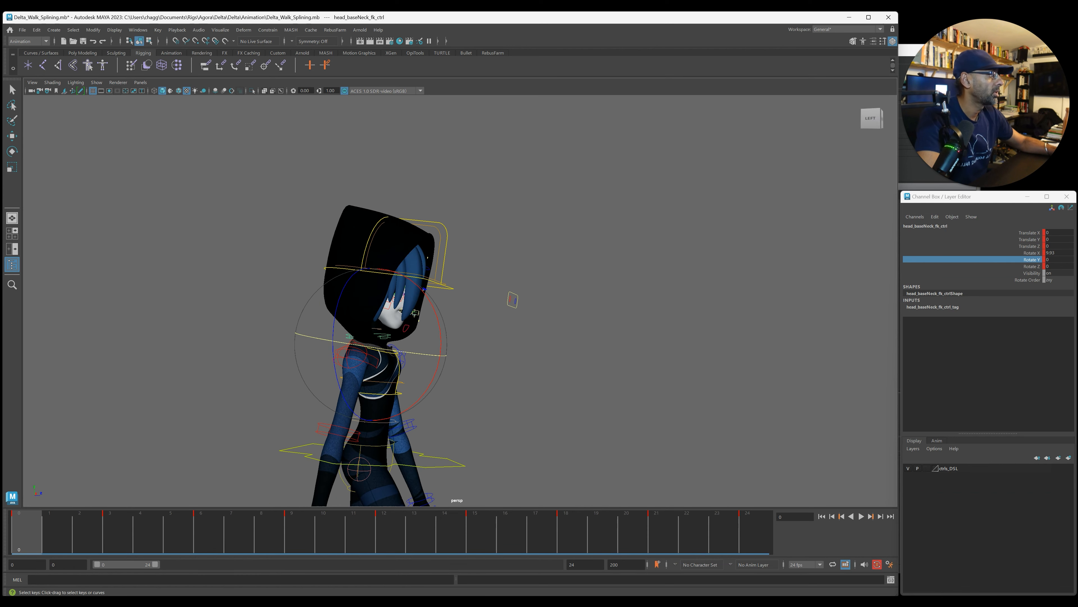
Lower head_baseNeck_fk_ctrl's whole Rotate X curve until its end keys sit at about -1.78, and play back the walk.
drag(1077, 169, 778, 154)
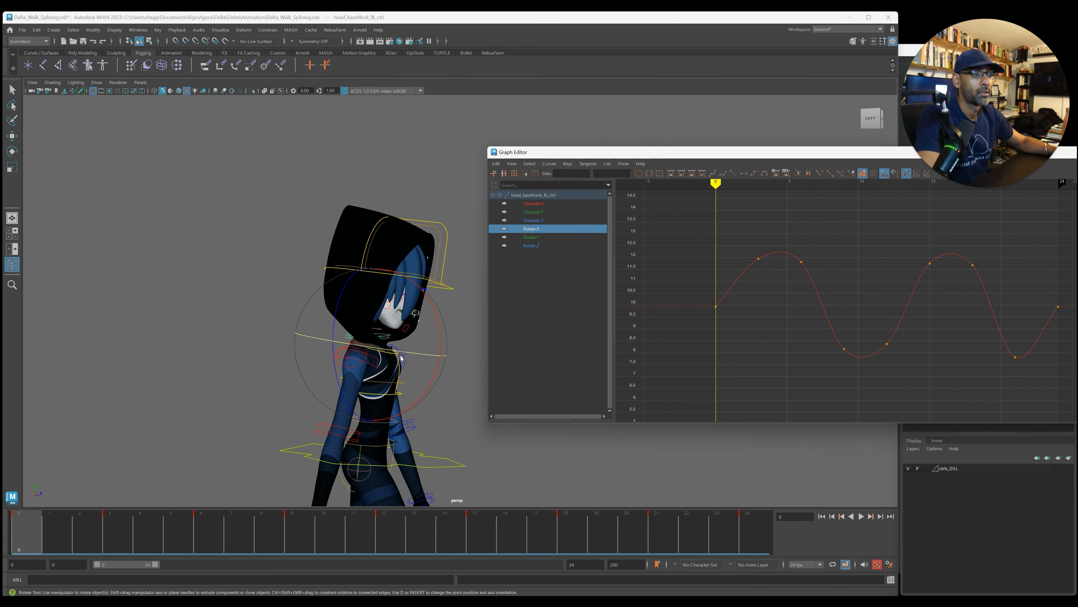
alt+middle_drag(423, 362, 299, 342)
alt+drag(300, 342, 304, 343)
alt+right_drag(845, 335, 781, 317)
alt+middle_drag(781, 318, 693, 316)
drag(683, 249, 1023, 397)
alt+right_drag(1021, 395, 949, 357)
shift+middle_drag(950, 360, 958, 430)
key(alt+v)
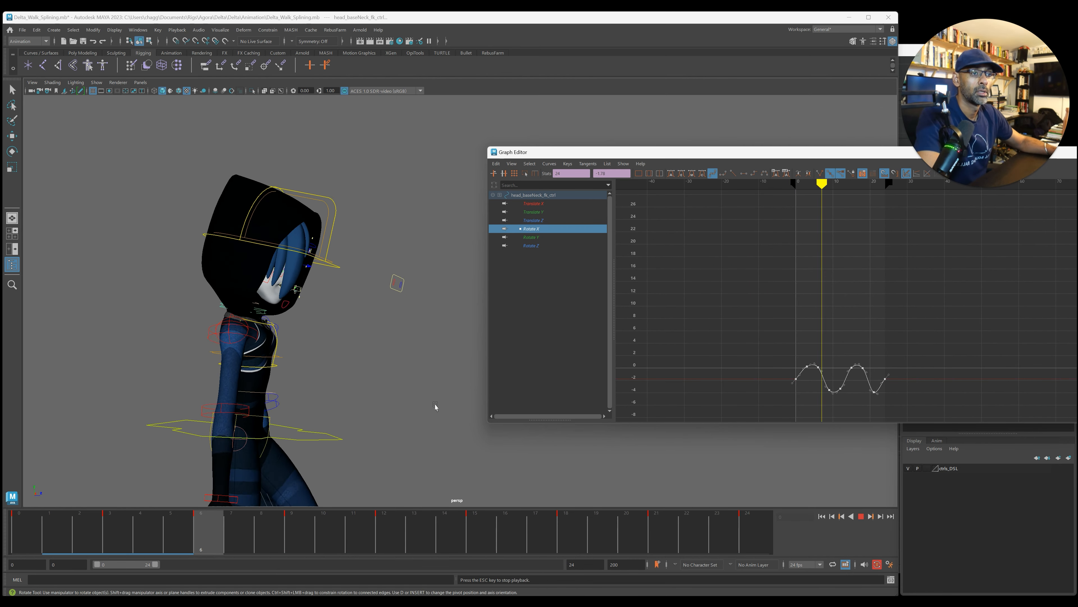
key(alt+v)
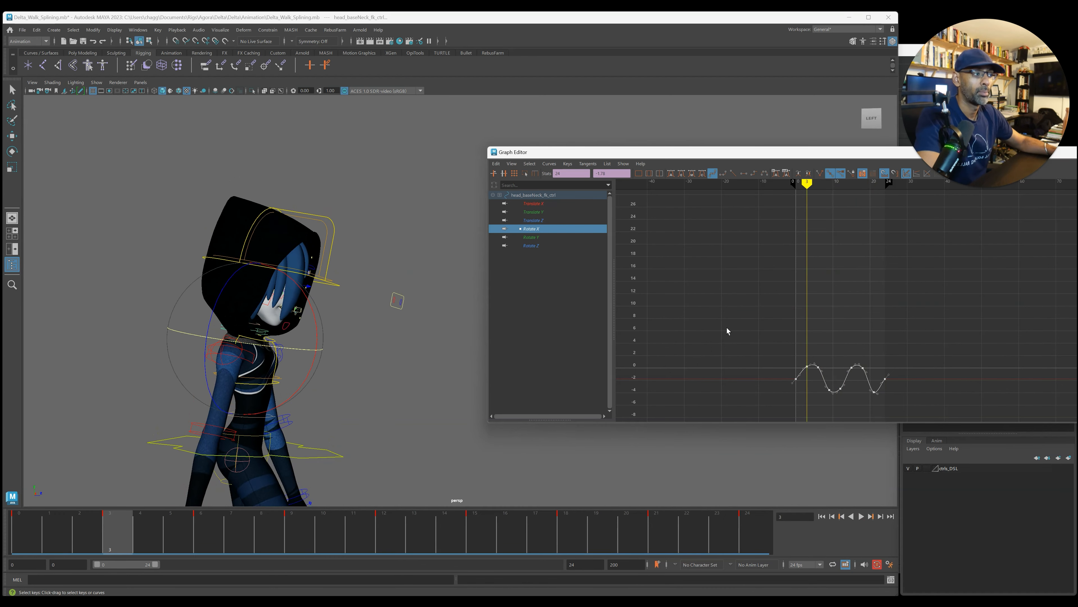
Make the neck's Rotate X curve cycle, offset all its keys one frame later, and play back the walk.
drag(871, 160, 626, 183)
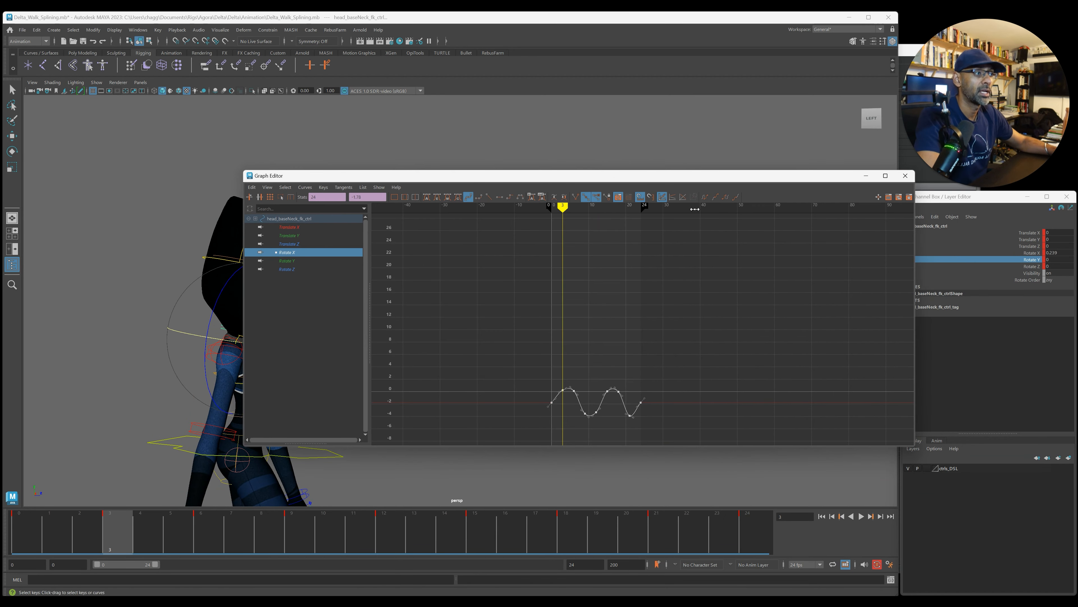
alt+middle_drag(573, 359, 554, 296)
alt+right_drag(554, 296, 537, 336)
key(f)
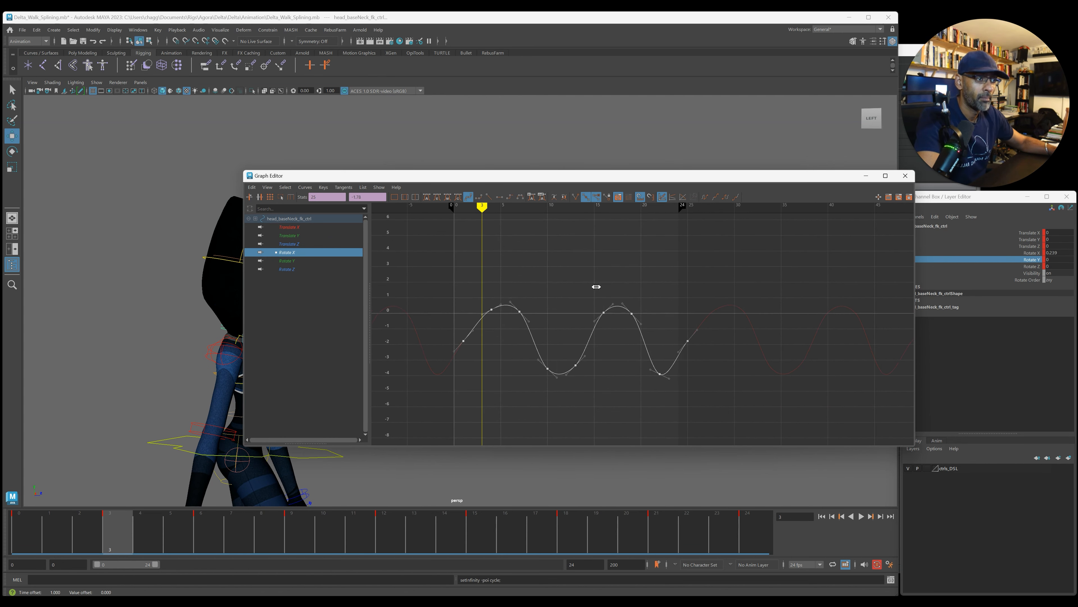
click(905, 176)
key(alt+v)
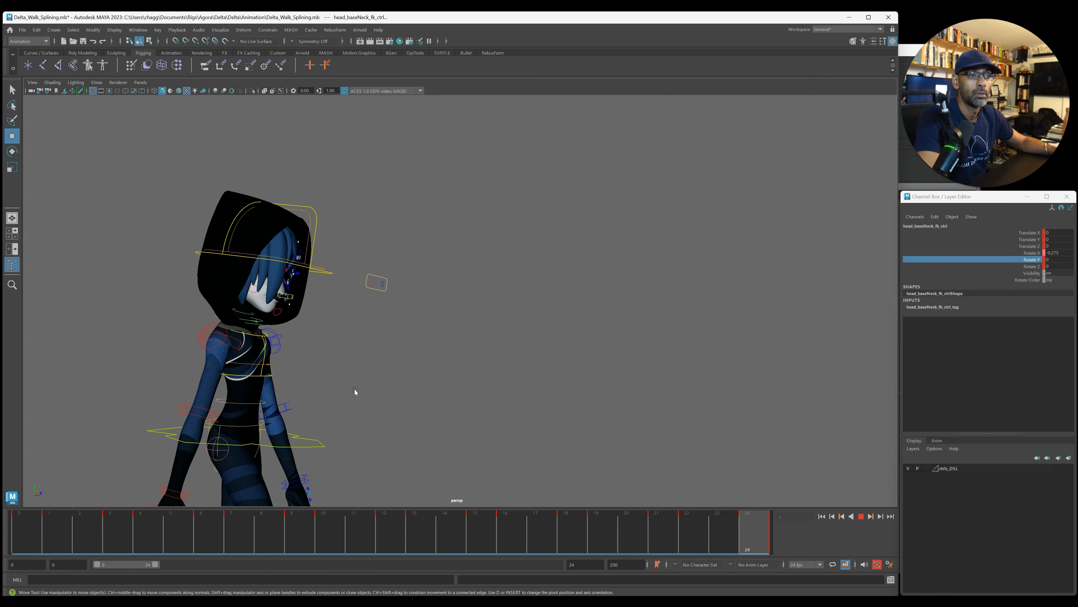
key(Escape)
At frame 0, select both chest controls and all their animation keys in the Graph Editor.
click(253, 352)
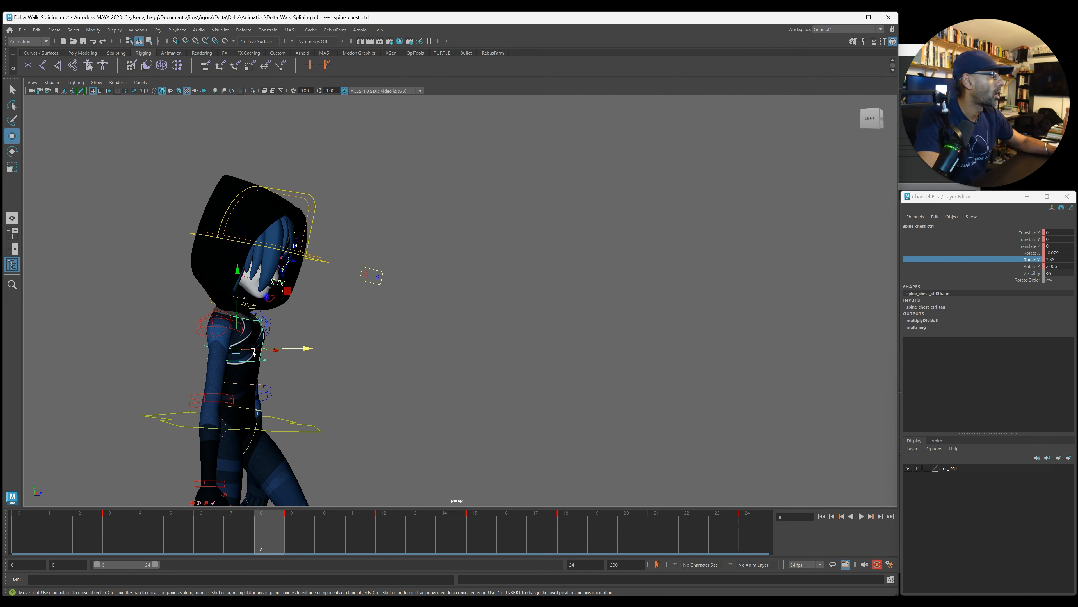
click(35, 529)
alt+drag(336, 386, 251, 393)
alt+middle_drag(250, 393, 433, 369)
alt+right_drag(434, 369, 542, 390)
key(q)
click(543, 391)
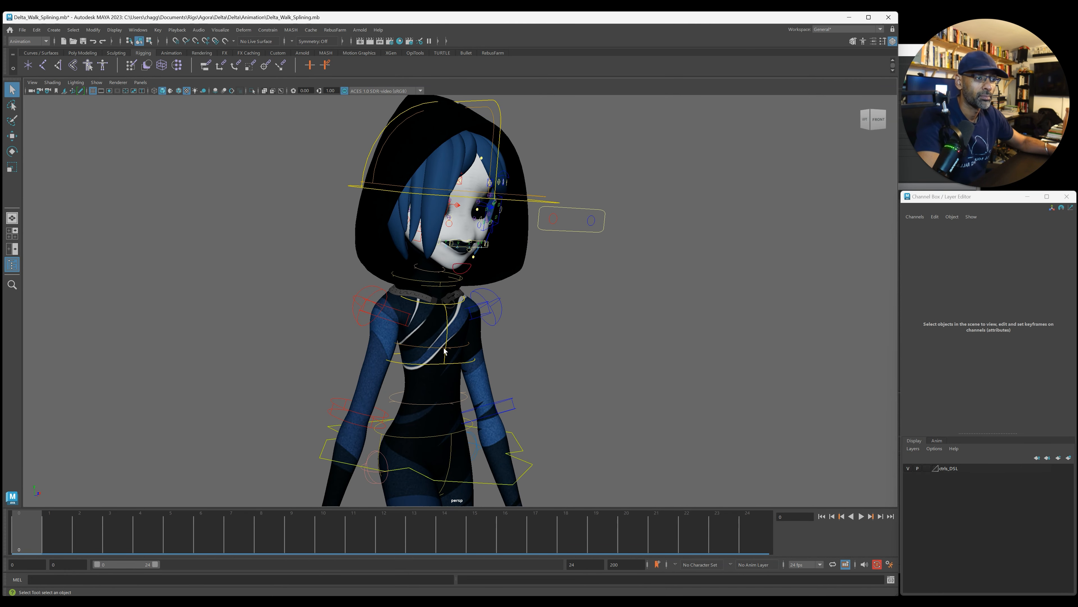
click(440, 363)
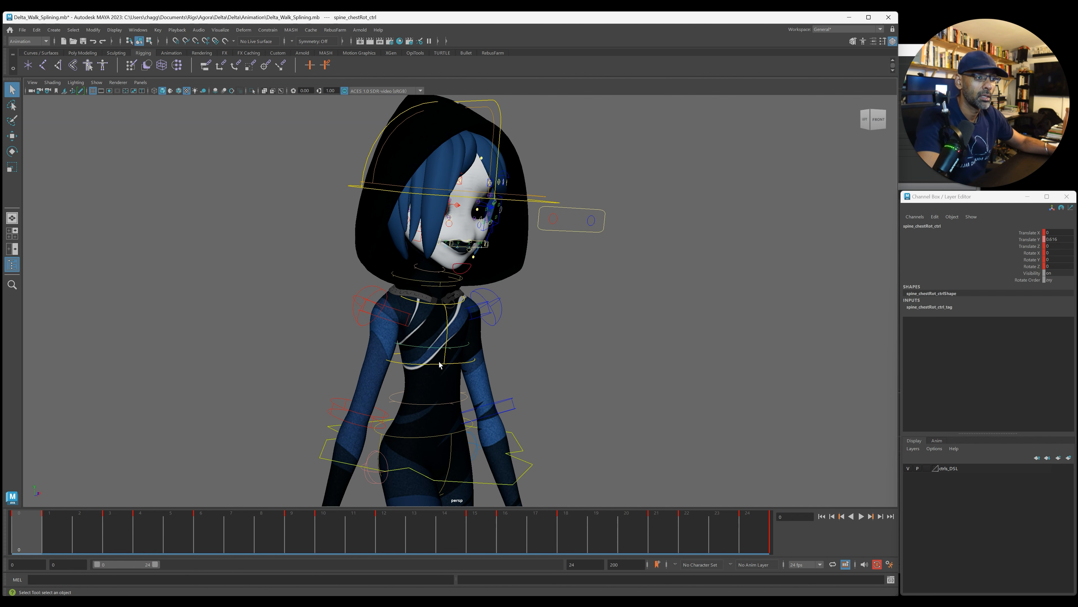
click(445, 364)
drag(1077, 182, 171, 157)
scroll(432, 297, down, 5)
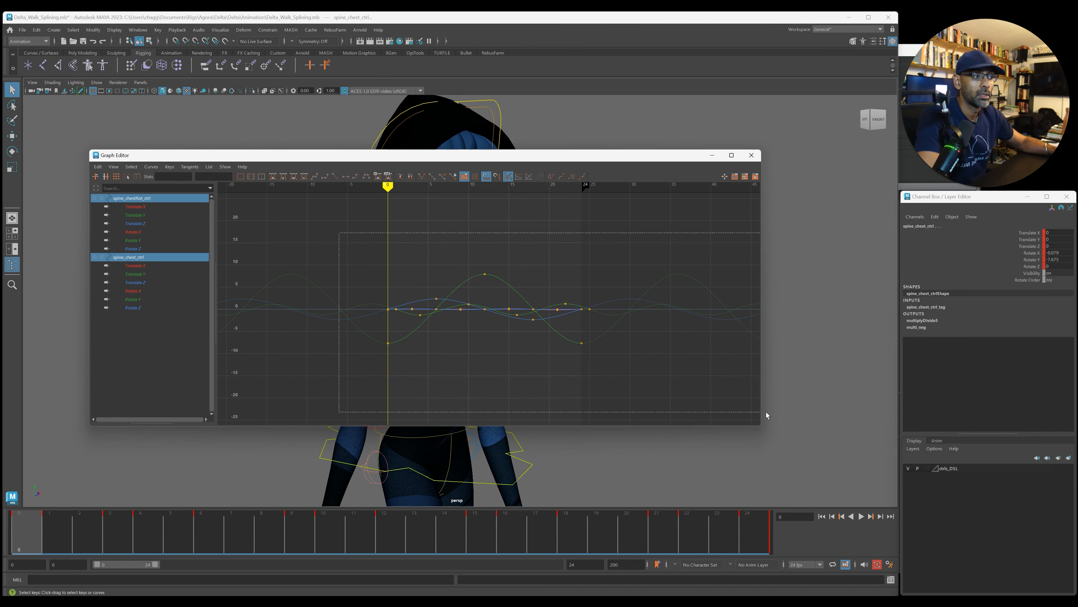
drag(766, 412, 652, 376)
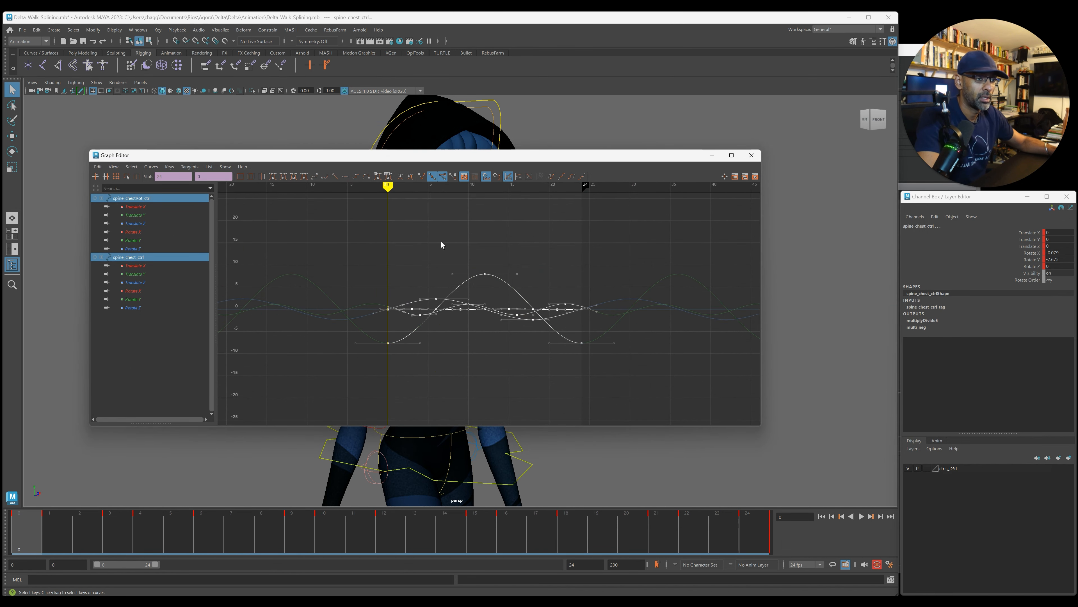
drag(423, 157, 481, 361)
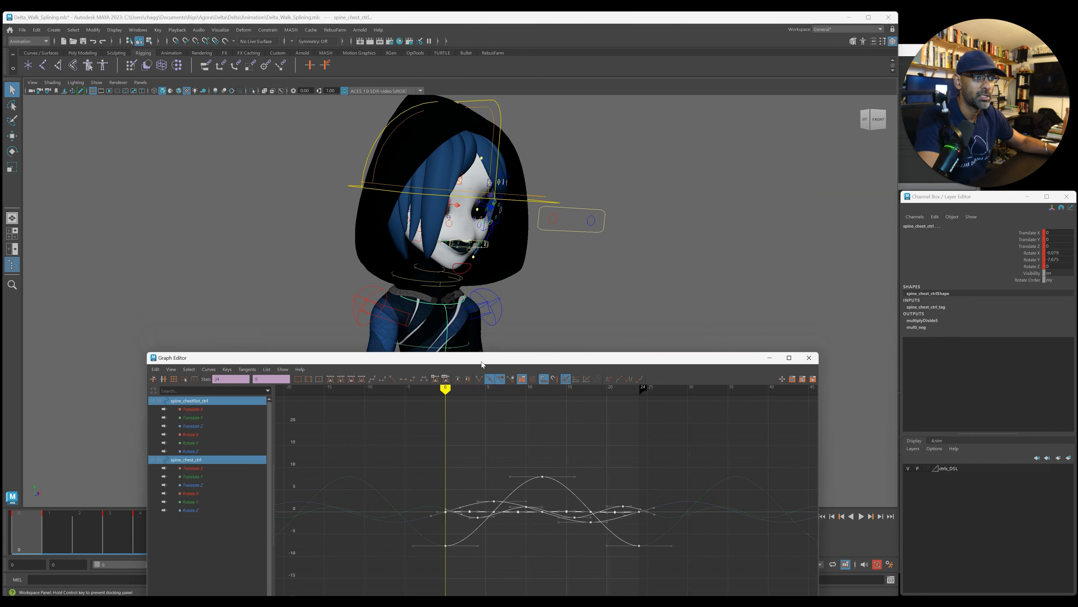
Show head_baseNeck_fk_ctrl's and head_ctrl's curves beside the chest curves, and shift the selected keys slightly later in time.
shift+click(440, 282)
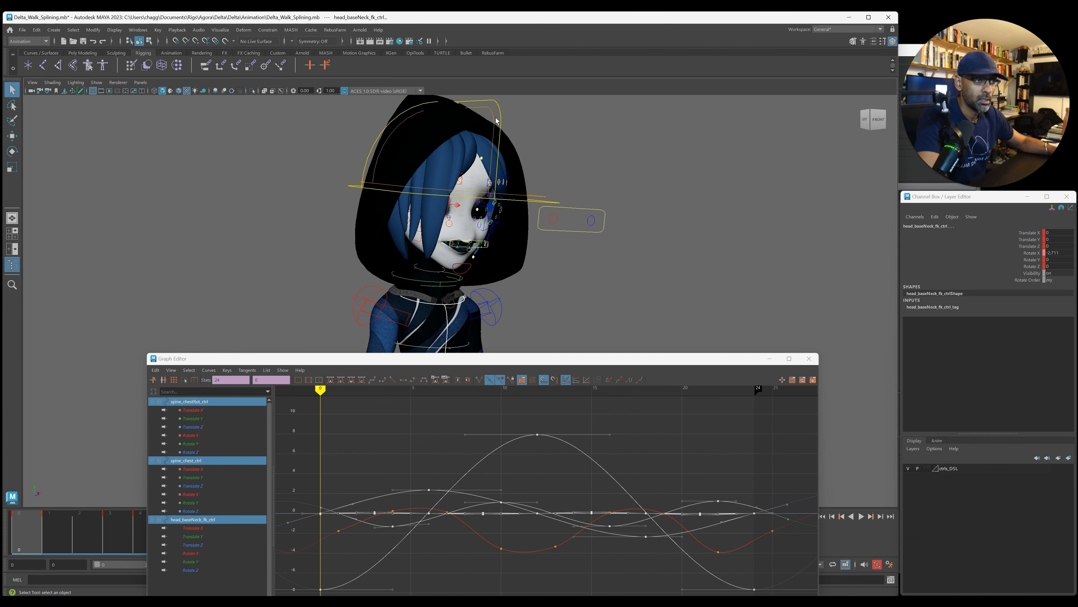
shift+click(501, 119)
alt+right_drag(569, 489, 516, 501)
alt+middle_drag(516, 501, 501, 438)
alt+right_drag(501, 440, 415, 440)
alt+middle_drag(415, 440, 421, 489)
shift+middle_drag(579, 535, 591, 541)
alt+right_drag(592, 541, 633, 531)
Hide the rig controls and play back the full-body walk, examining the offset motion from the front.
drag(469, 358, 1077, 317)
alt+right_drag(718, 330, 339, 355)
key(alt+v)
alt+drag(585, 325, 564, 326)
key(alt+1)
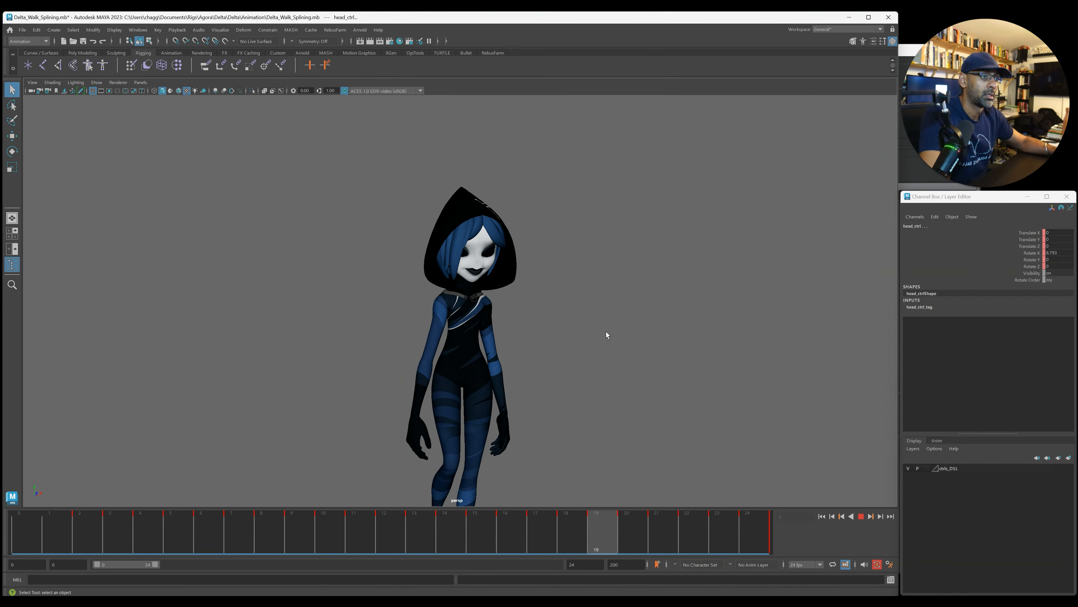
alt+drag(575, 330, 339, 361)
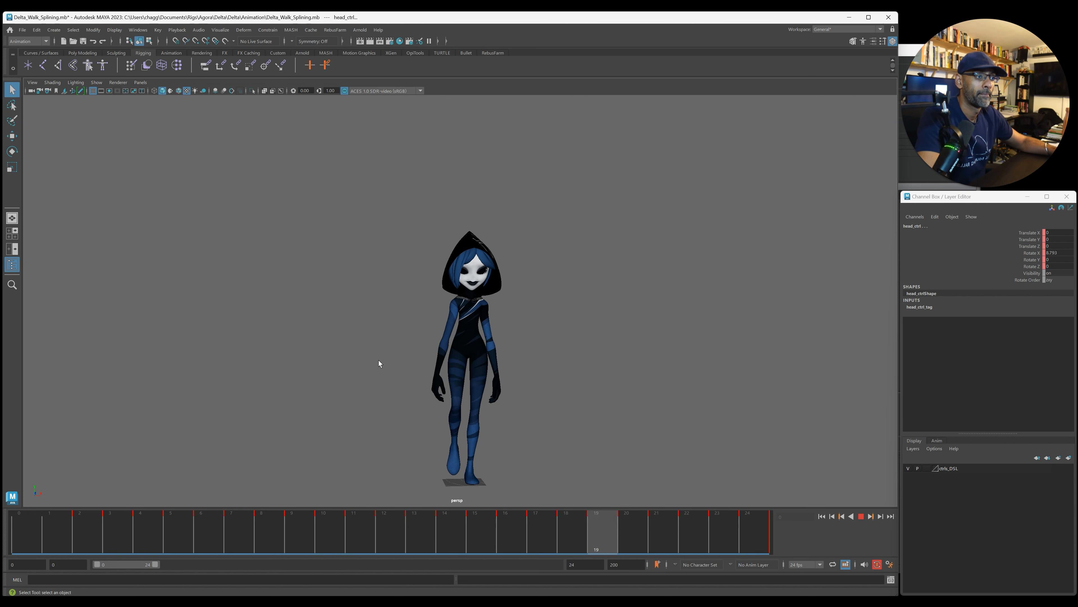
key(Escape)
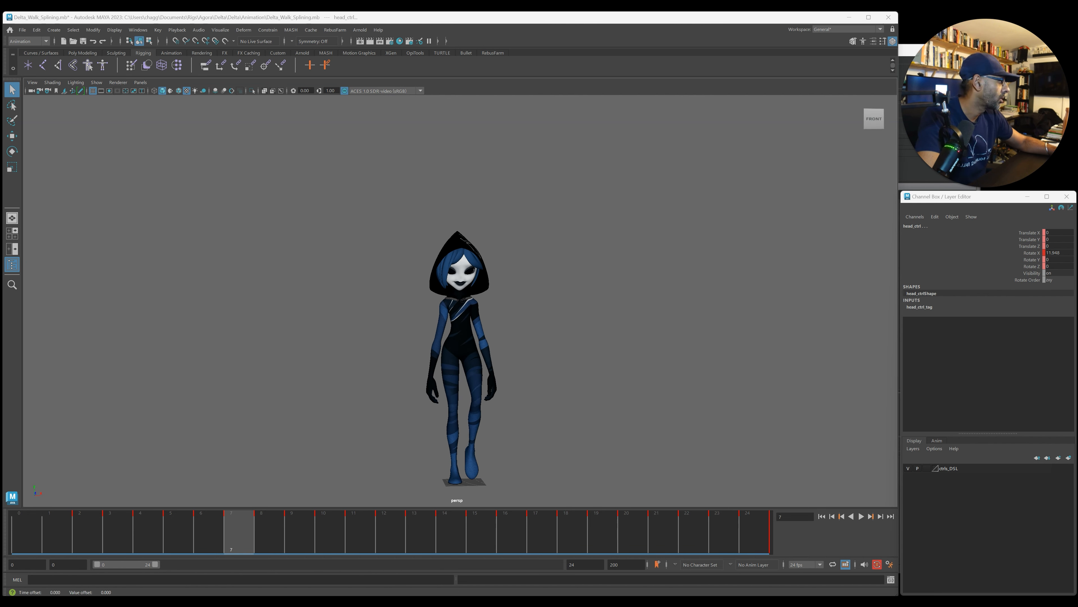
Play back the walk from three-quarter, side and front views, clear the selection and show the rig controls again.
key(alt+v)
mouse_move(461, 404)
alt+mouse_down()
mouse_move(542, 396)
mouse_move(469, 386)
alt+mouse_up()
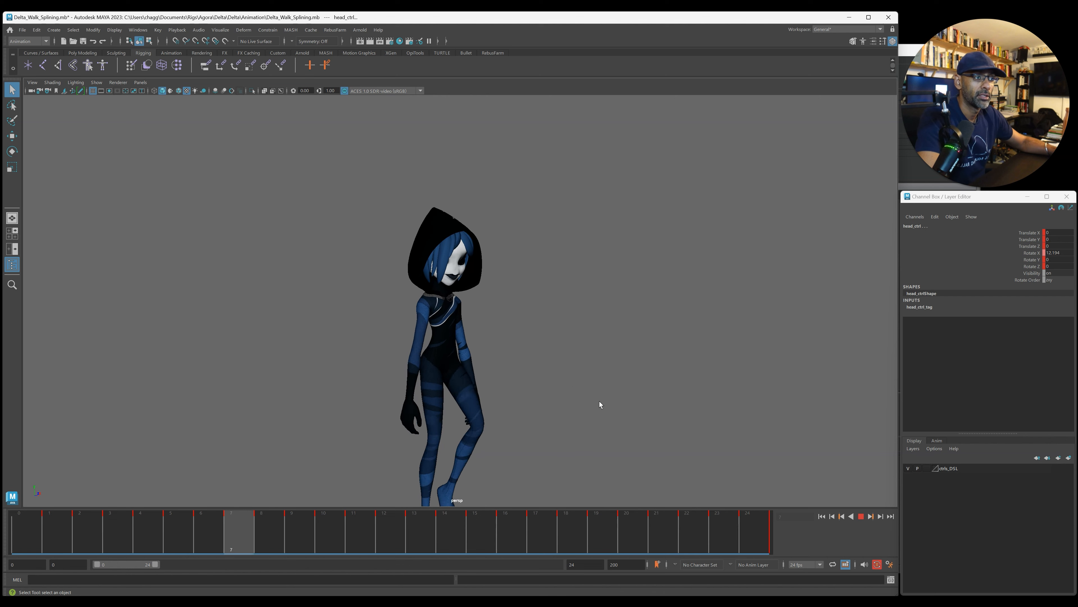
scroll(532, 342, up, 3)
alt+drag(532, 343, 523, 342)
alt+middle_drag(516, 330, 513, 362)
alt+drag(513, 362, 335, 341)
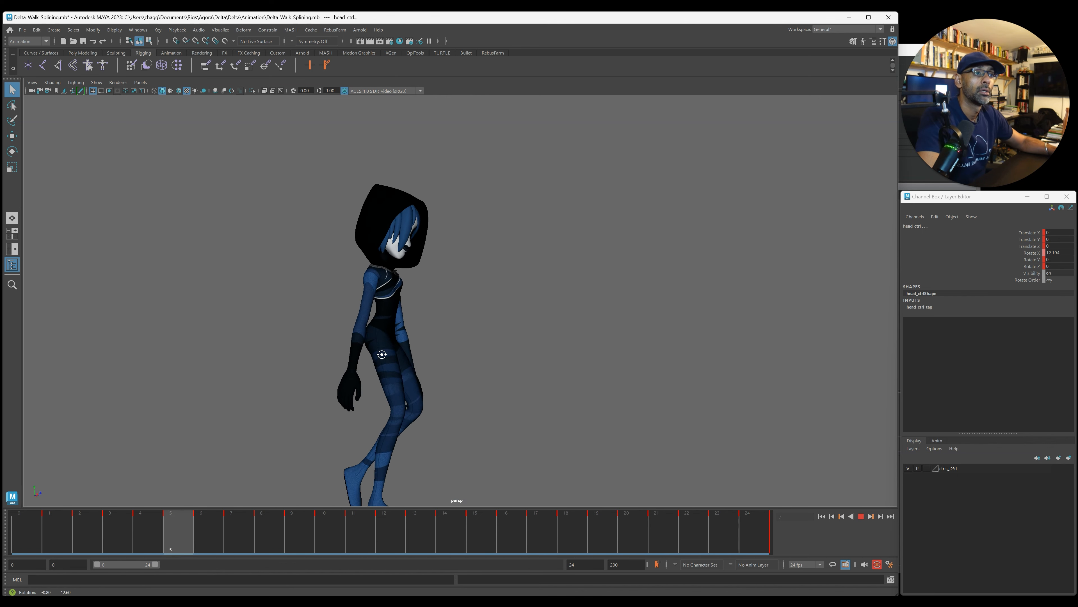
alt+drag(496, 356, 250, 358)
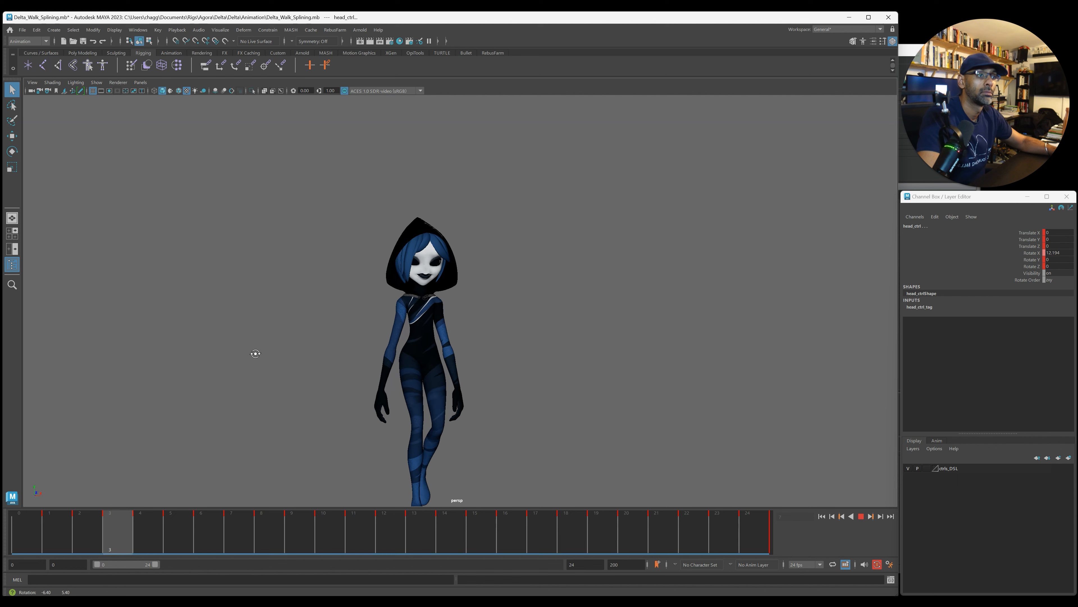
key(alt+v)
click(293, 339)
key(alt+1)
scroll(424, 247, up, 3)
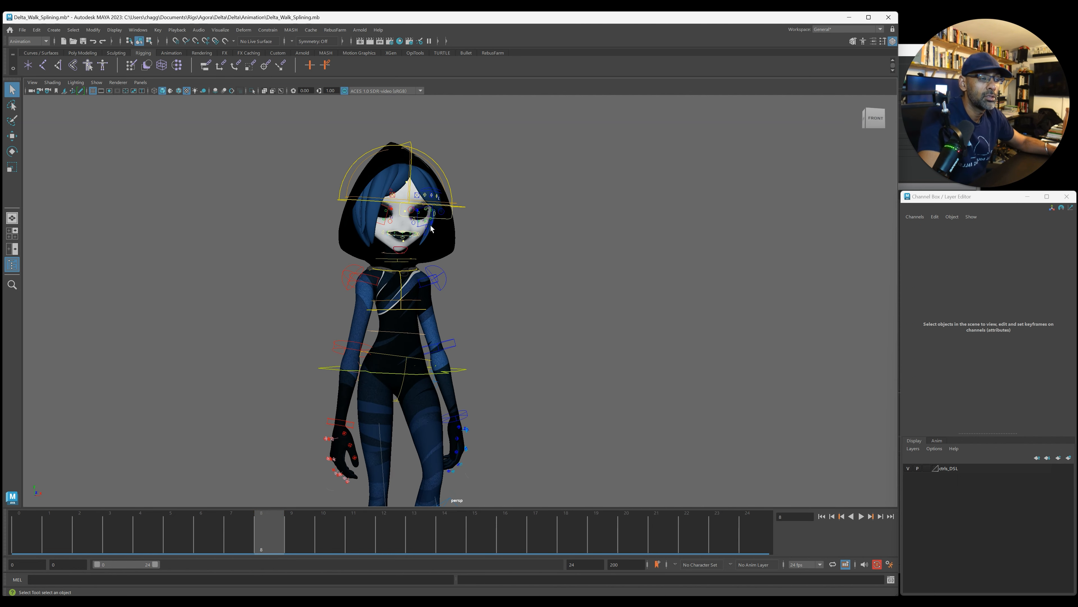
Scale all keys of stretch_5_ctrl's Translate Y curve in value to about 0.65 around zero to soften the head stretch.
click(406, 184)
key(alt+v)
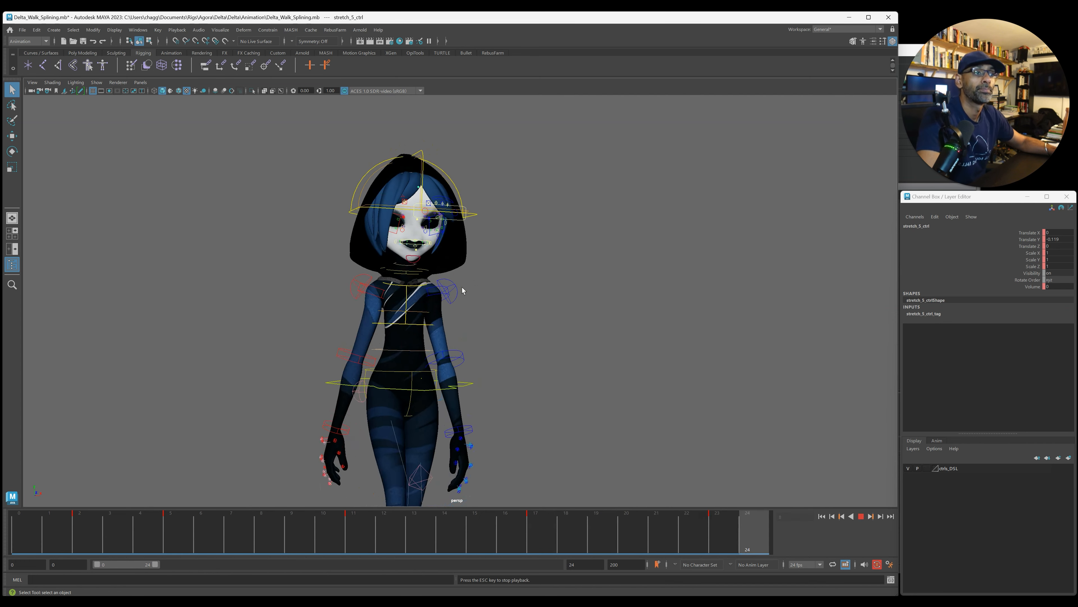
key(alt+v)
drag(1077, 161, 491, 162)
alt+right_drag(684, 294, 580, 271)
click(187, 218)
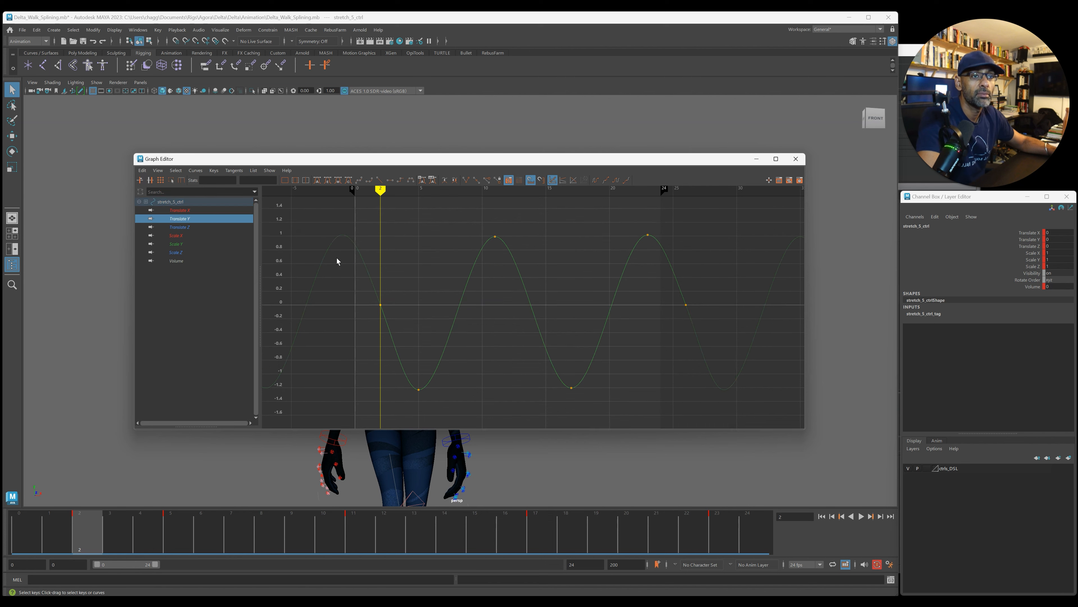
drag(755, 403, 757, 408)
alt+shift+middle_drag(307, 315, 459, 318)
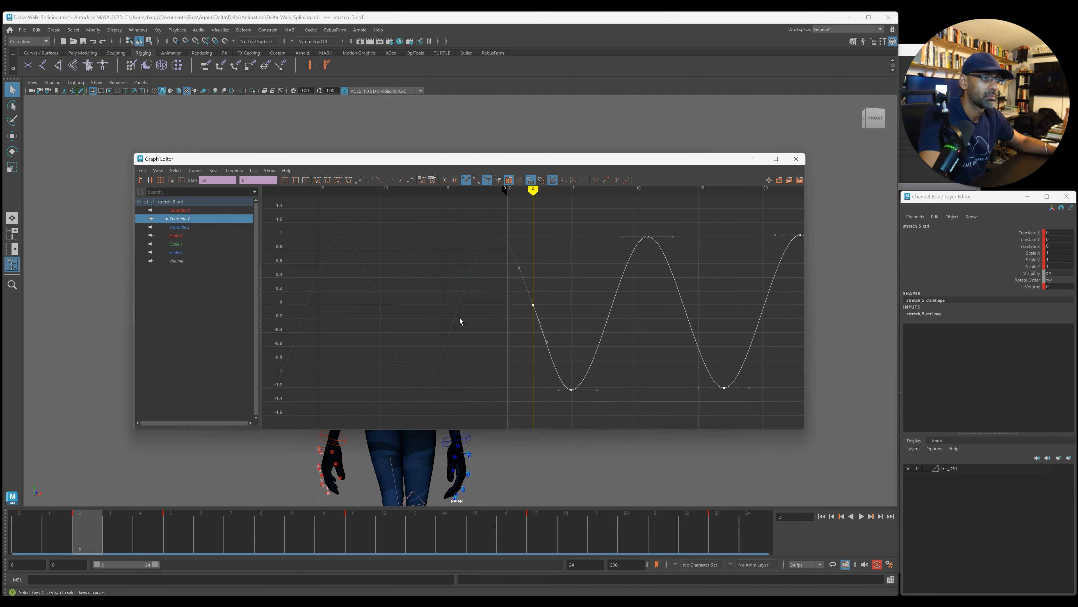
alt+middle_drag(611, 320, 475, 308)
key(r)
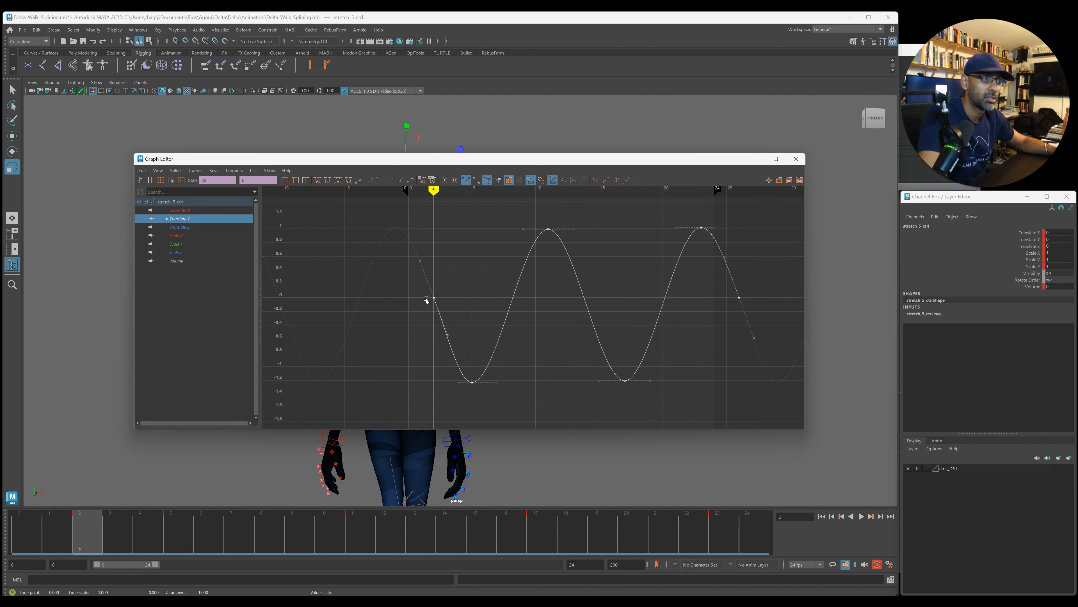
drag(434, 302, 433, 303)
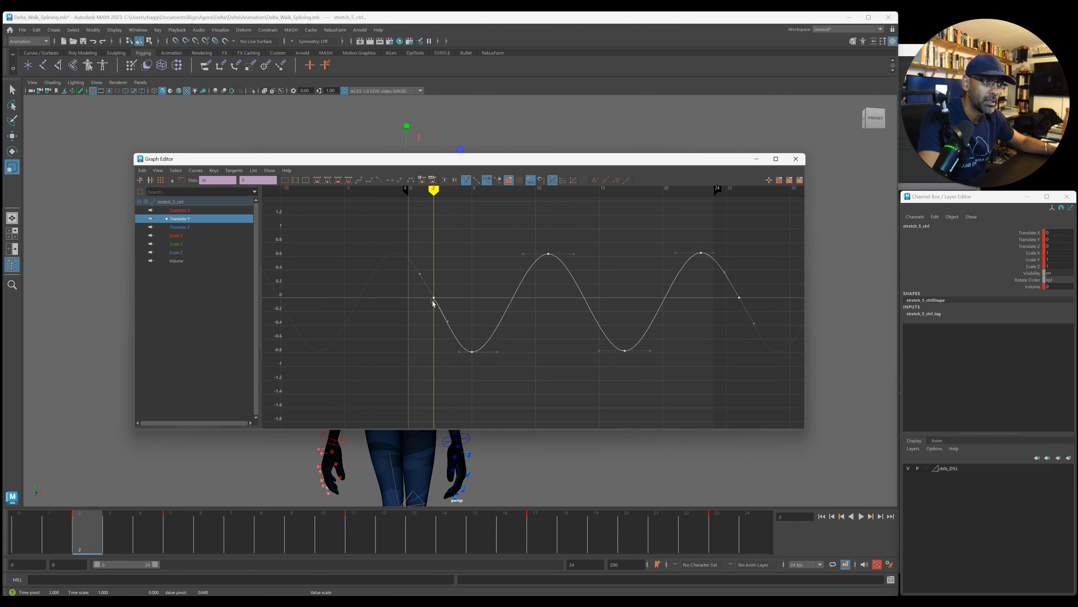
Close the Graph Editor, hide the rig controls and play back the walk to examine the softened head stretch.
click(796, 159)
key(alt+v)
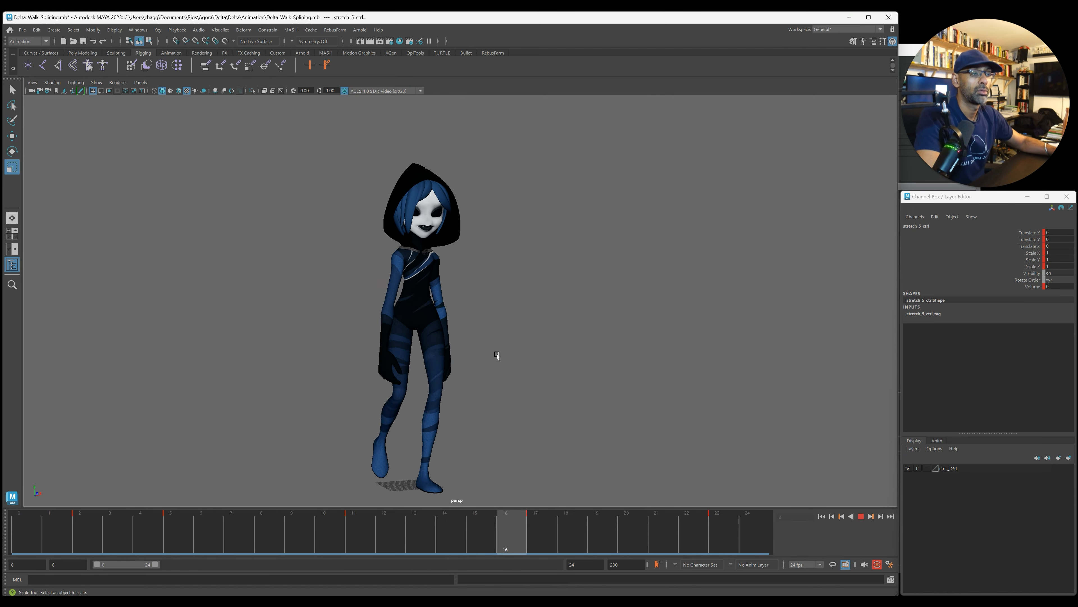
click(520, 359)
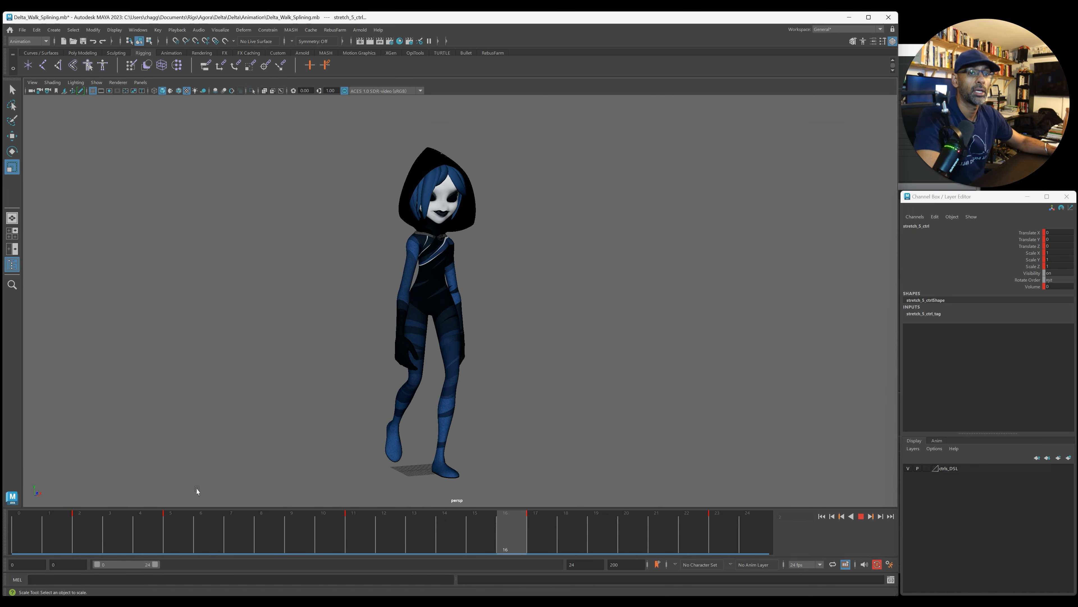
key(alt+v)
key(alt+shift+v)
mouse_move(273, 392)
alt+mouse_down()
mouse_move(303, 391)
mouse_move(268, 396)
alt+mouse_up()
key(alt+v)
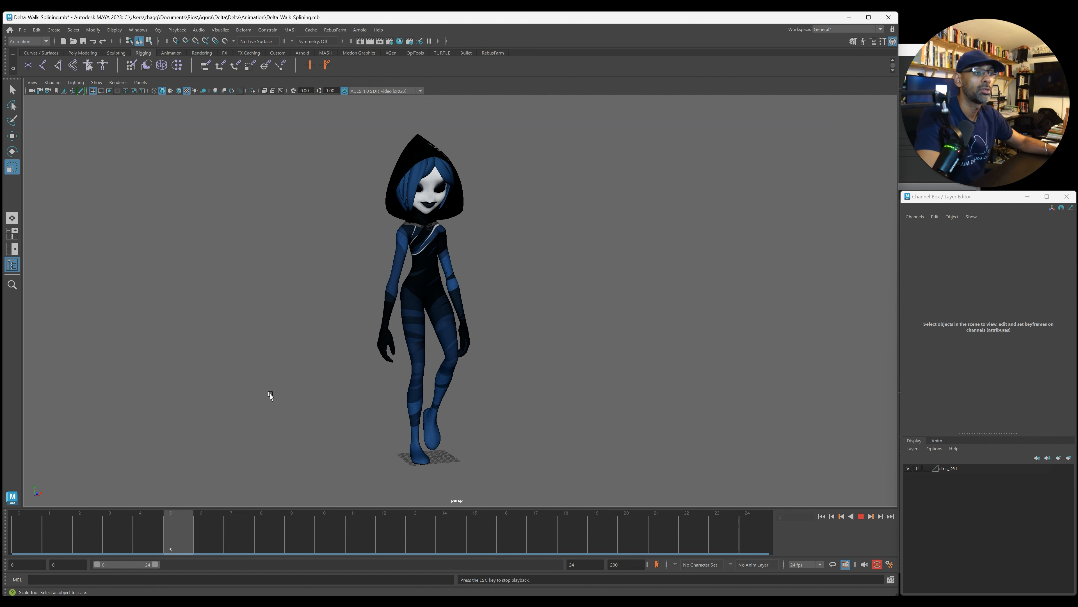